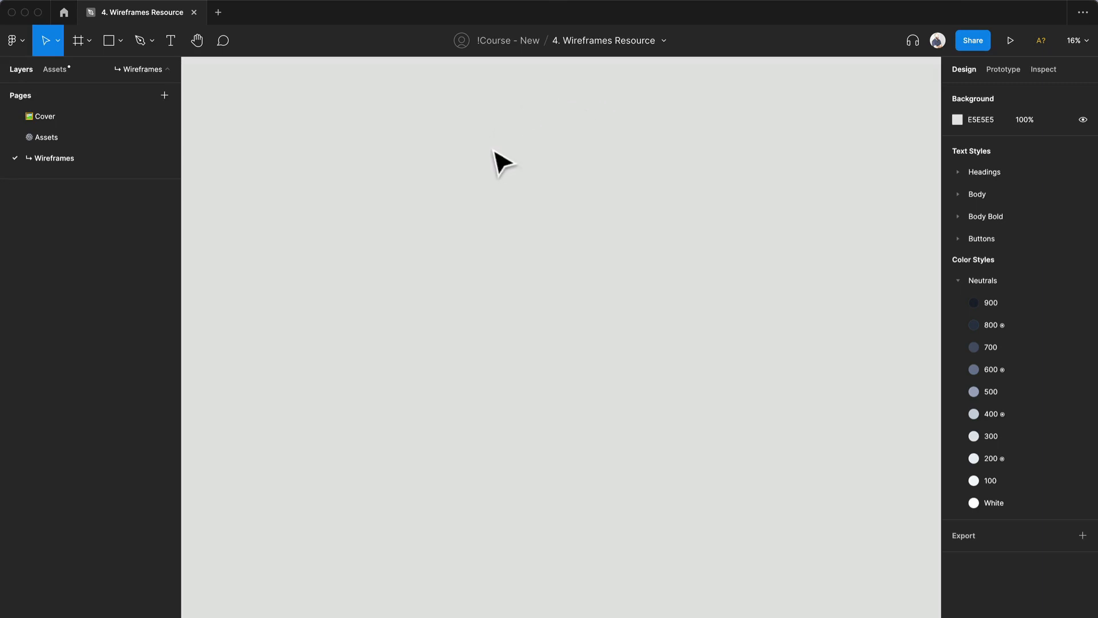
- Add an iPhone 13 / 13 Pro frame to the Wireframes page and rename it Home
key("f")
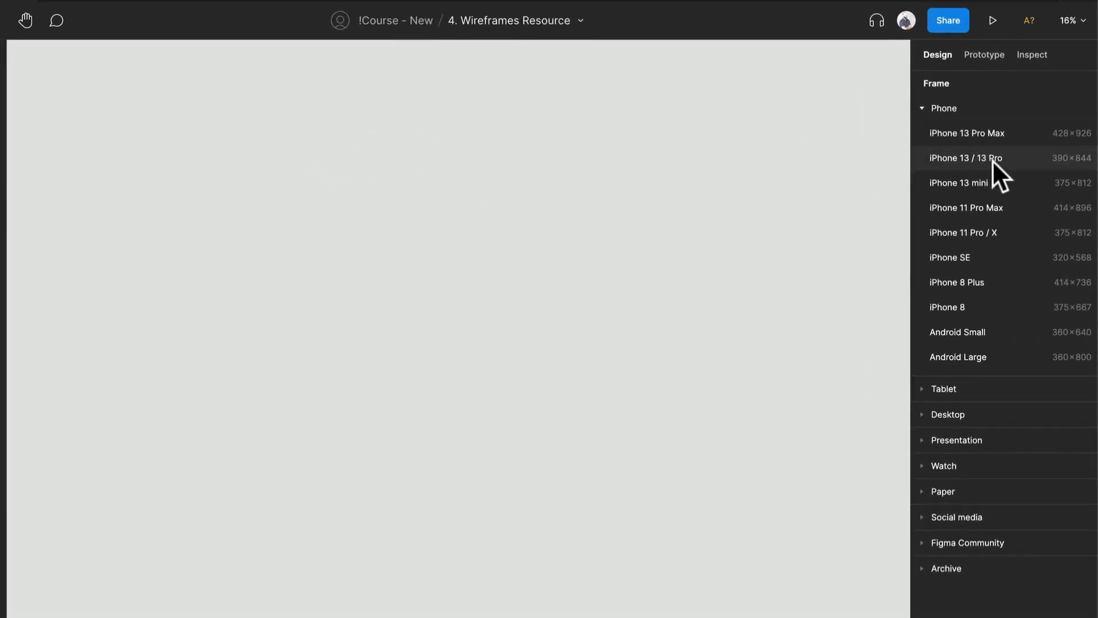
left_click(990, 158)
scroll(486, 380, "up", 6)
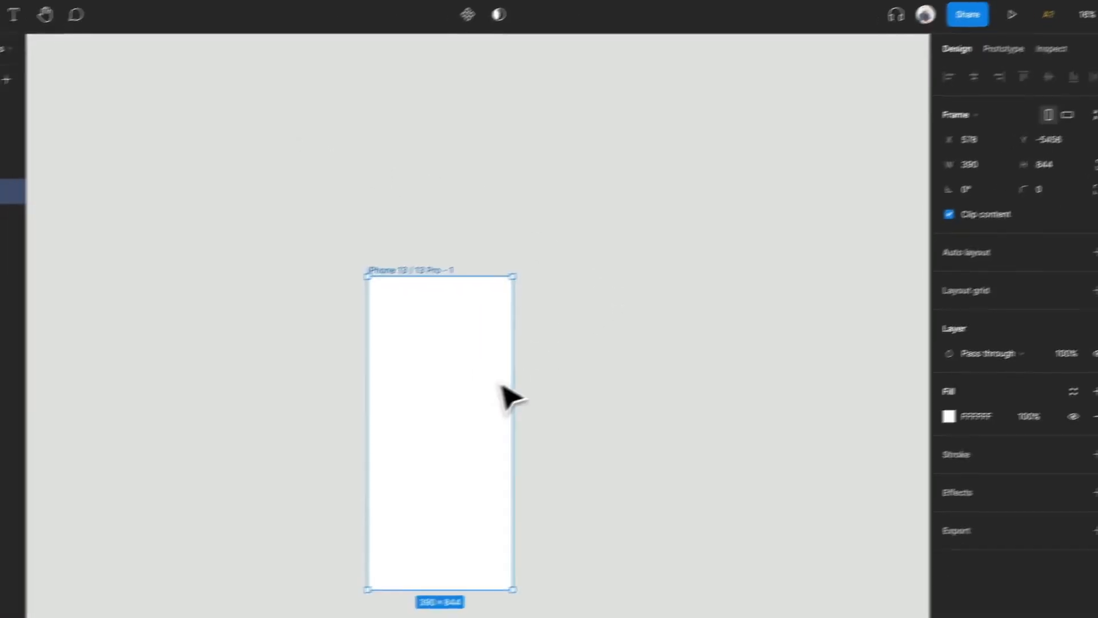
key("super+r")
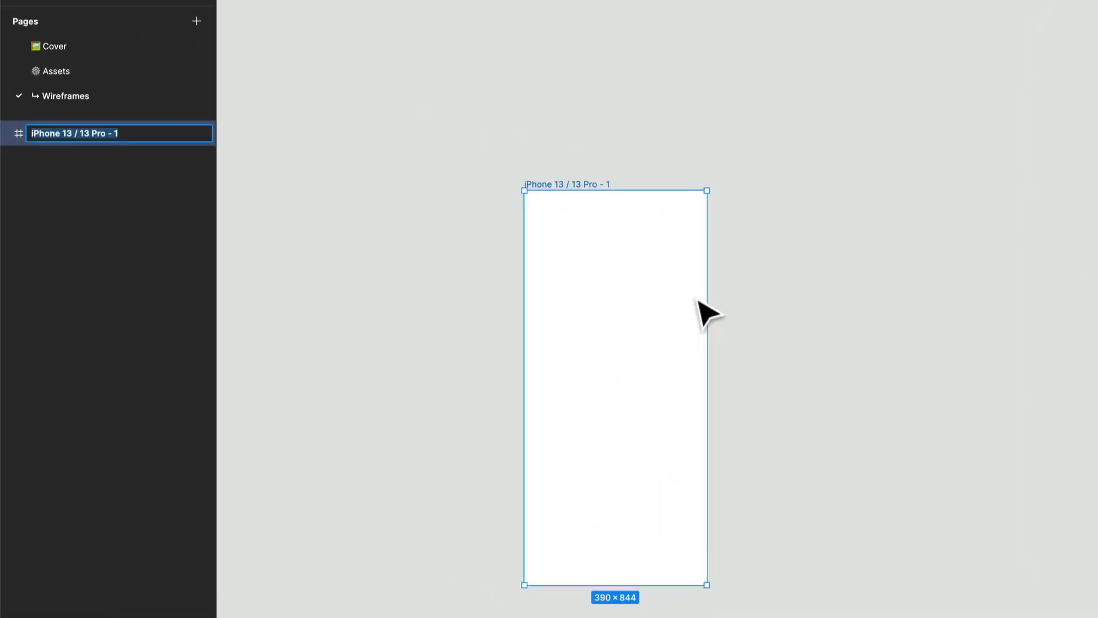
type("H")
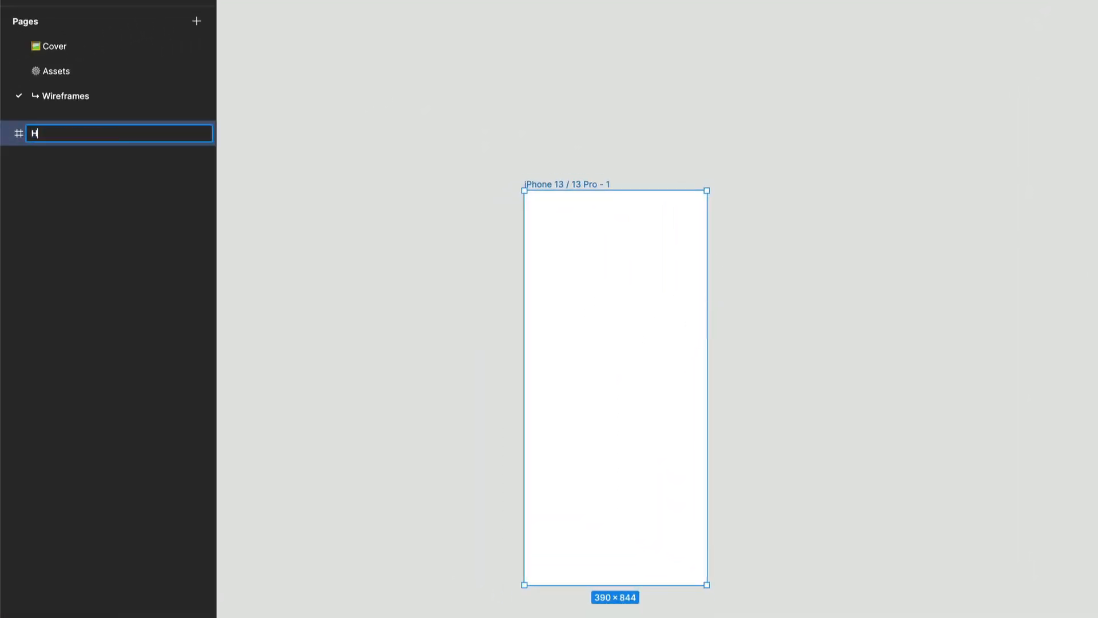
key("Return")
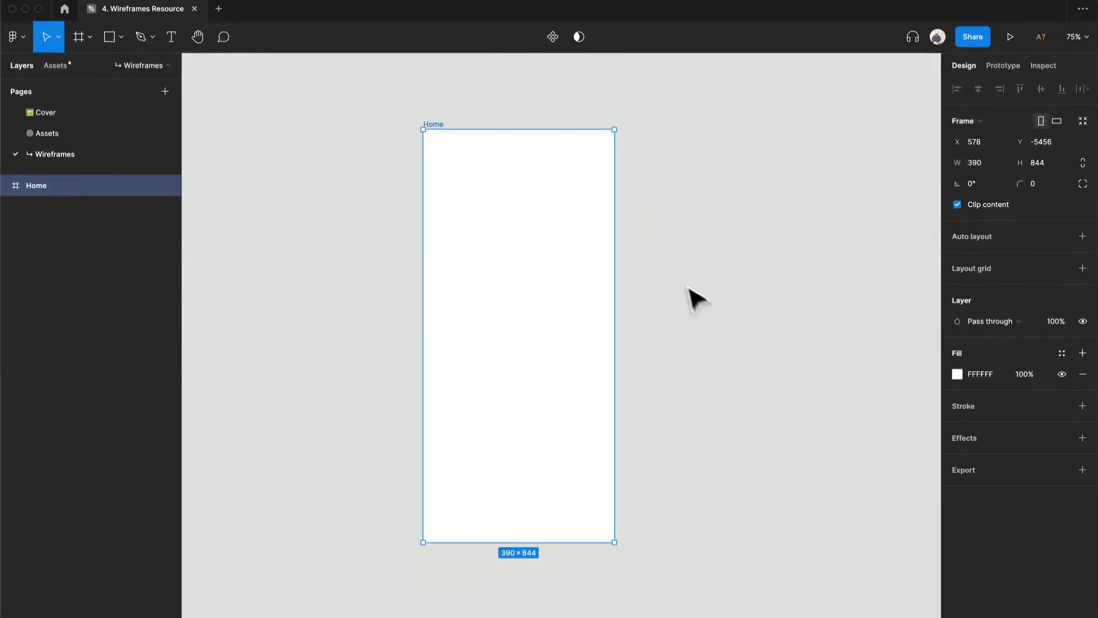
- Place the five-item Toolbar component from the Navigation assets in the Home frame, flush with its bottom and left edges
left_click(53, 65)
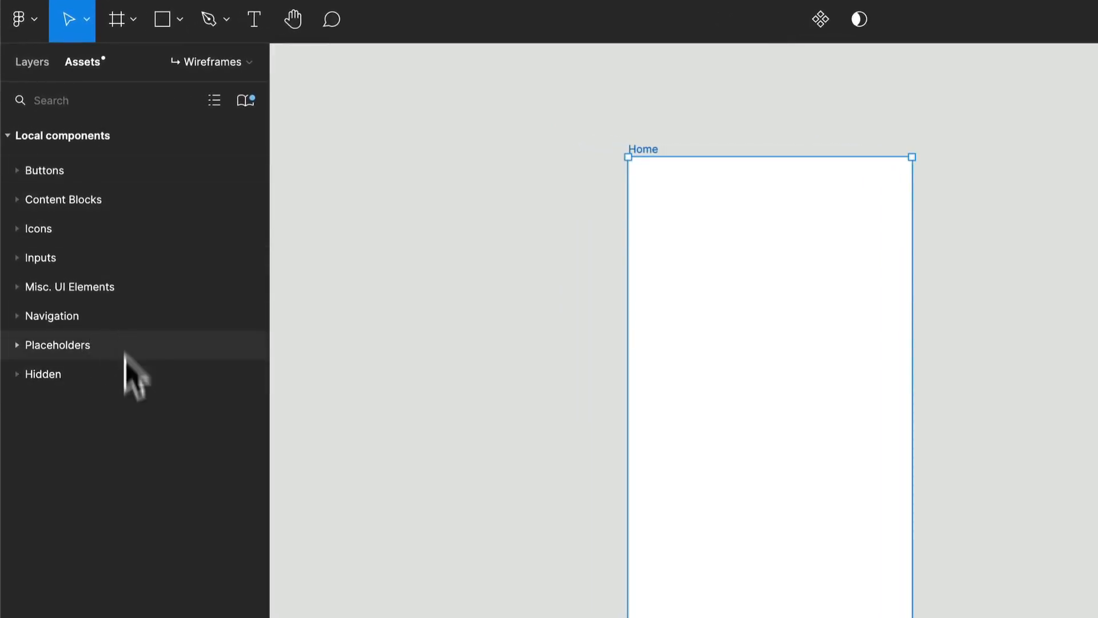
left_click(20, 315)
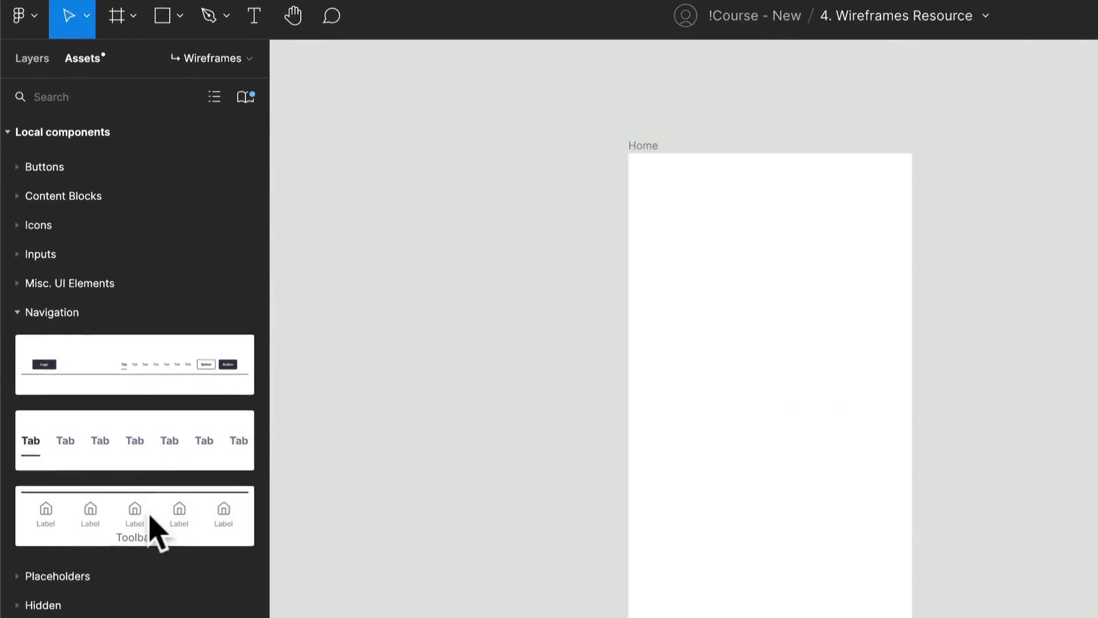
left_click_drag(110, 538, 446, 579)
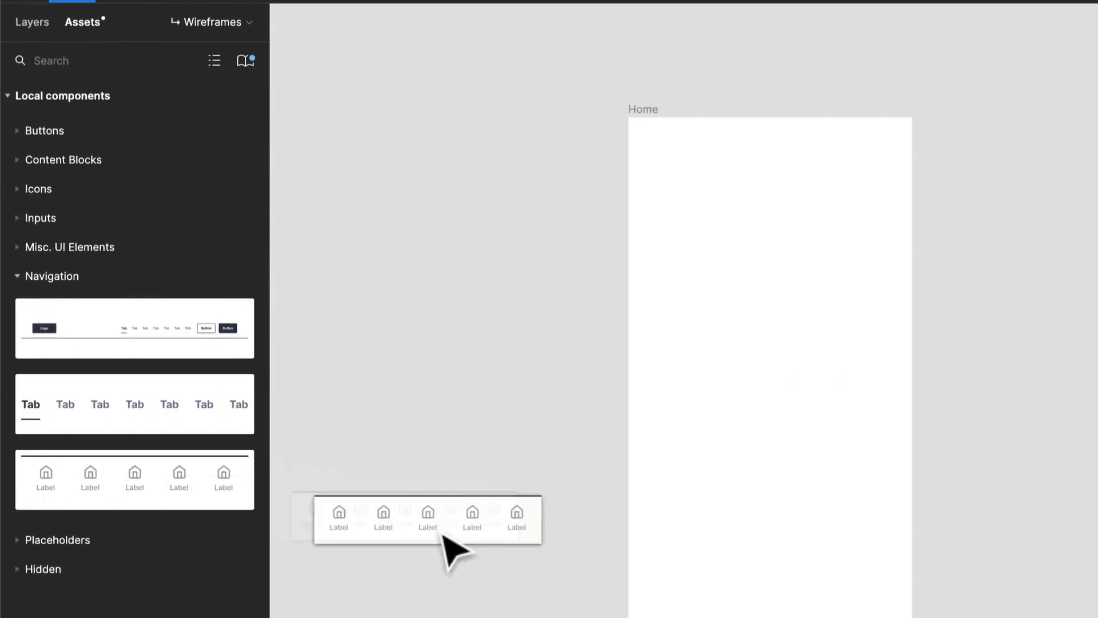
left_click_drag(442, 536, 491, 514)
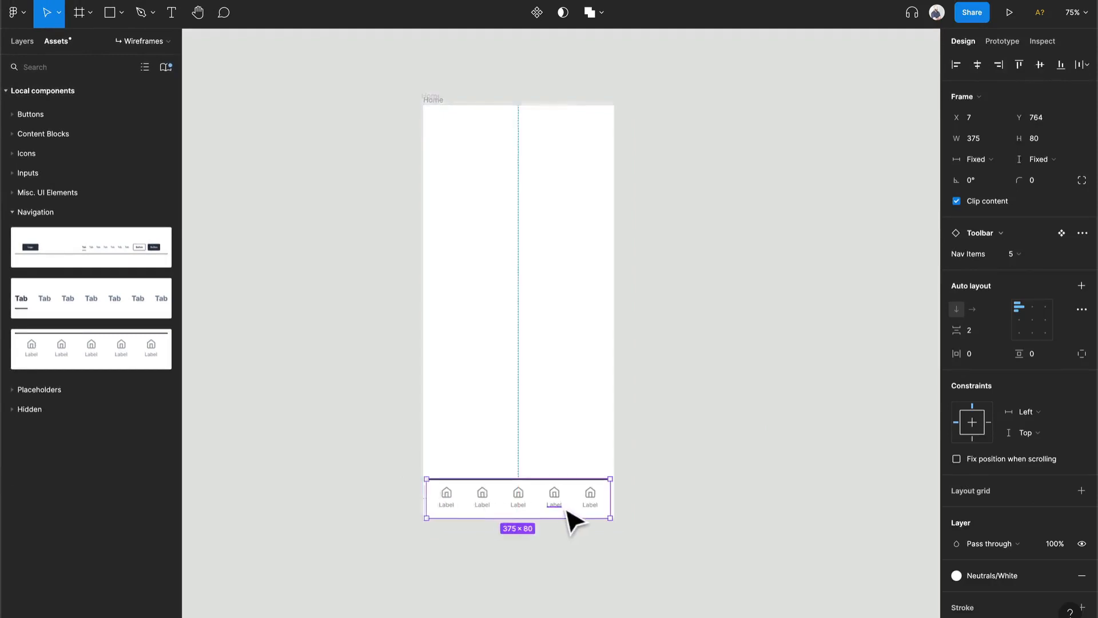
scroll(568, 515, "up", 5)
scroll(520, 505, "down", 3)
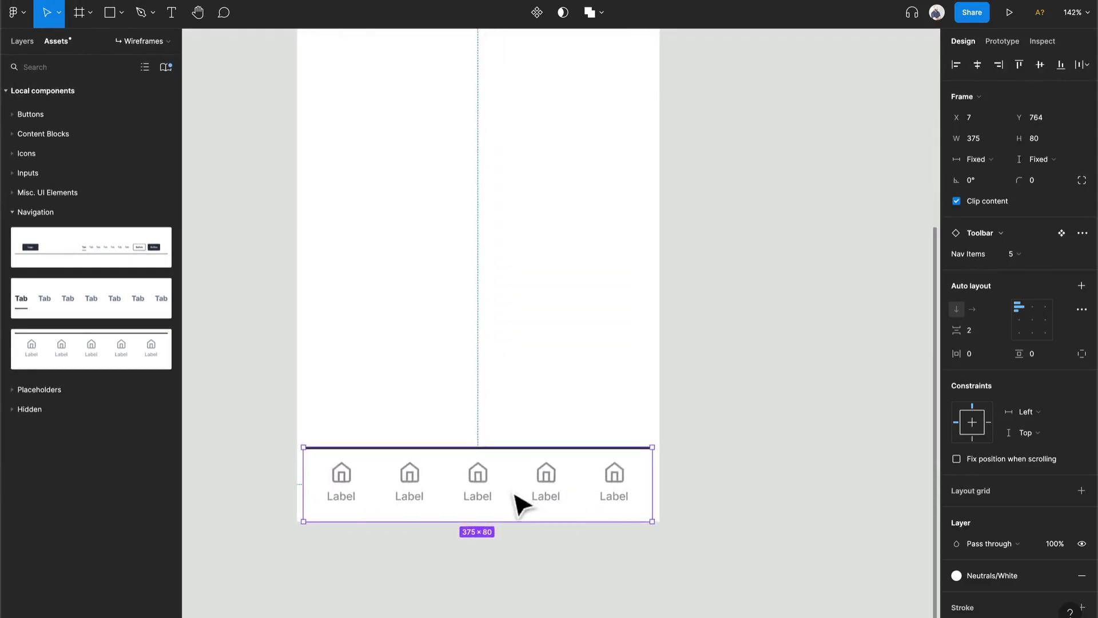
left_click_drag(552, 411, 545, 411)
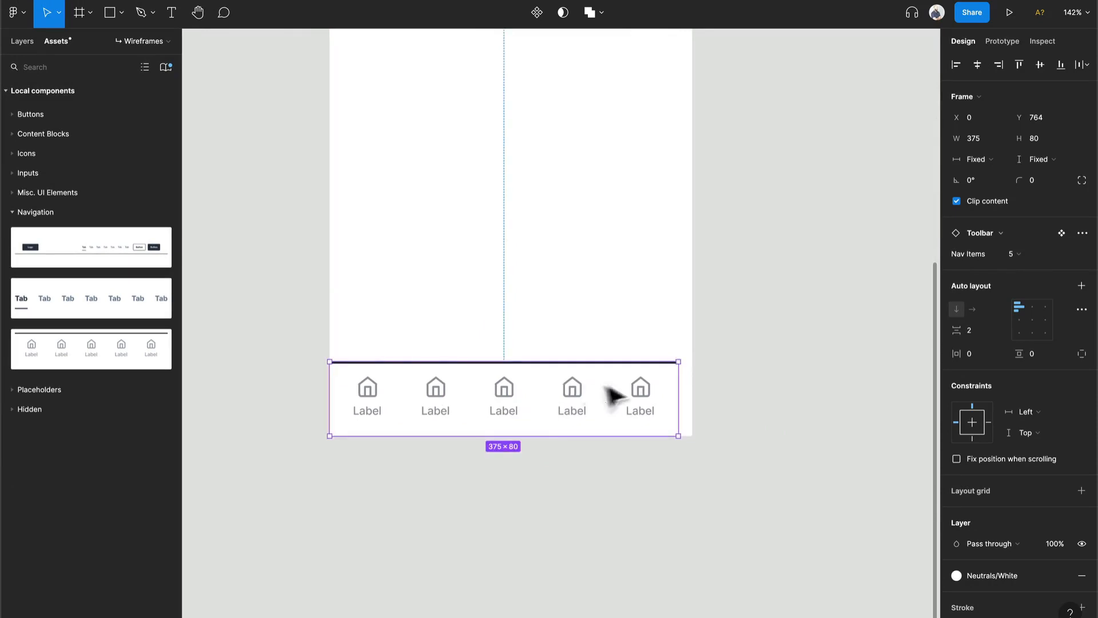
- Stretch the toolbar to the Home frame's full width of 390 and set its Nav Items to 4
left_click(23, 43)
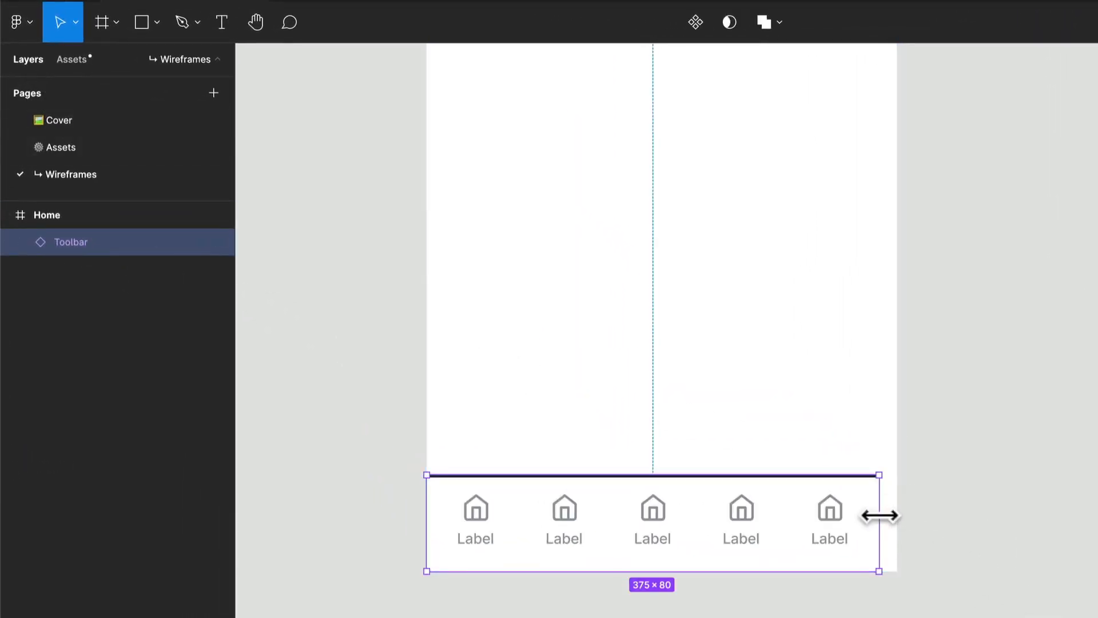
left_click_drag(879, 516, 896, 521)
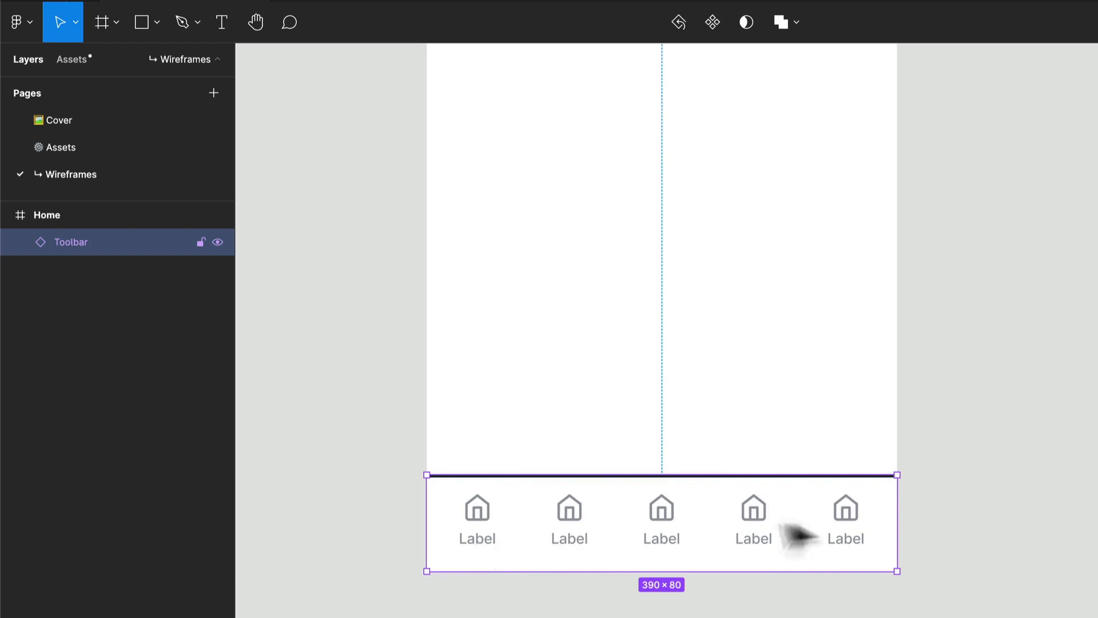
left_click(940, 583)
left_click(863, 535)
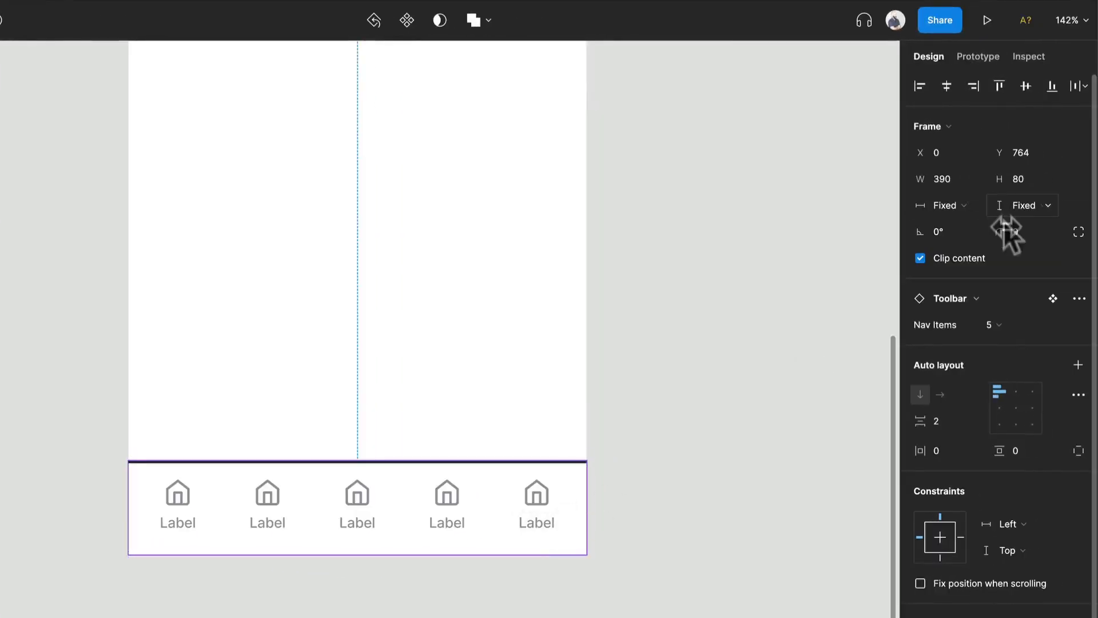
left_click(1000, 319)
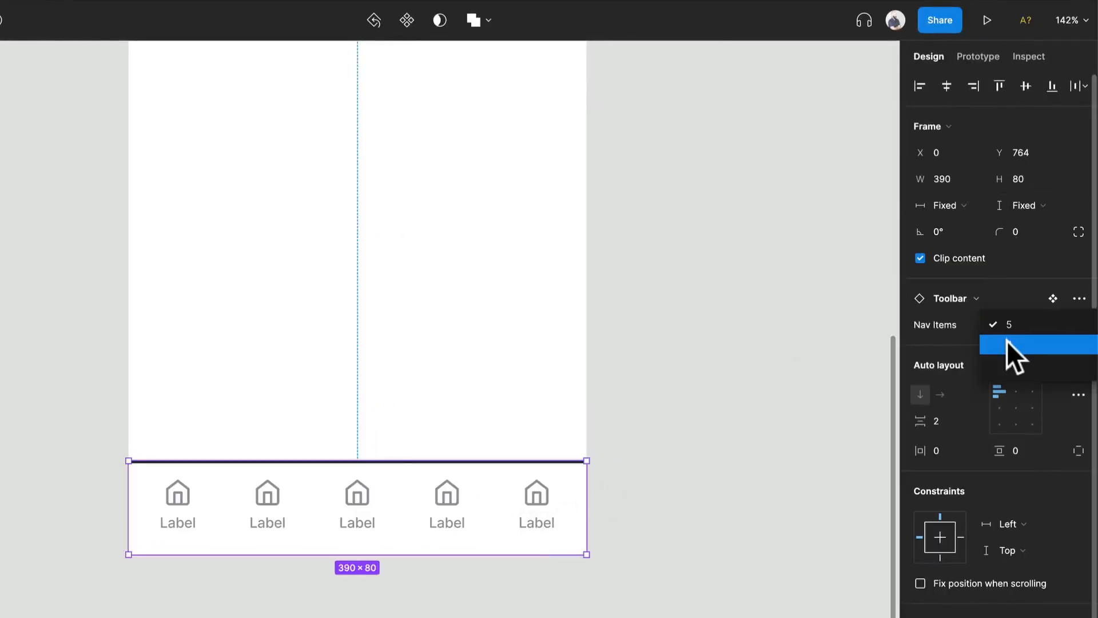
left_click(1006, 342)
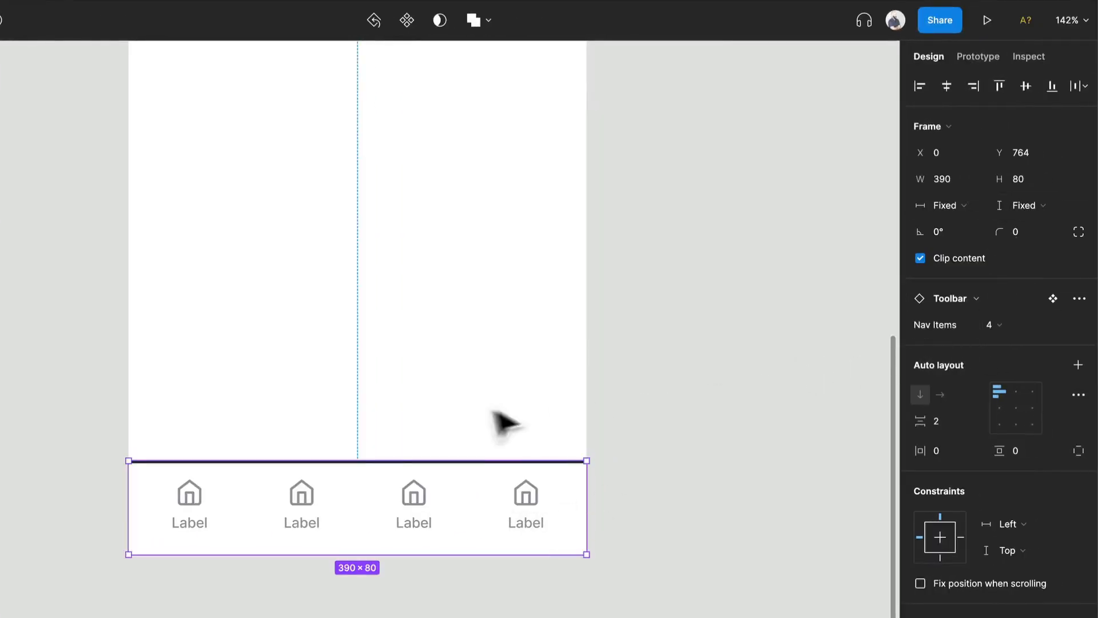
- Change the labels of the first two toolbar items to Home and Wishlist
left_click(204, 530)
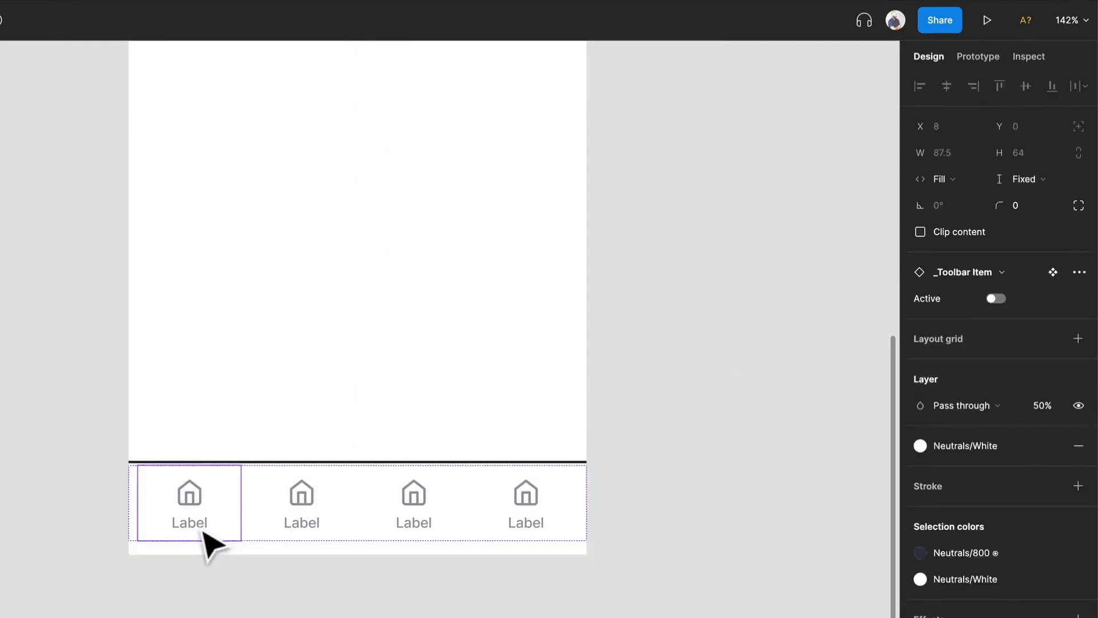
double_click(203, 532)
double_click(200, 524)
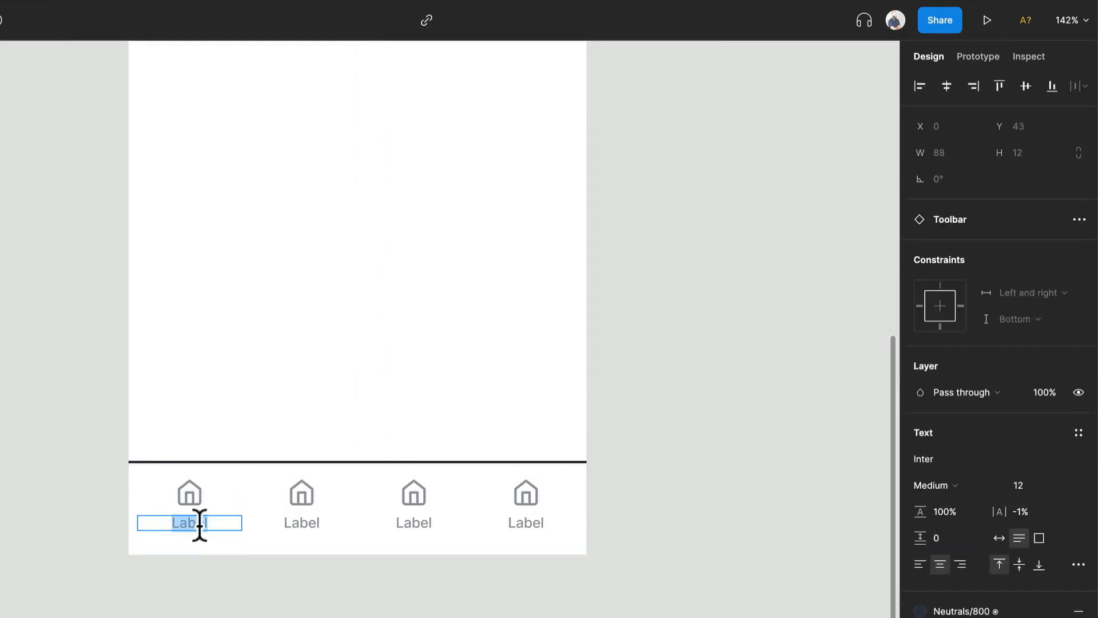
type("Home")
key("Escape")
double_click(321, 522)
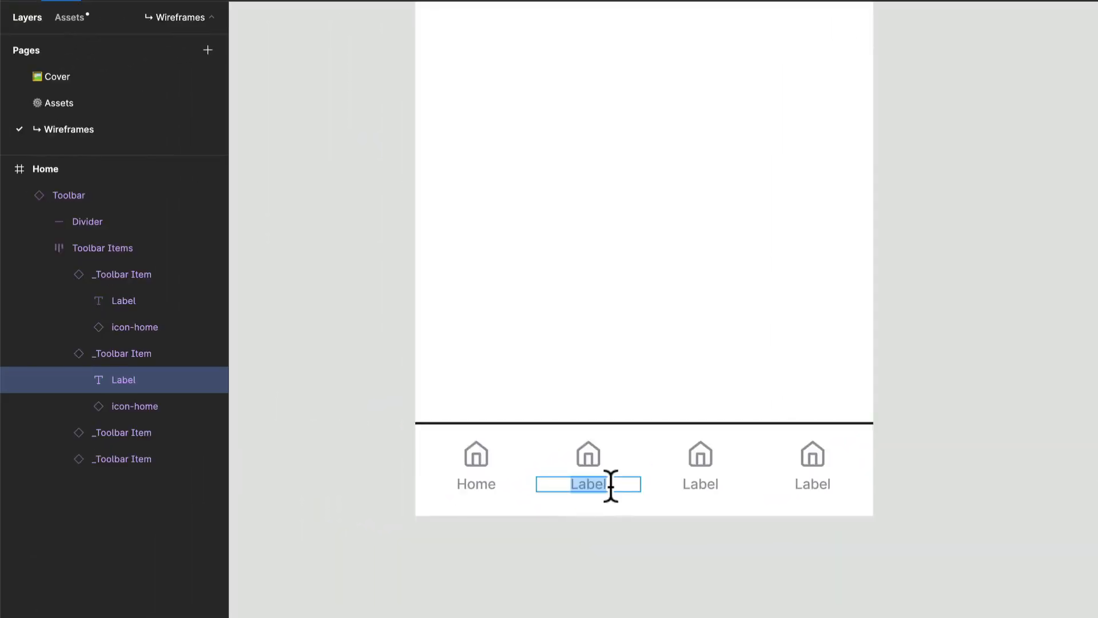
type("Wishlist")
- Change the labels of the last two toolbar items to Profile and Cart
double_click(689, 483)
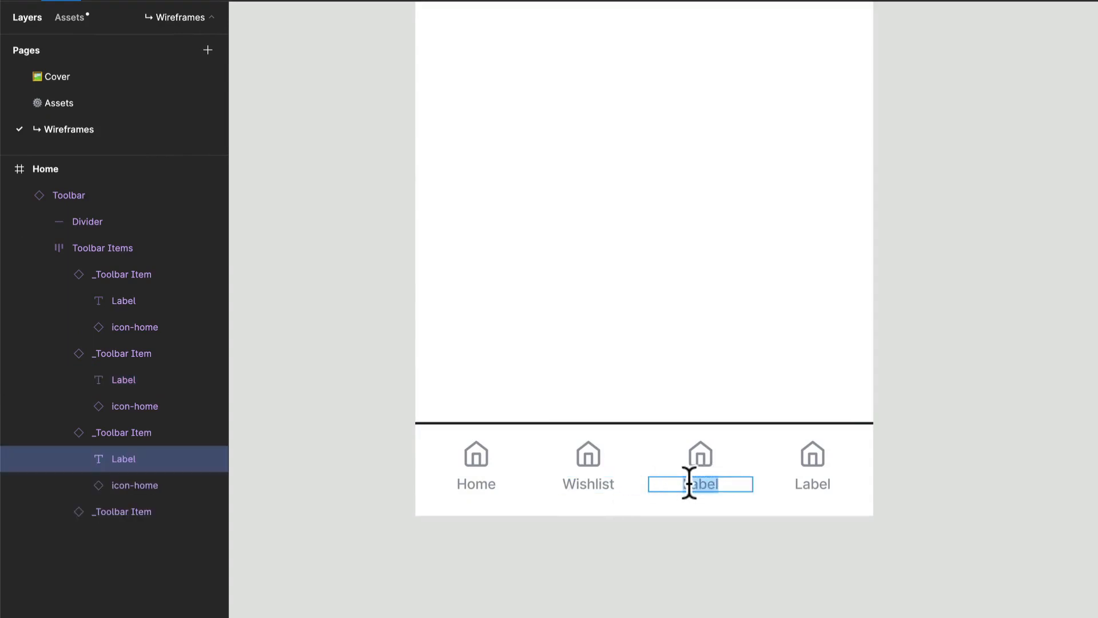
type("Profile")
left_click(811, 483)
double_click(811, 484)
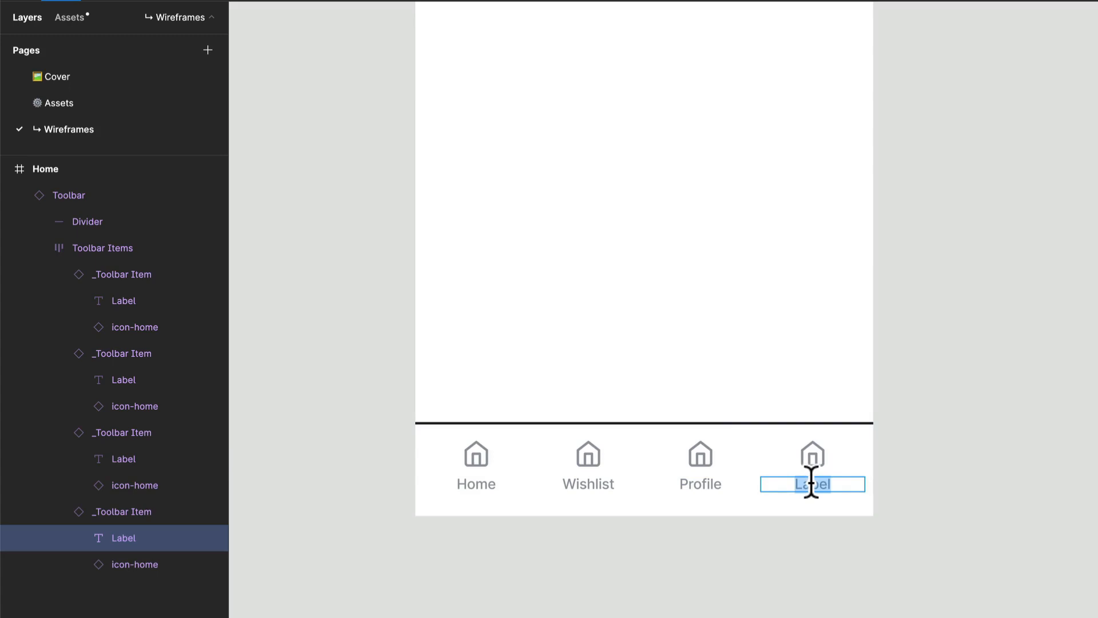
type("Cart")
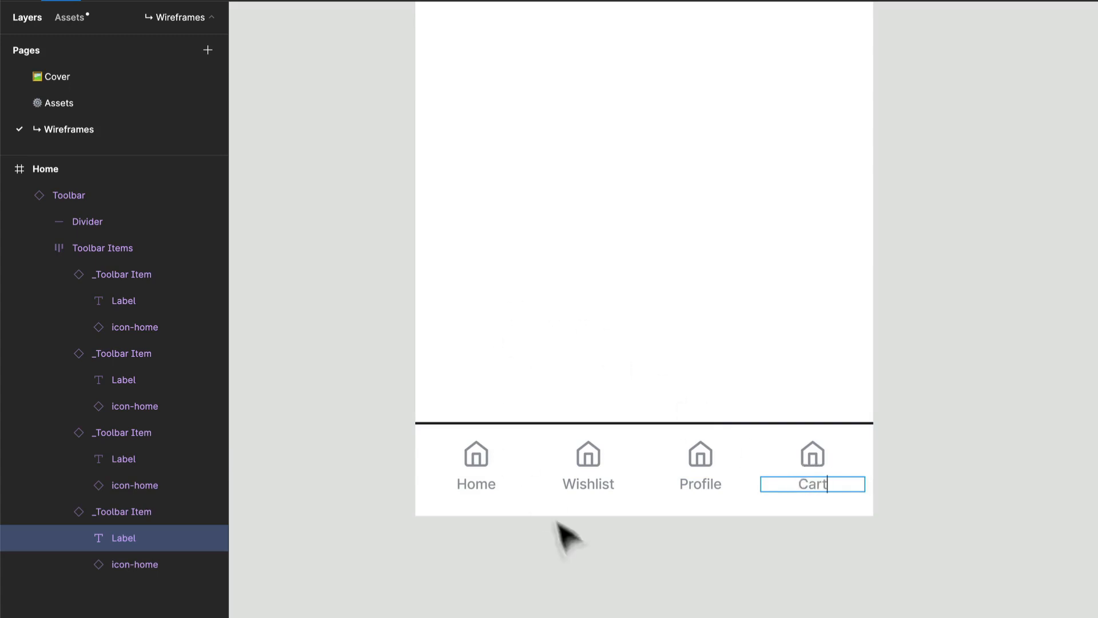
- Swap the home icon above the Wishlist label for icon-heart
left_click(587, 464)
double_click(587, 464)
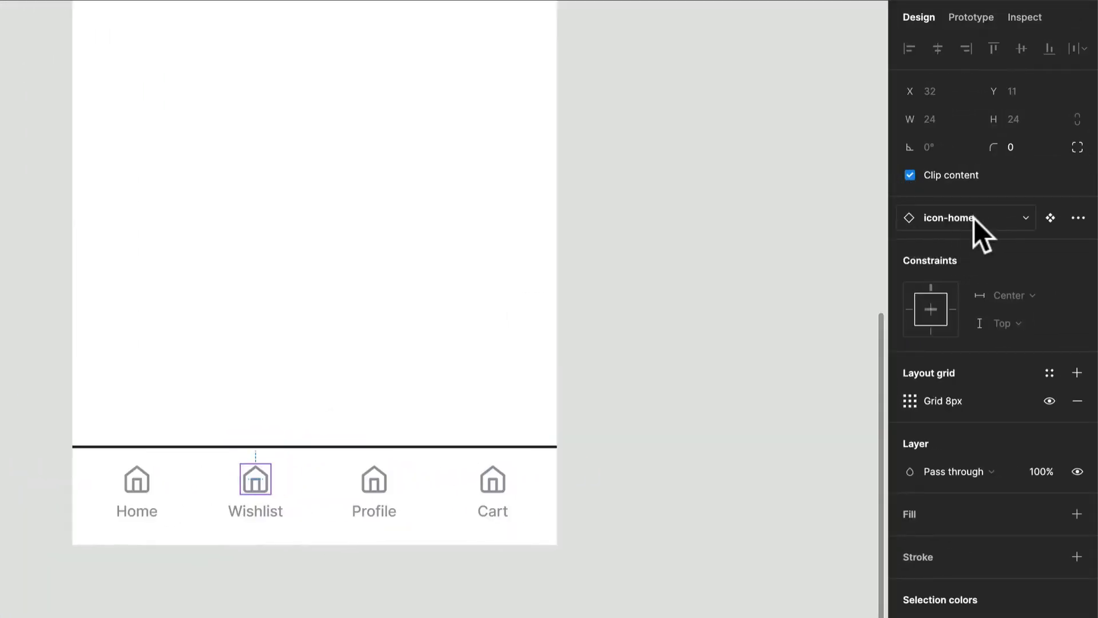
left_click(973, 218)
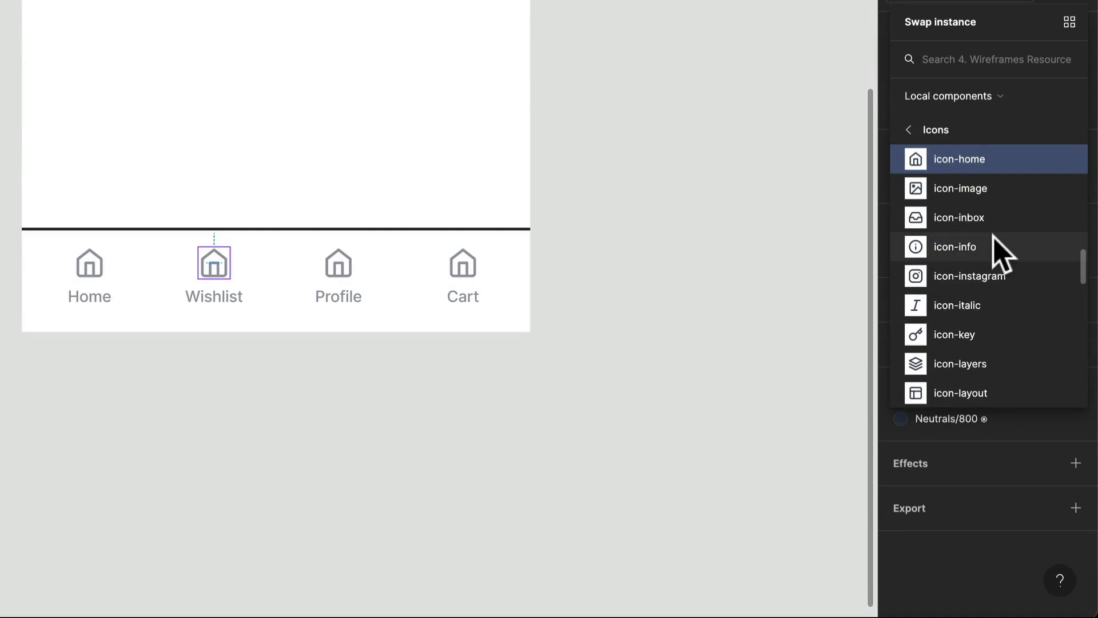
type("hear")
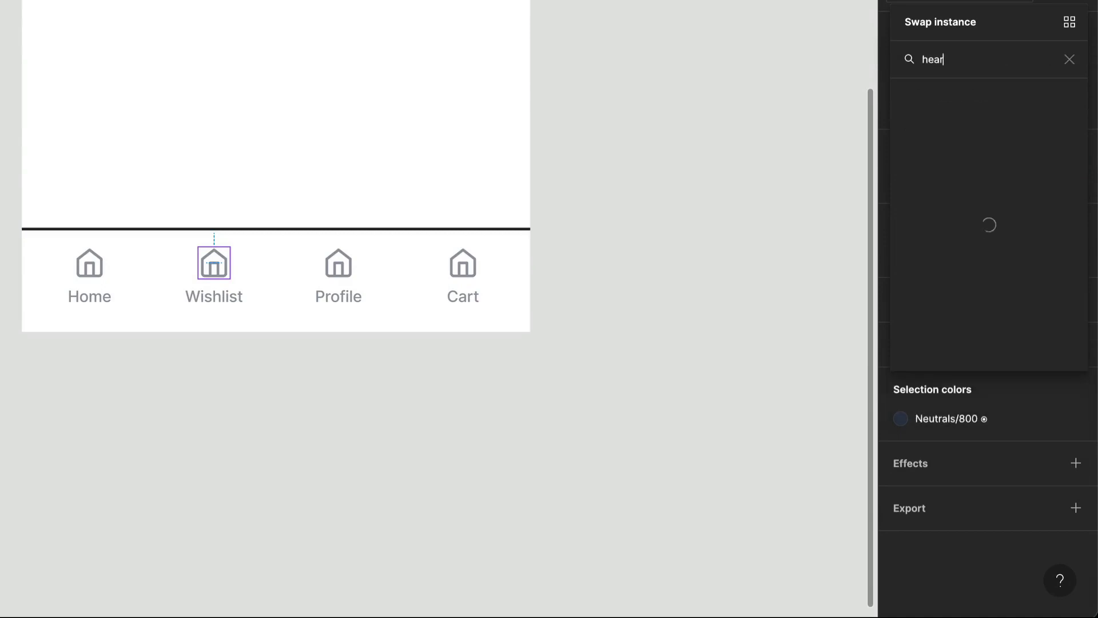
type("t")
key("Return")
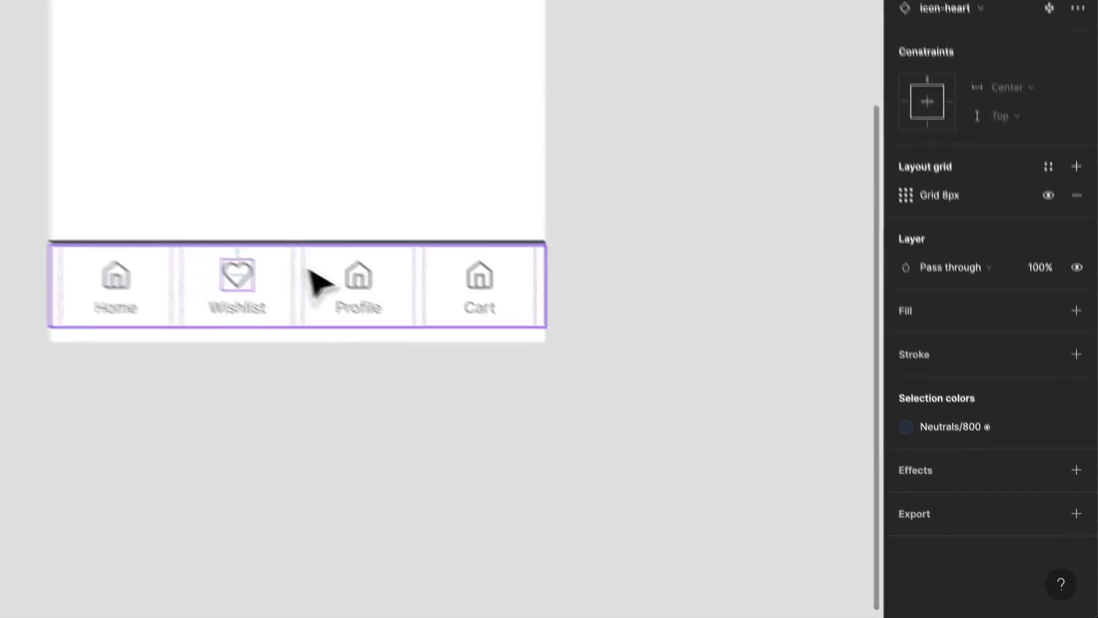
- Swap the home icon above the Profile label for icon-user
left_click(369, 282)
double_click(368, 284)
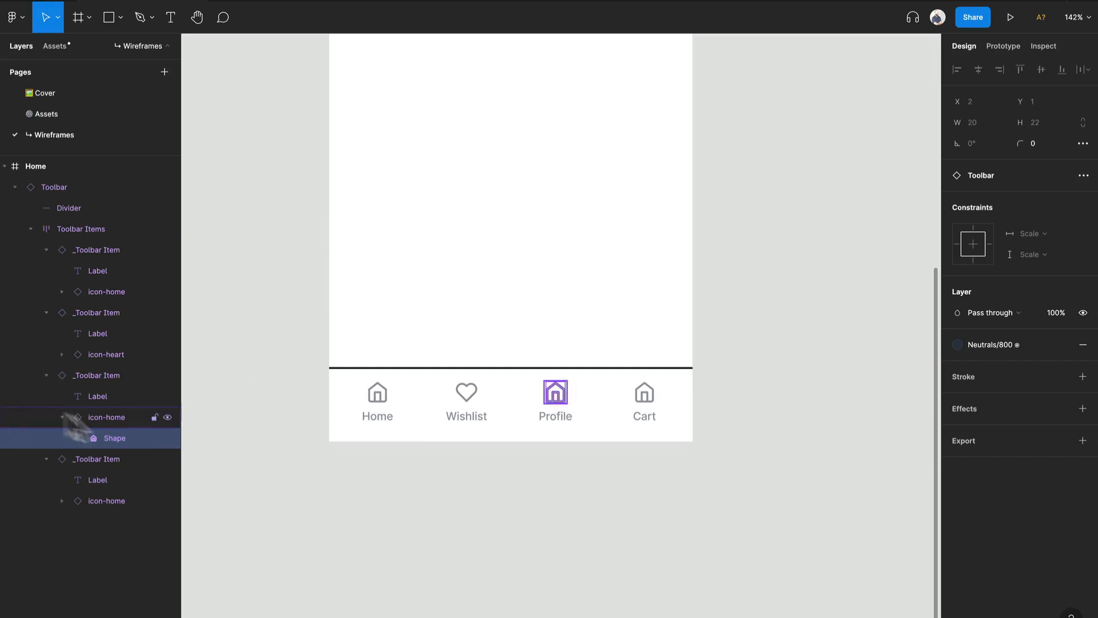
left_click(92, 420)
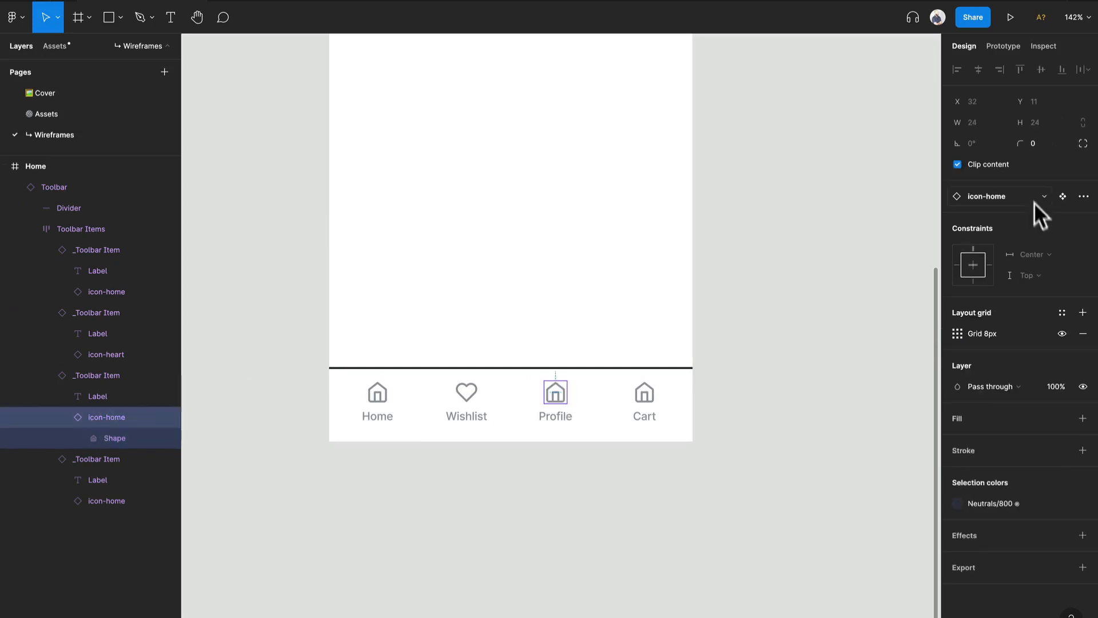
left_click(992, 189)
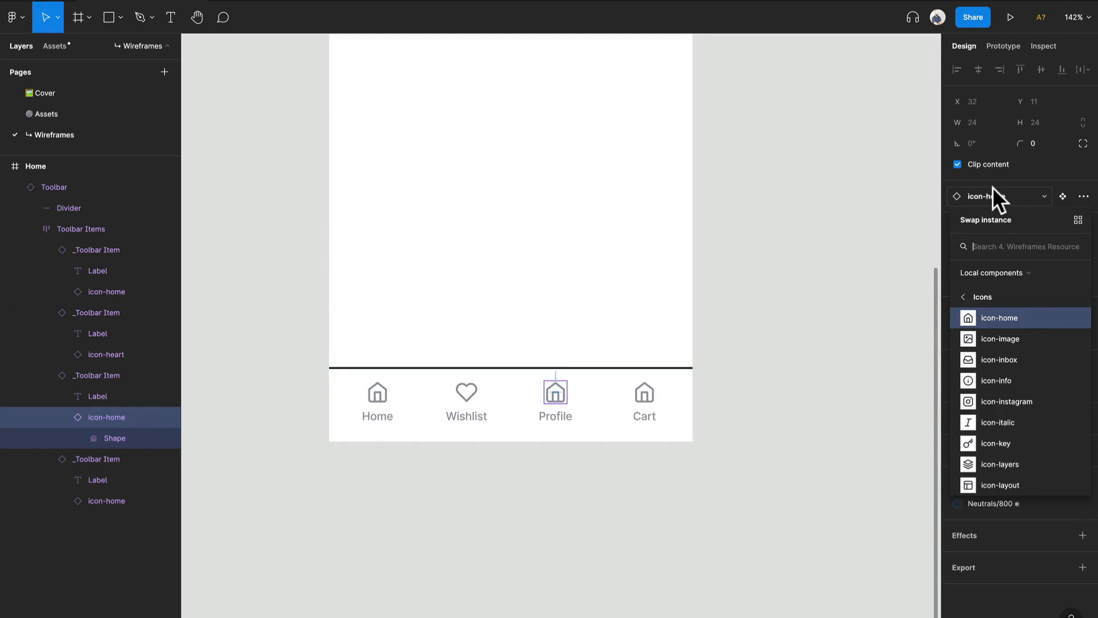
type("User")
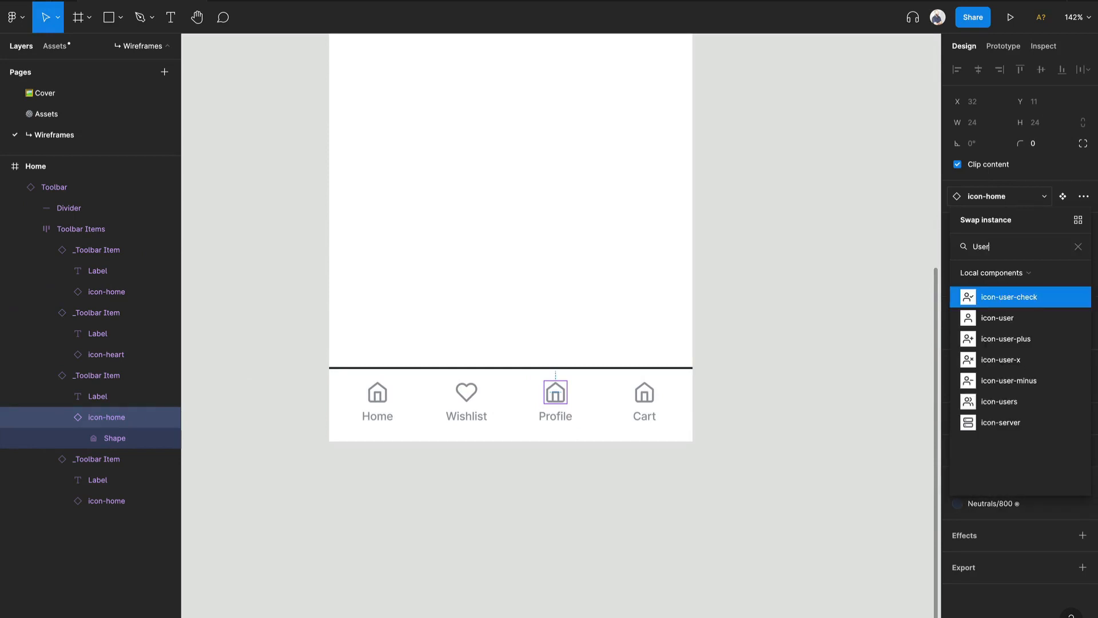
left_click(984, 317)
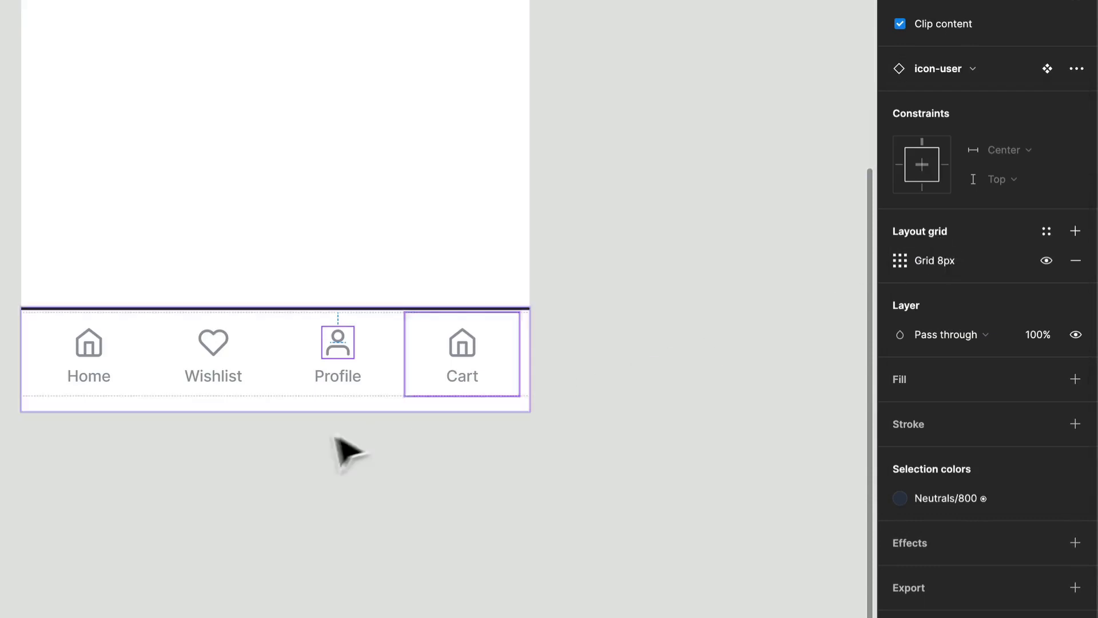
- Swap the home icon above the Cart label for icon-shopping-cart
left_click(473, 349)
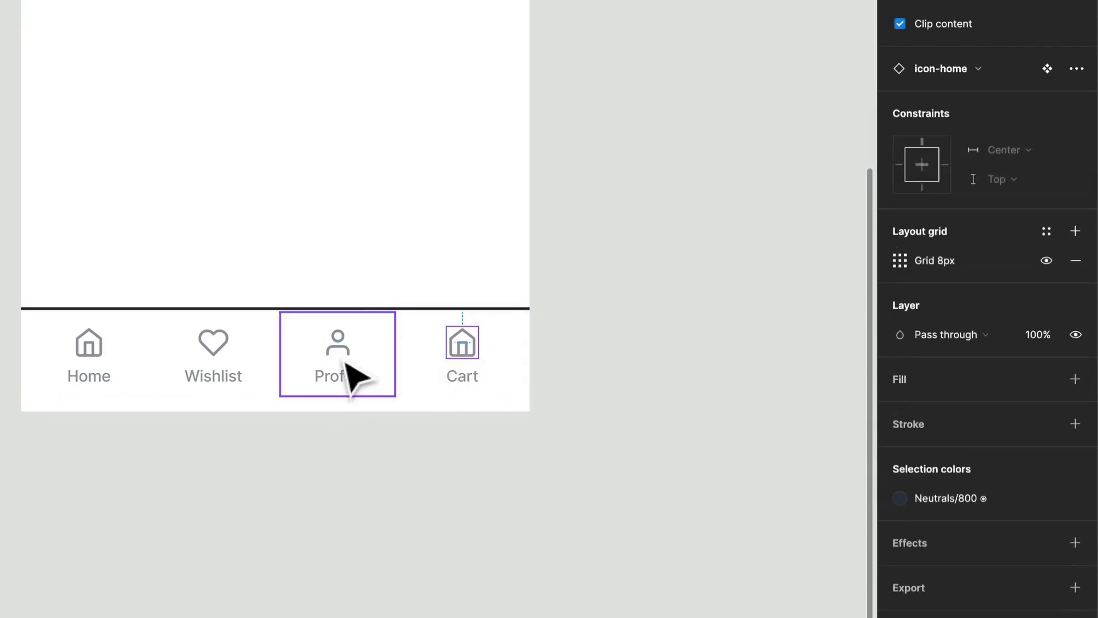
left_click(958, 67)
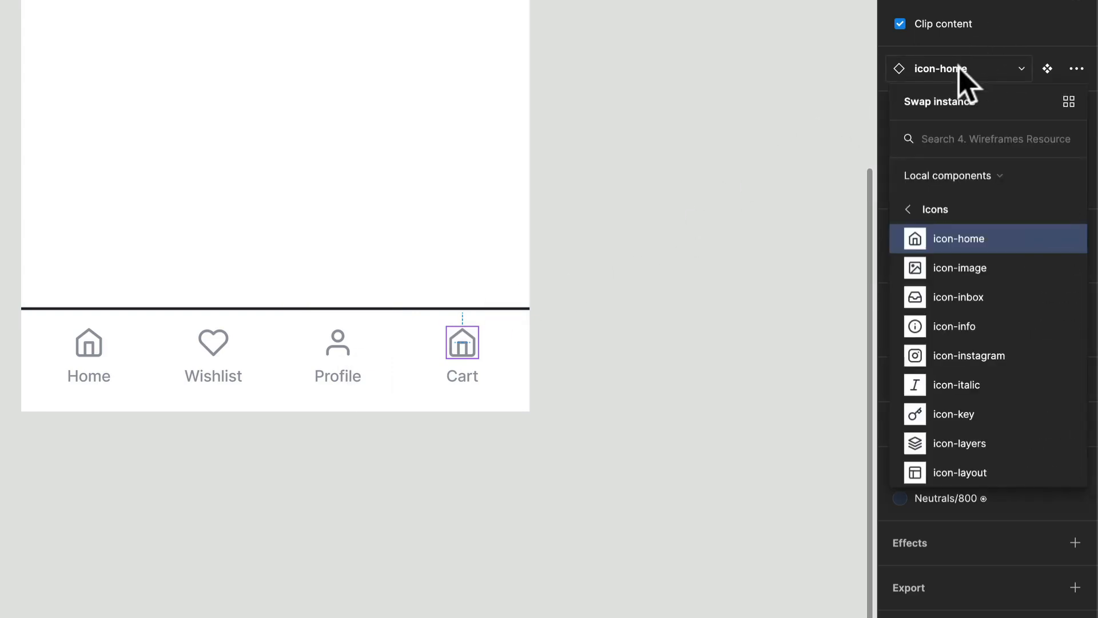
type("cart")
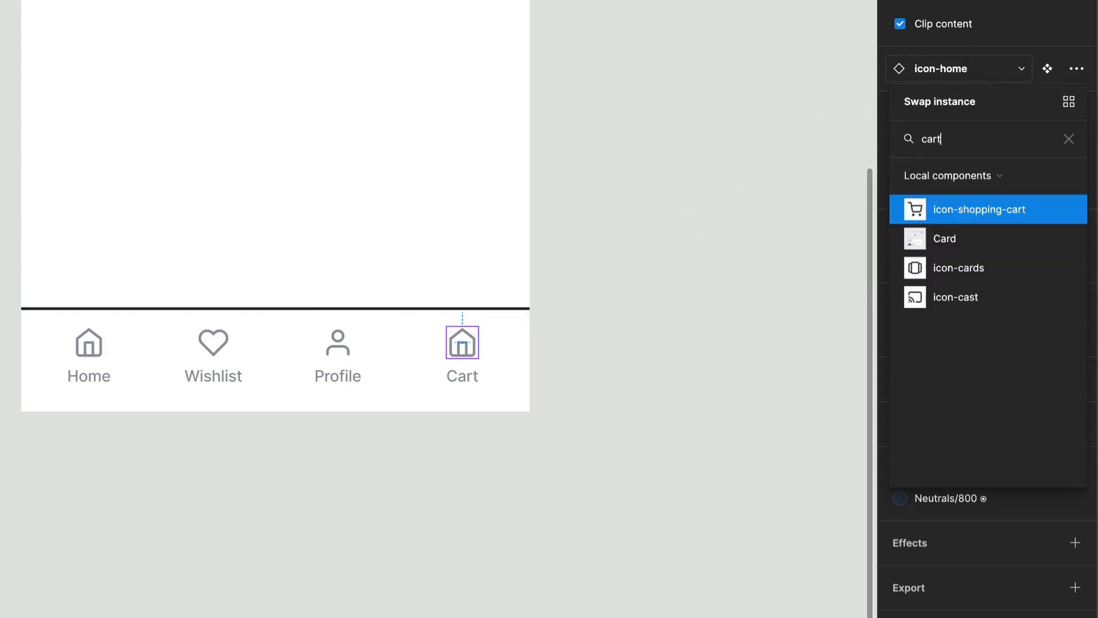
key("Return")
left_click(667, 355)
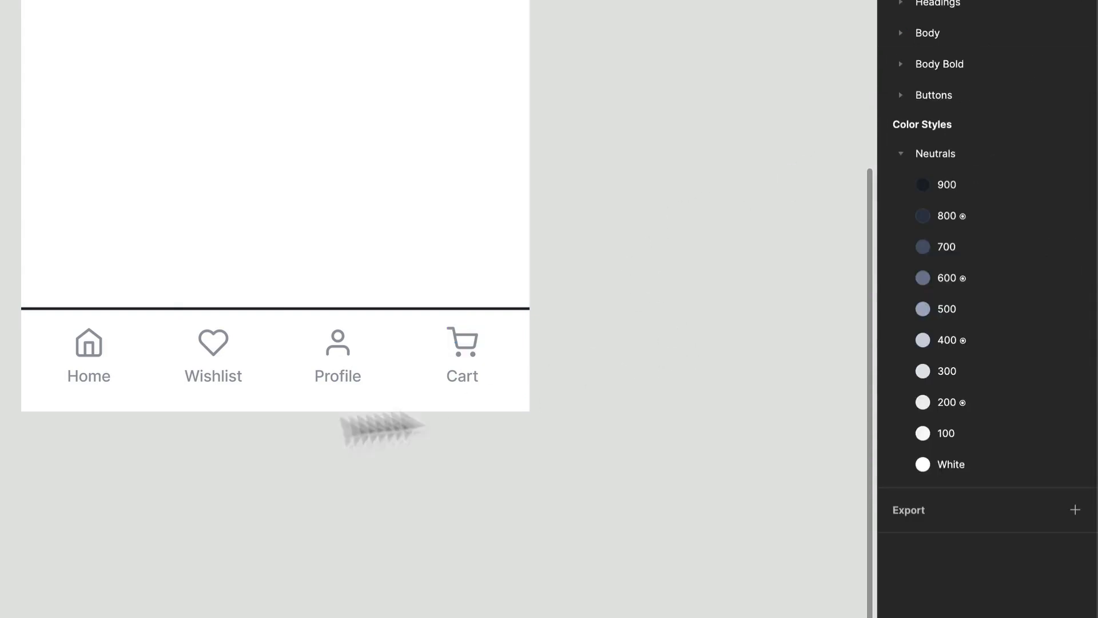
- Turn on the Active property of the Home toolbar item
left_click(80, 379)
left_click(80, 378)
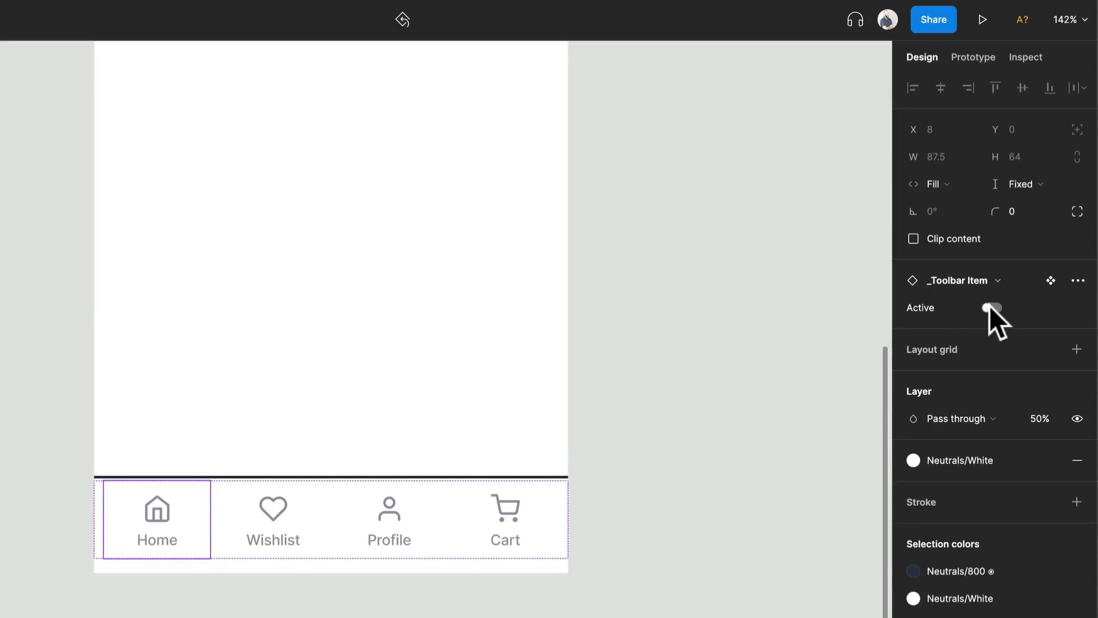
left_click(990, 306)
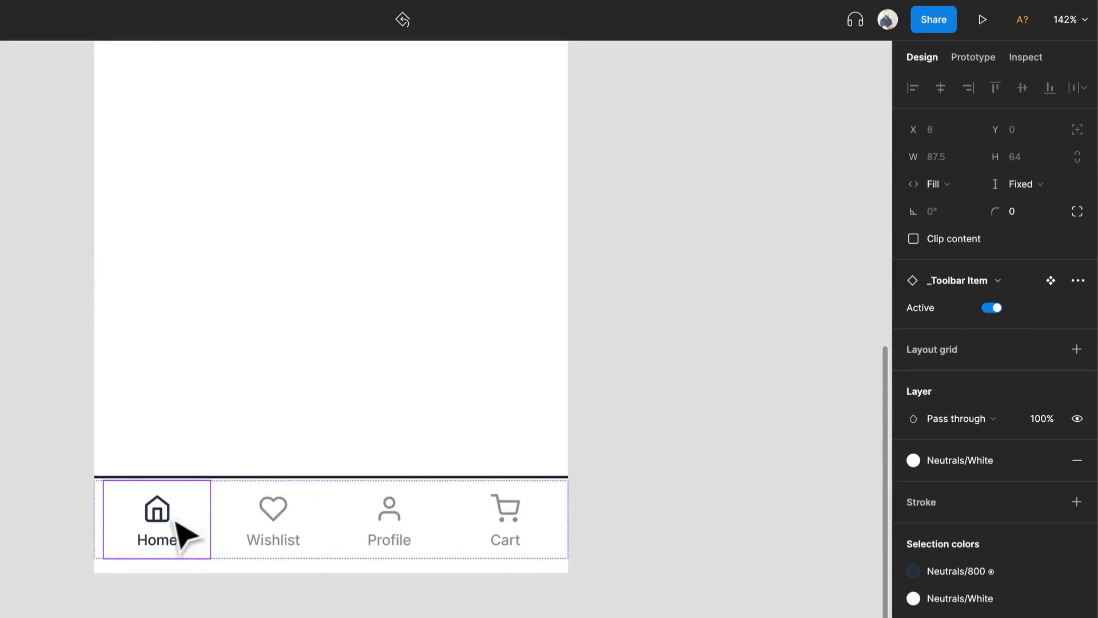
left_click(420, 527)
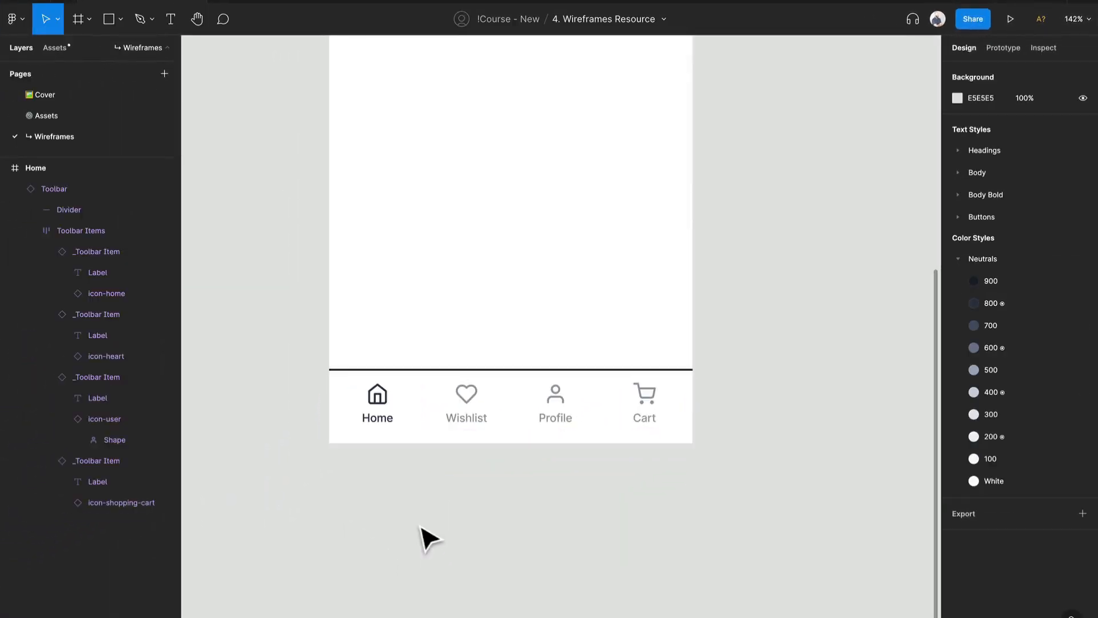
left_click(493, 397)
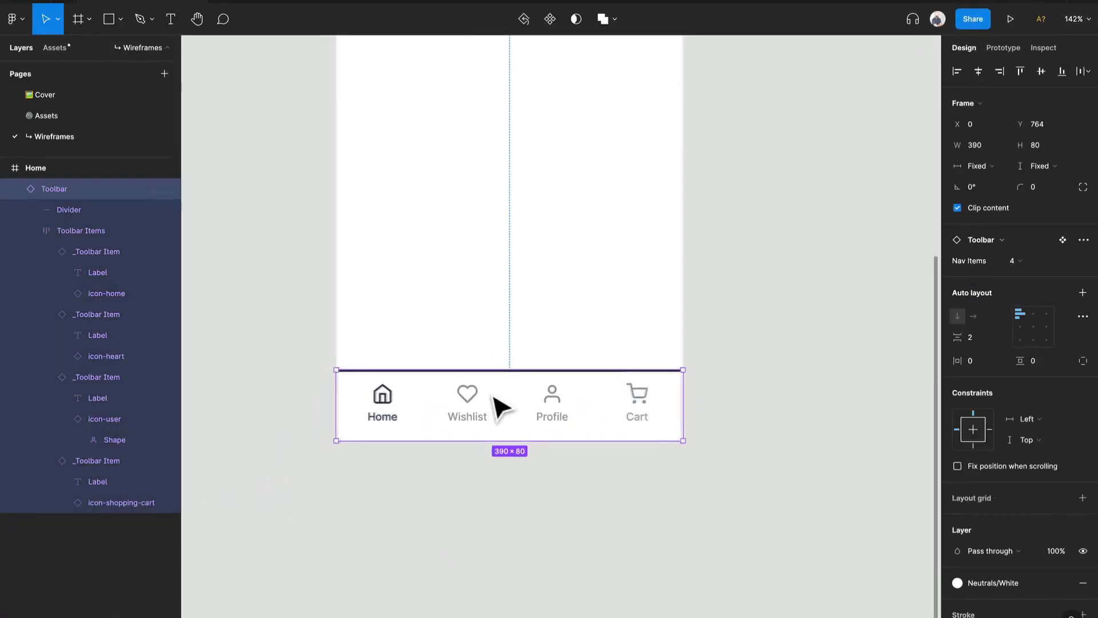
scroll(493, 397, "down", 3)
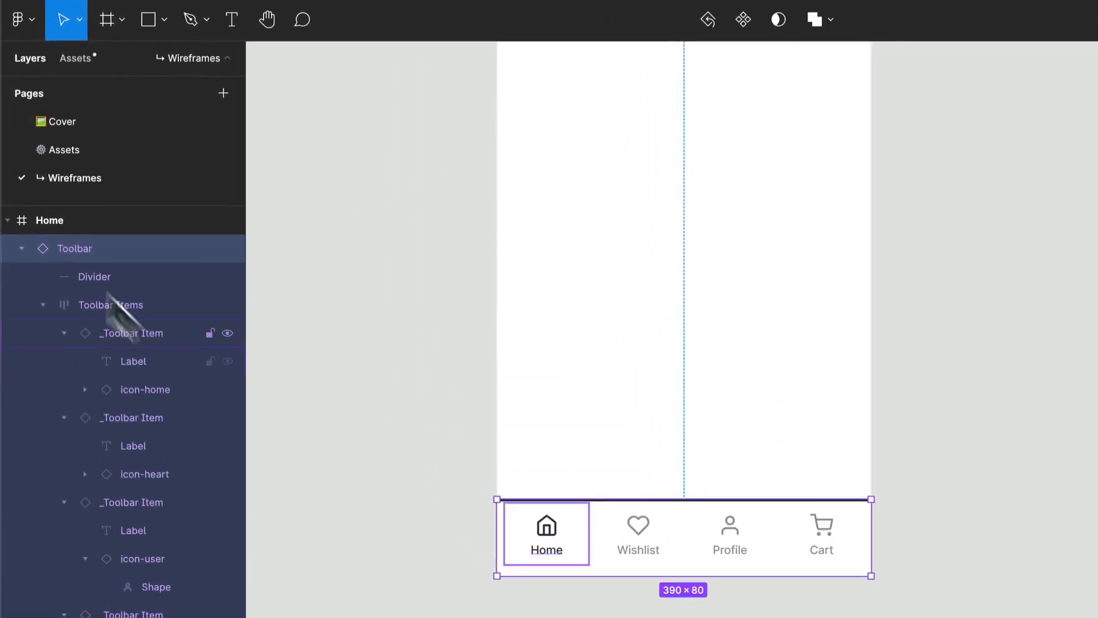
- Place an Input Field component from the local Inputs components near the top of the Home frame, at X 35, Y 30
left_click(80, 58)
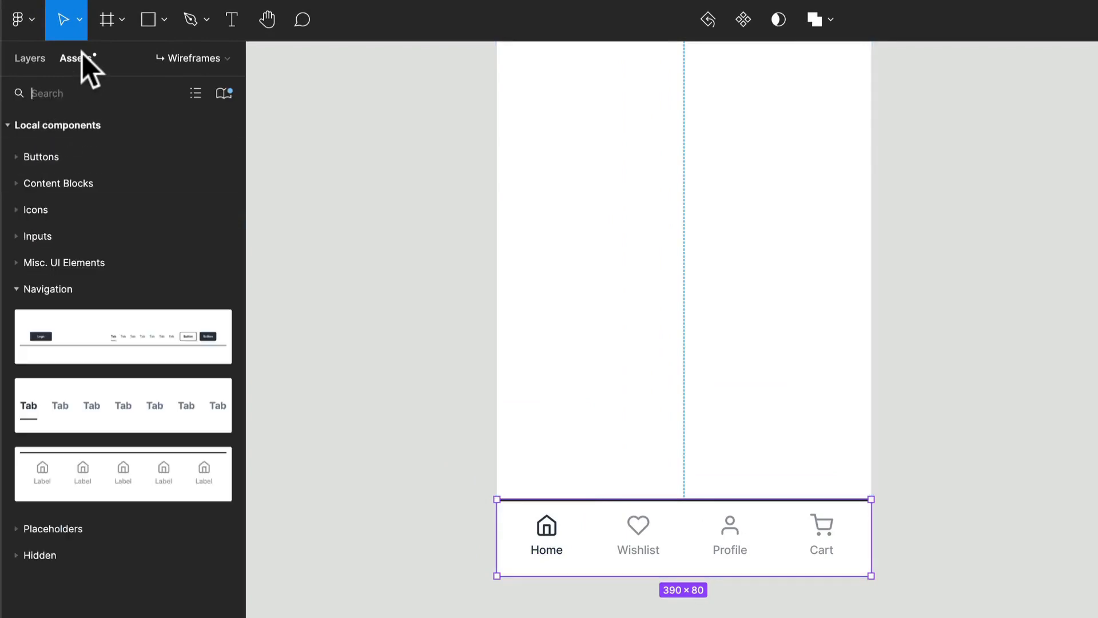
left_click(88, 291)
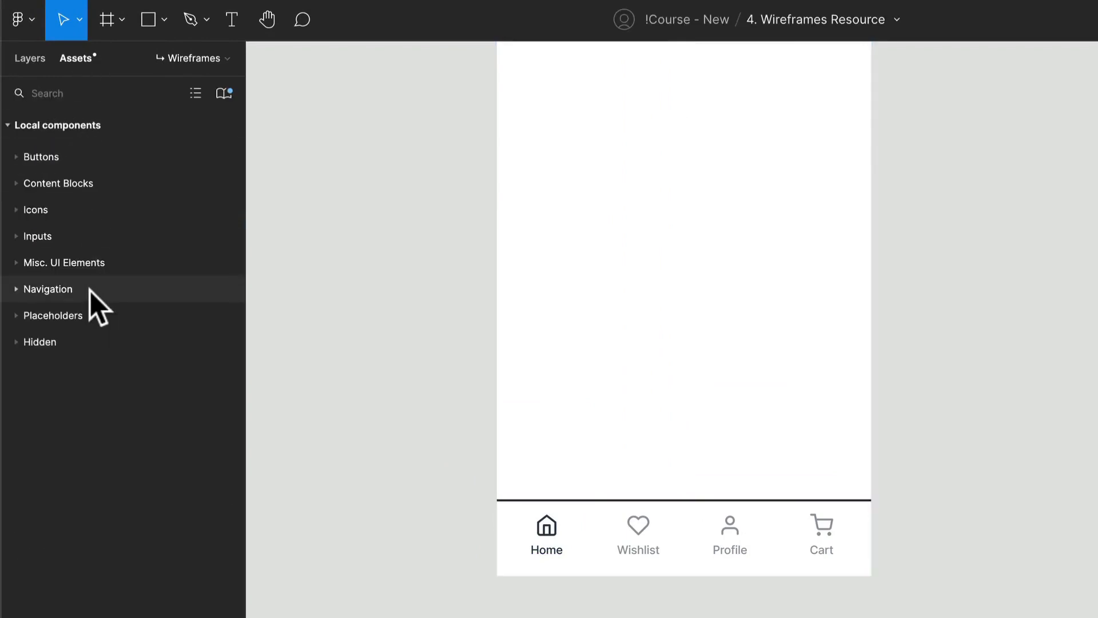
scroll(656, 342, "up", 8)
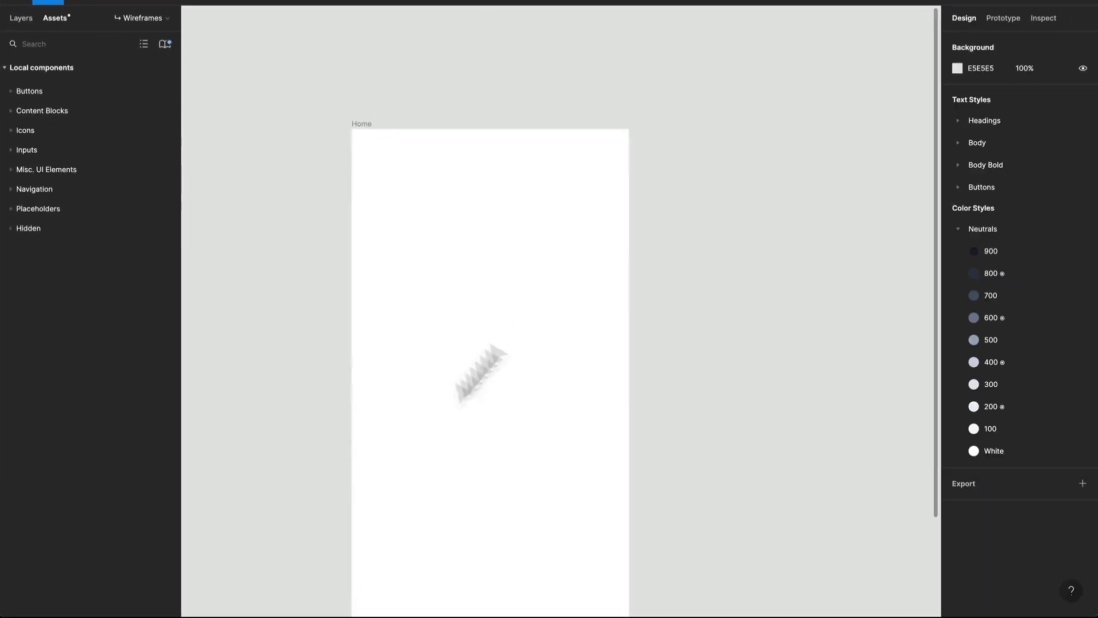
scroll(400, 331, "down", 2)
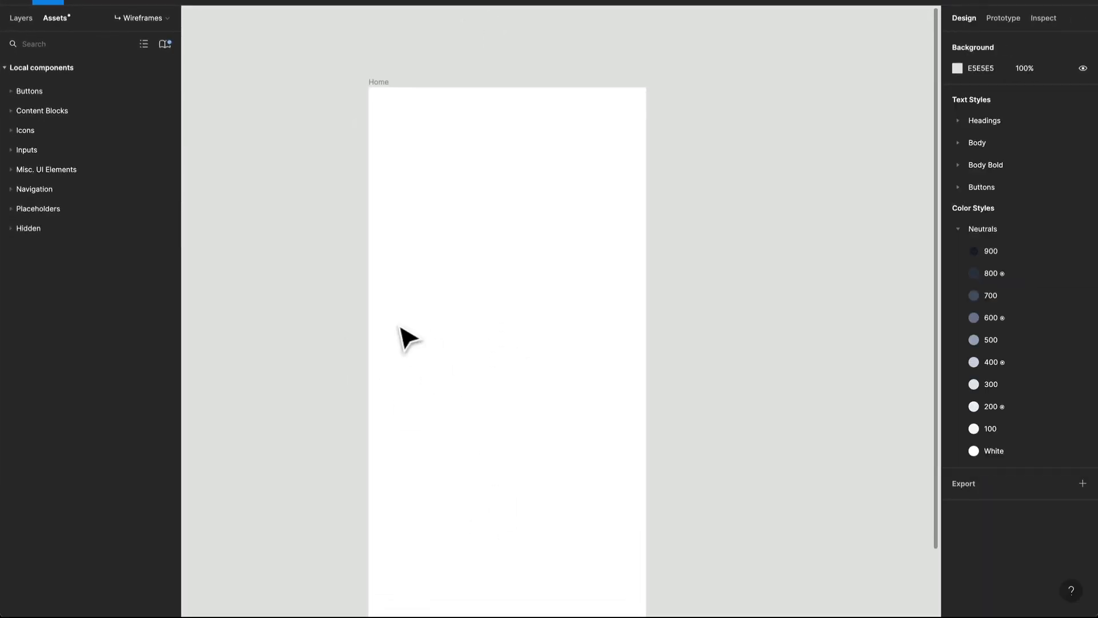
left_click(50, 150)
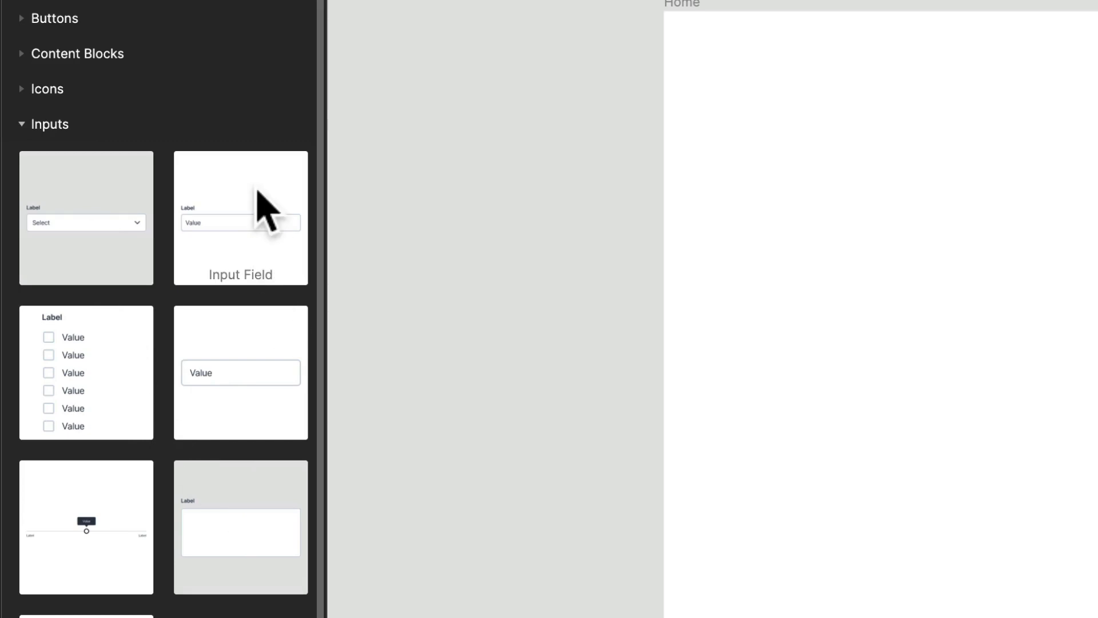
left_click_drag(263, 212, 847, 219)
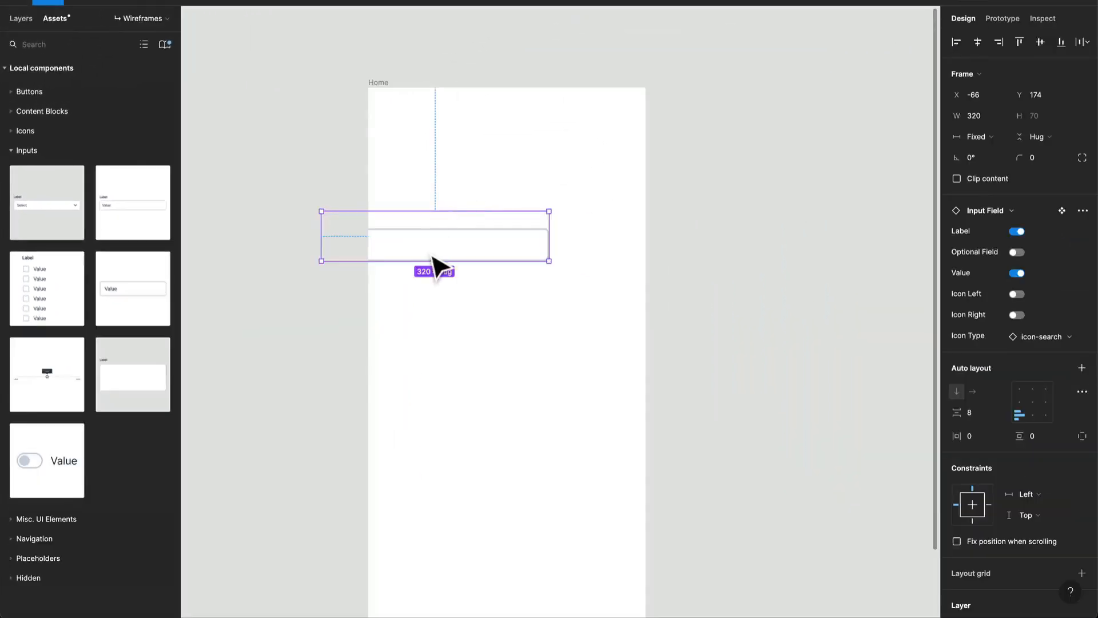
left_click_drag(434, 264, 507, 162)
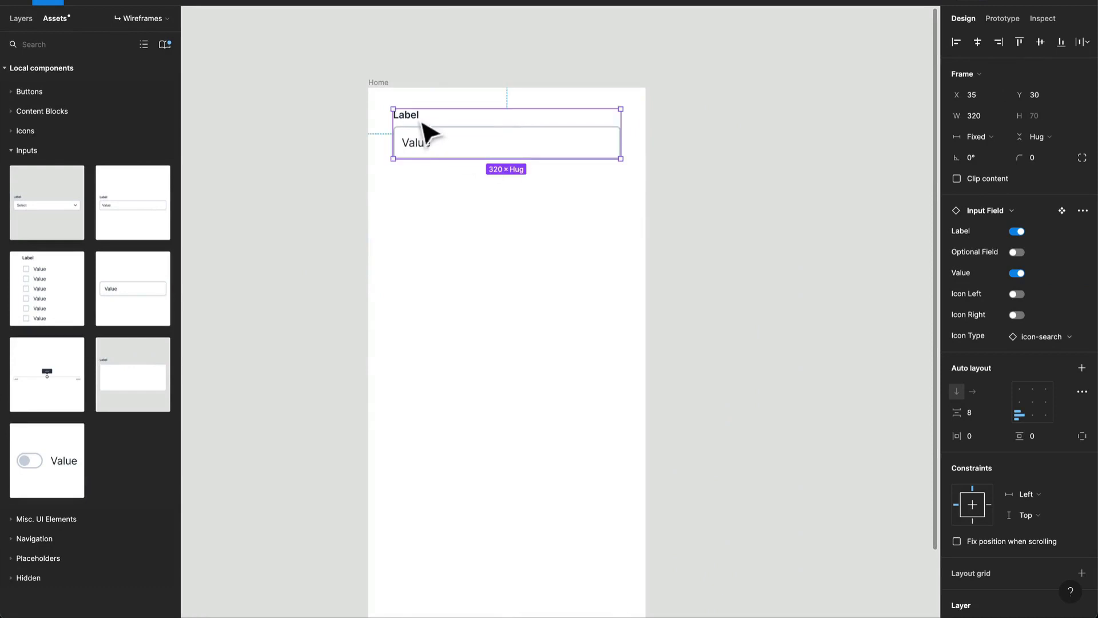
- Hide the input field's label and change its value text to "Search"
left_click(1016, 231)
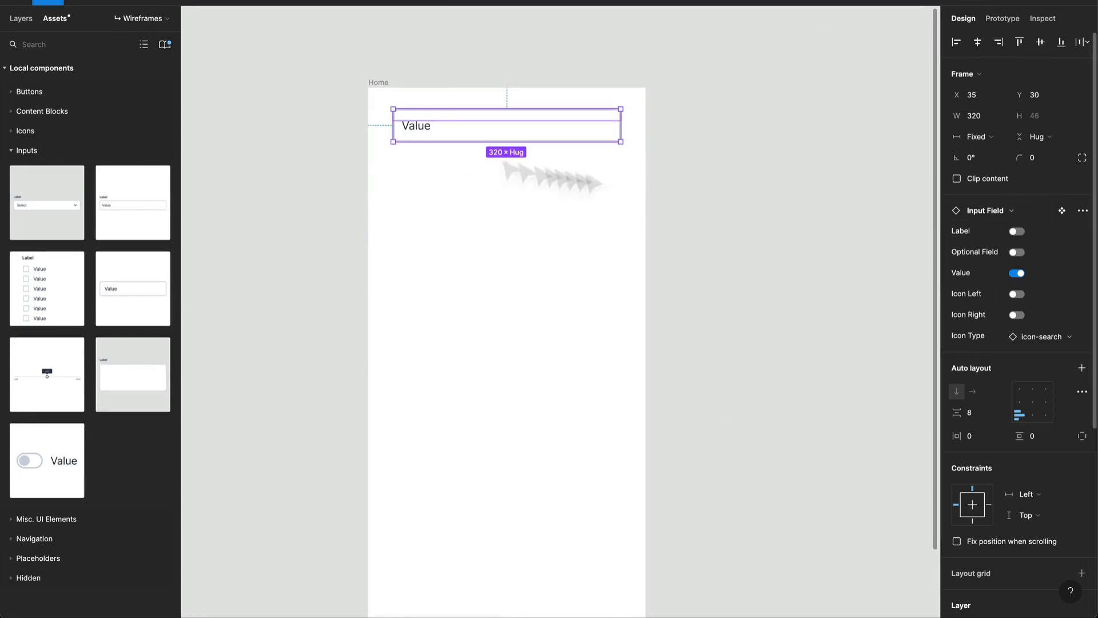
double_click(426, 130)
double_click(420, 127)
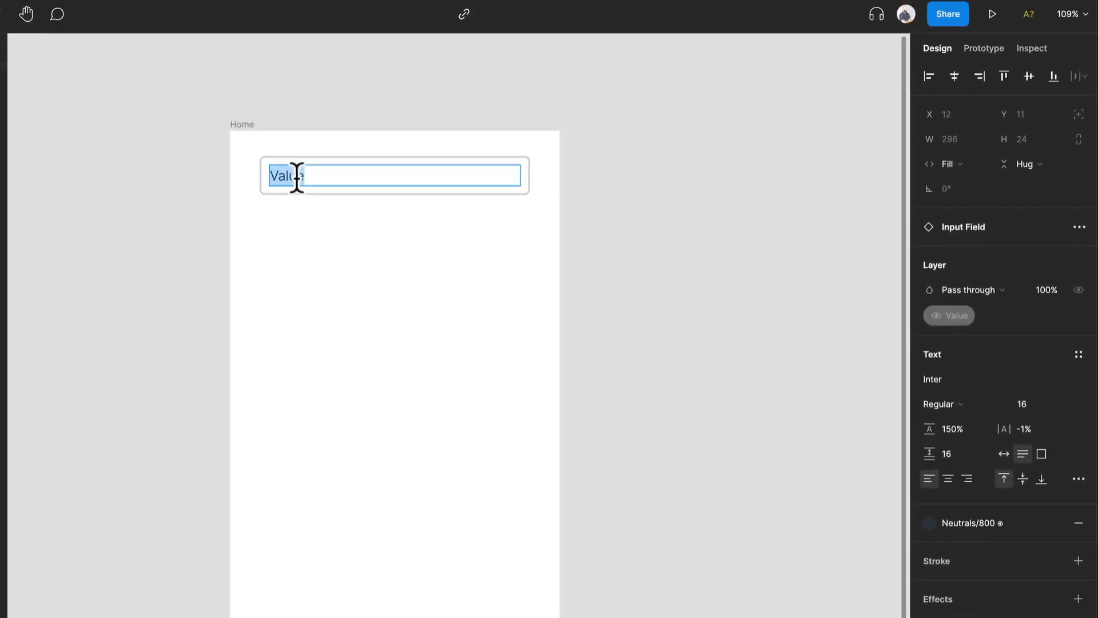
type("Search")
key("Escape")
- Show the left search icon in the Search input field
left_click(333, 170)
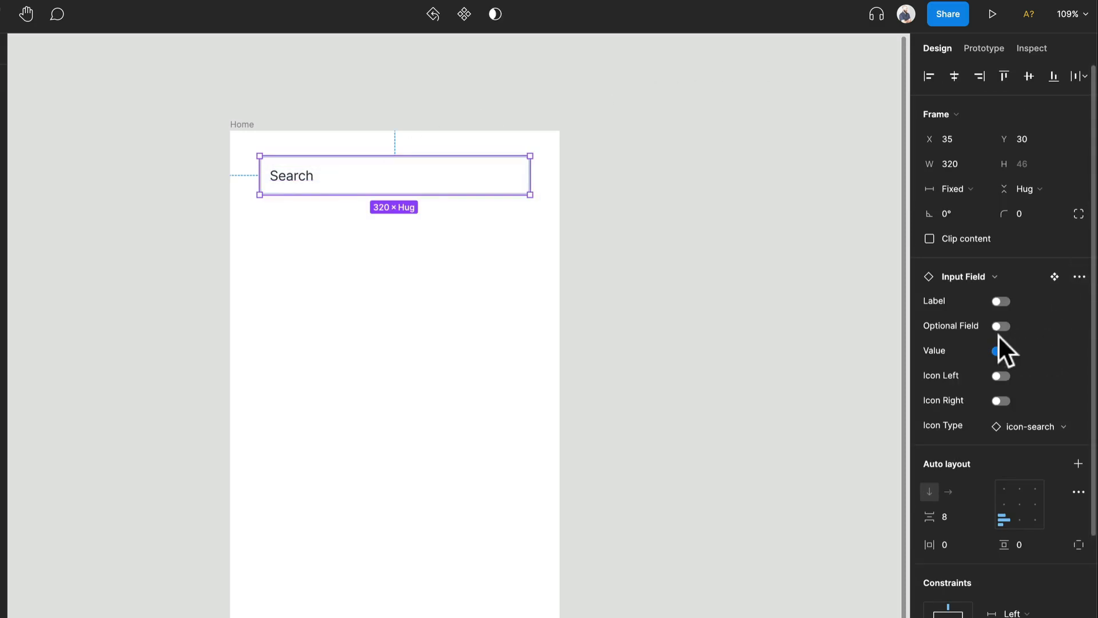
left_click(998, 375)
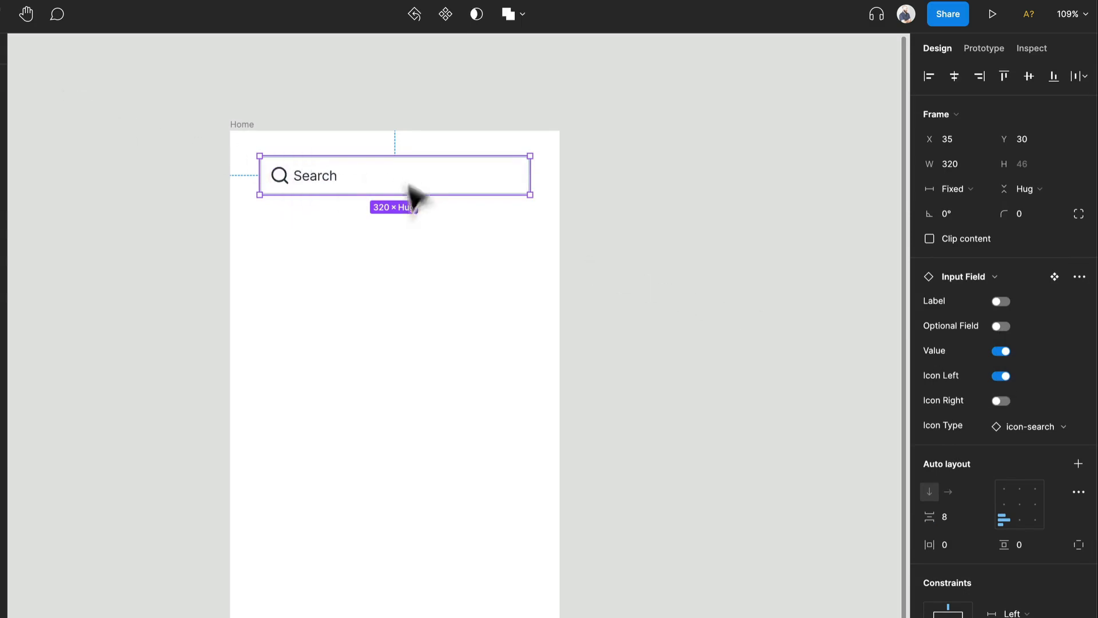
left_click(380, 290)
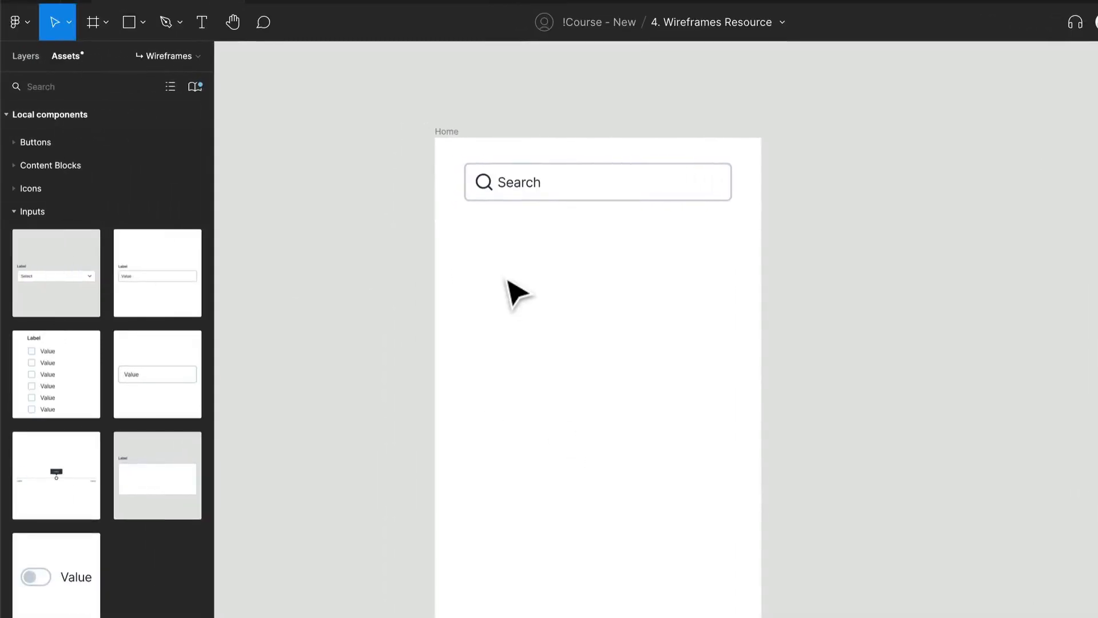
- Add a greeting text below the search field that reads "Hello" followed by the customer's first name and an exclamation mark
key("t")
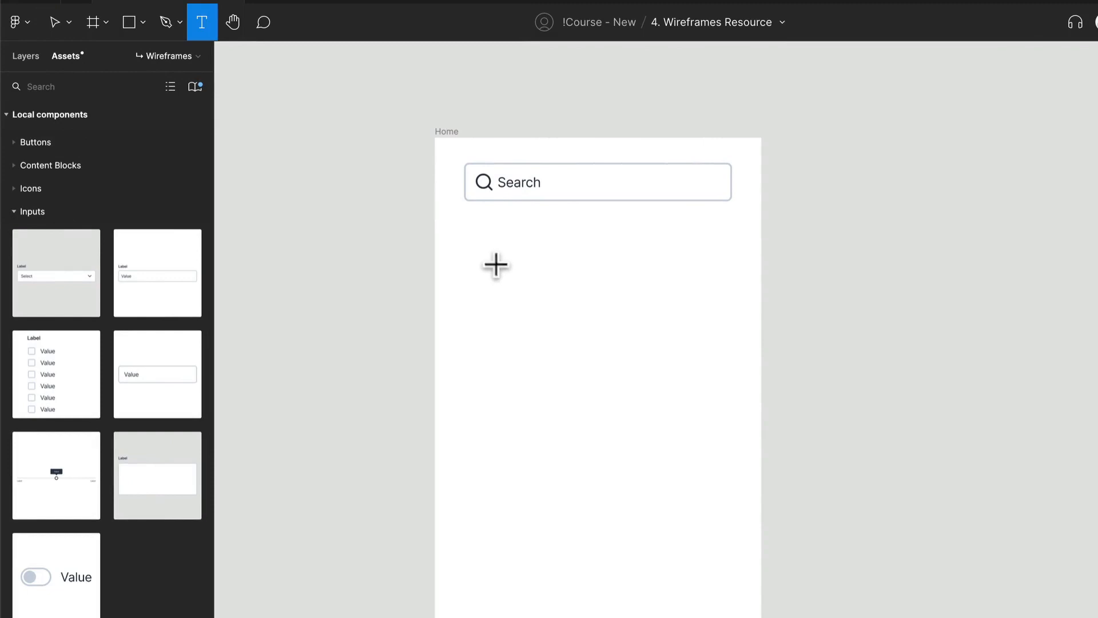
left_click(478, 235)
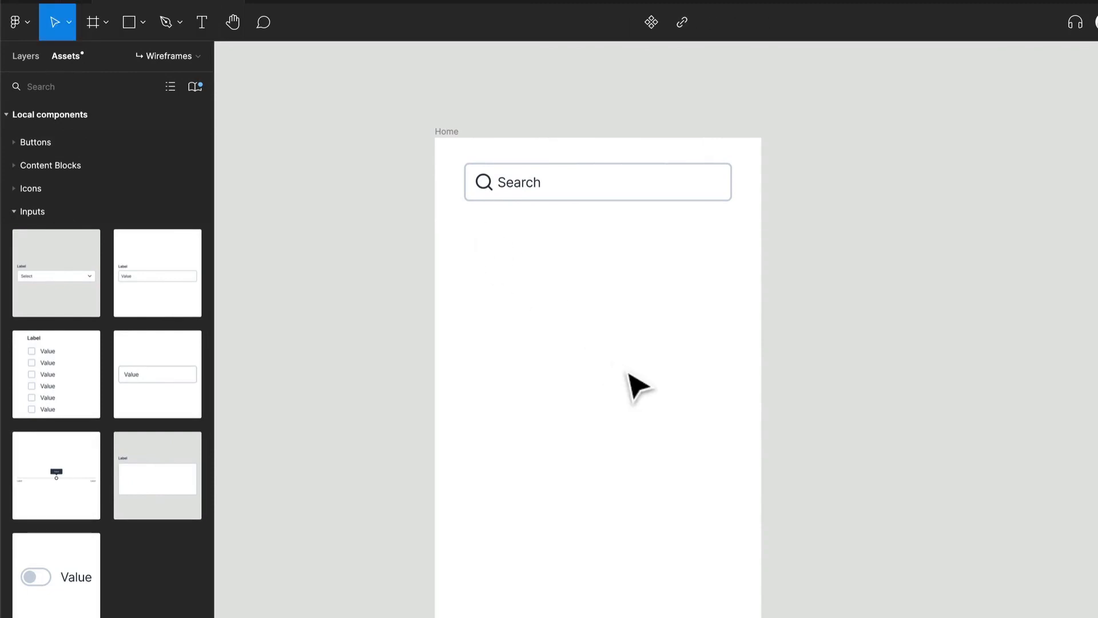
type("Hello Leslie!")
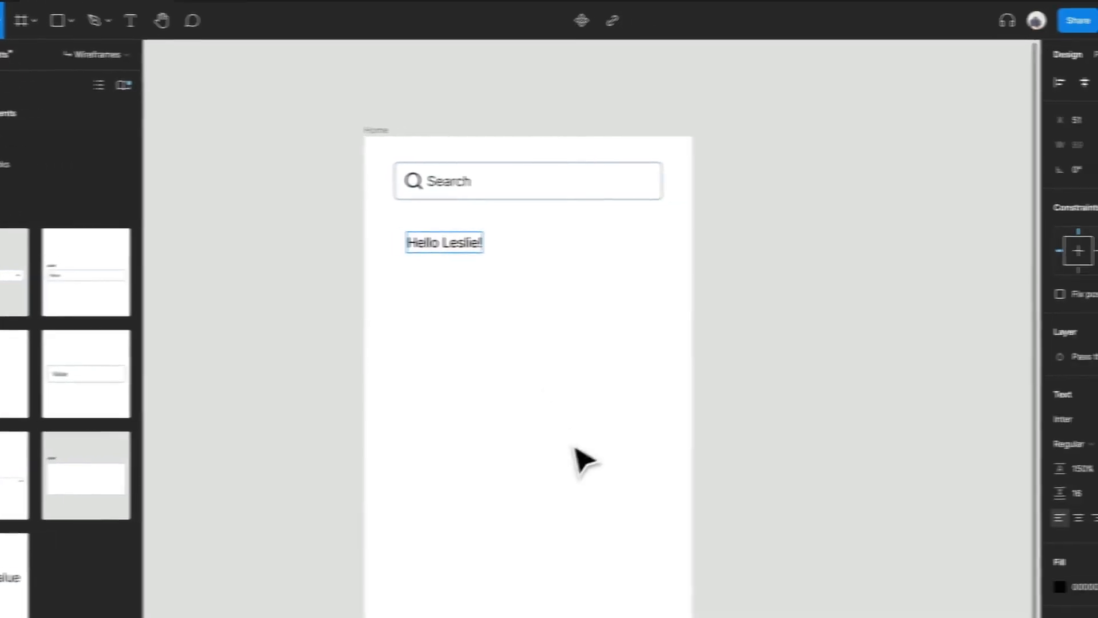
key("Escape")
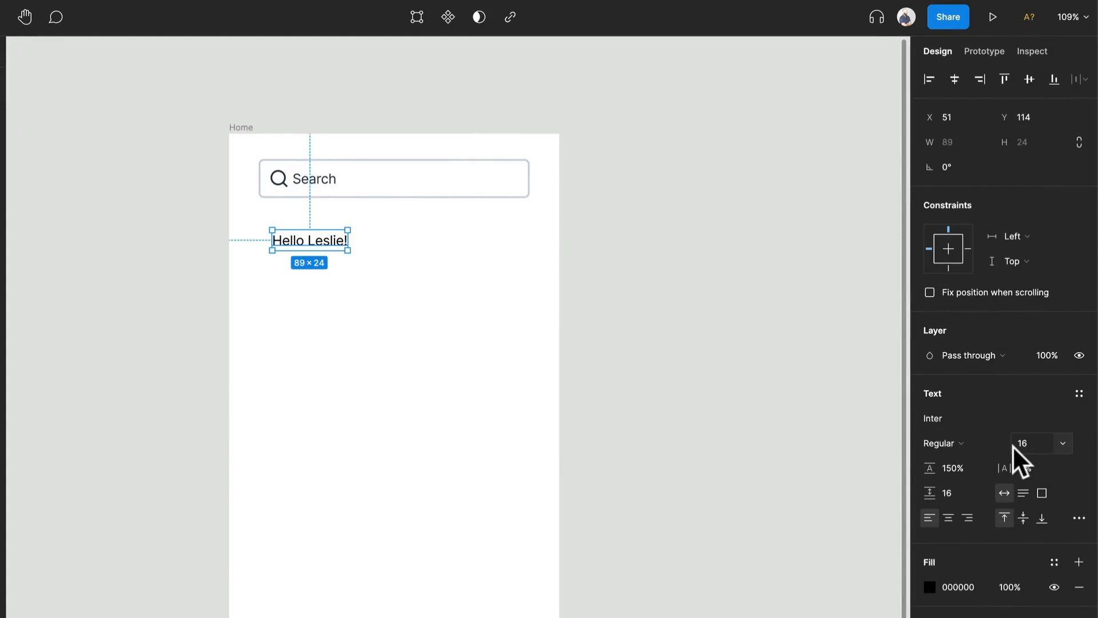
- Apply the Heading S text style (24/140) to the greeting
left_click(1079, 394)
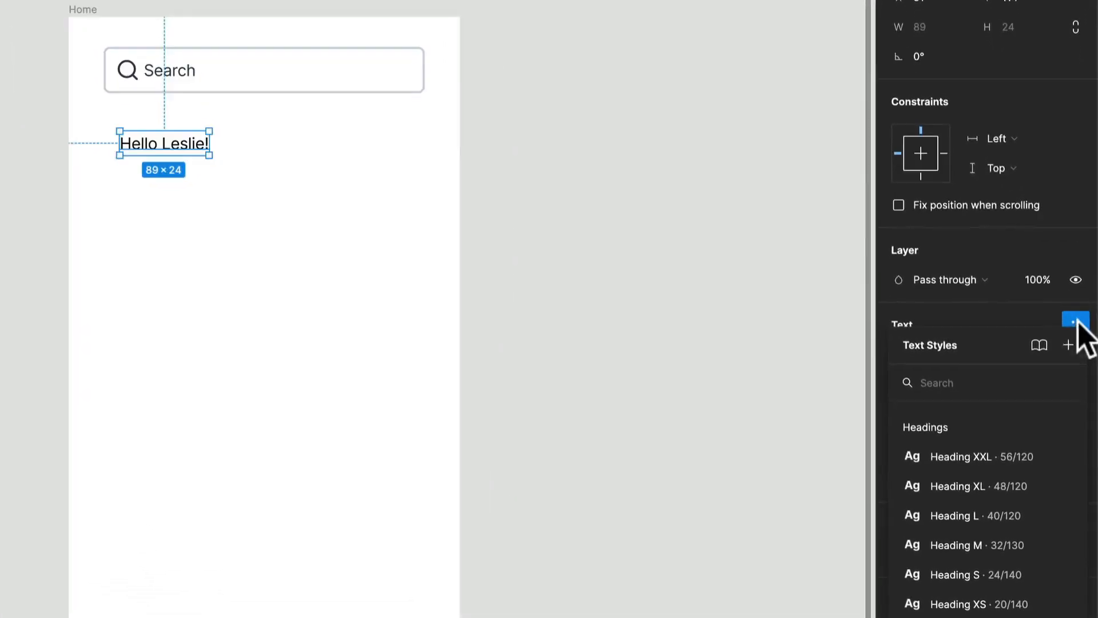
left_click(1076, 321)
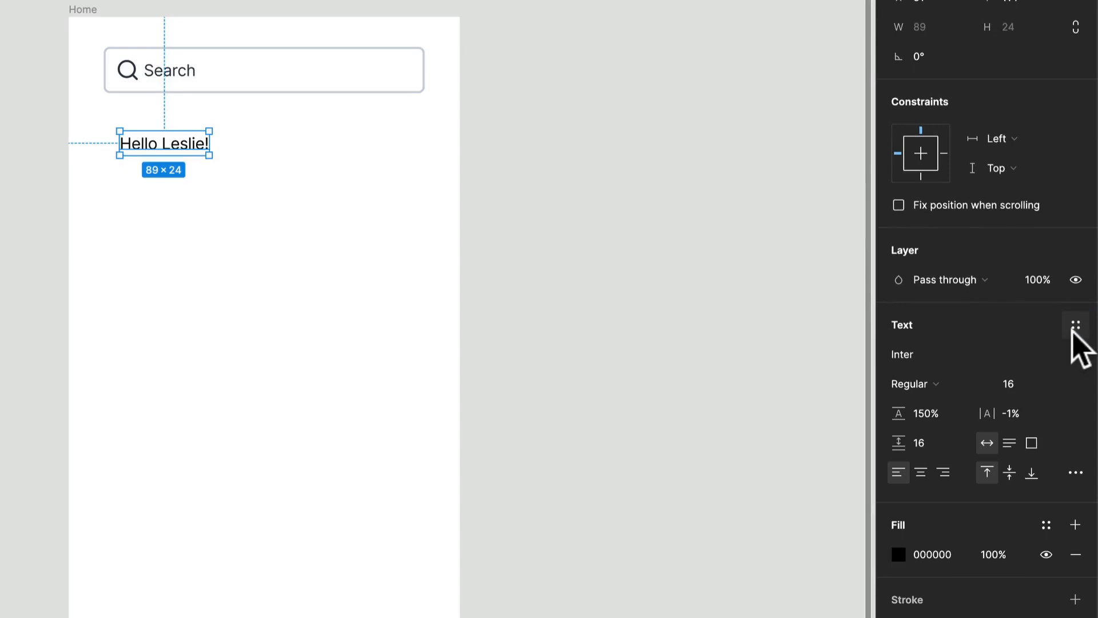
left_click(1074, 330)
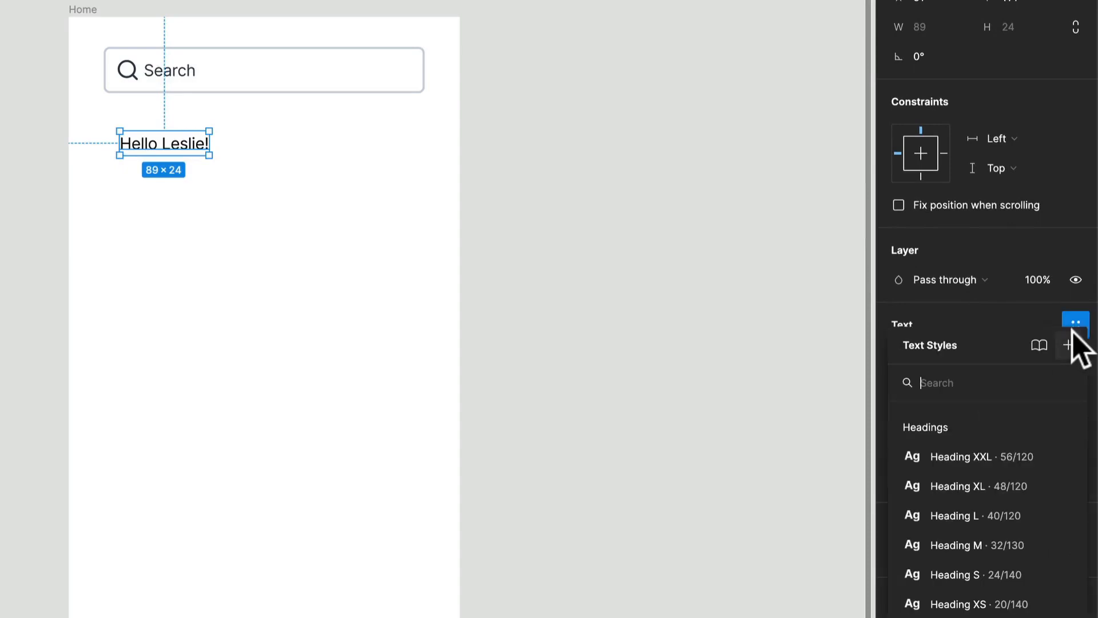
left_click(954, 541)
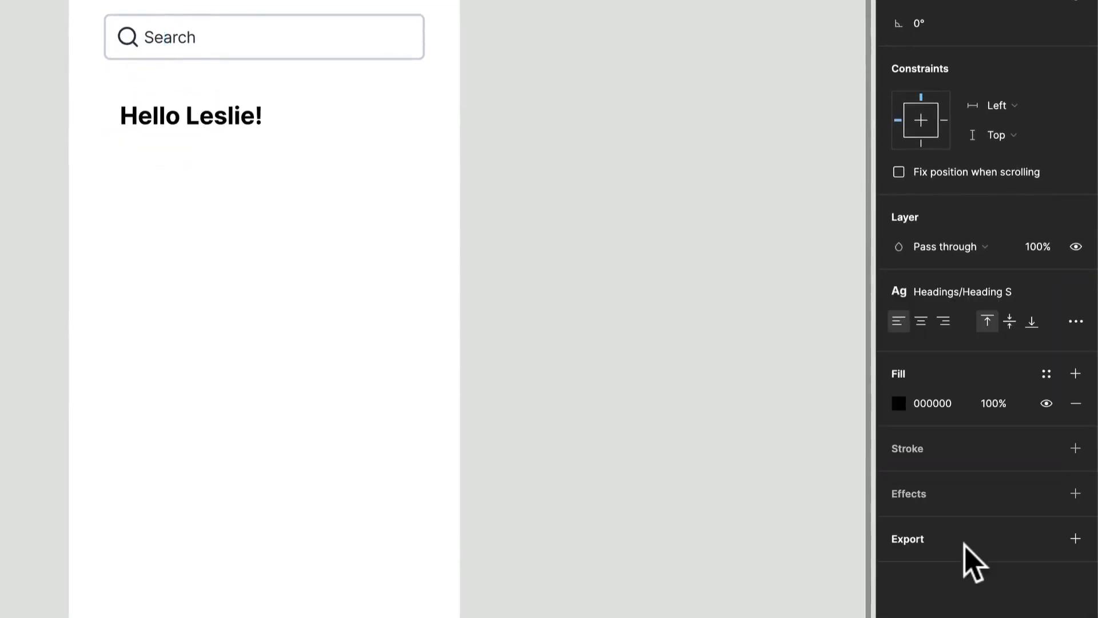
- Try the Heading XS text style on the greeting and return it to Heading S
left_click(980, 292)
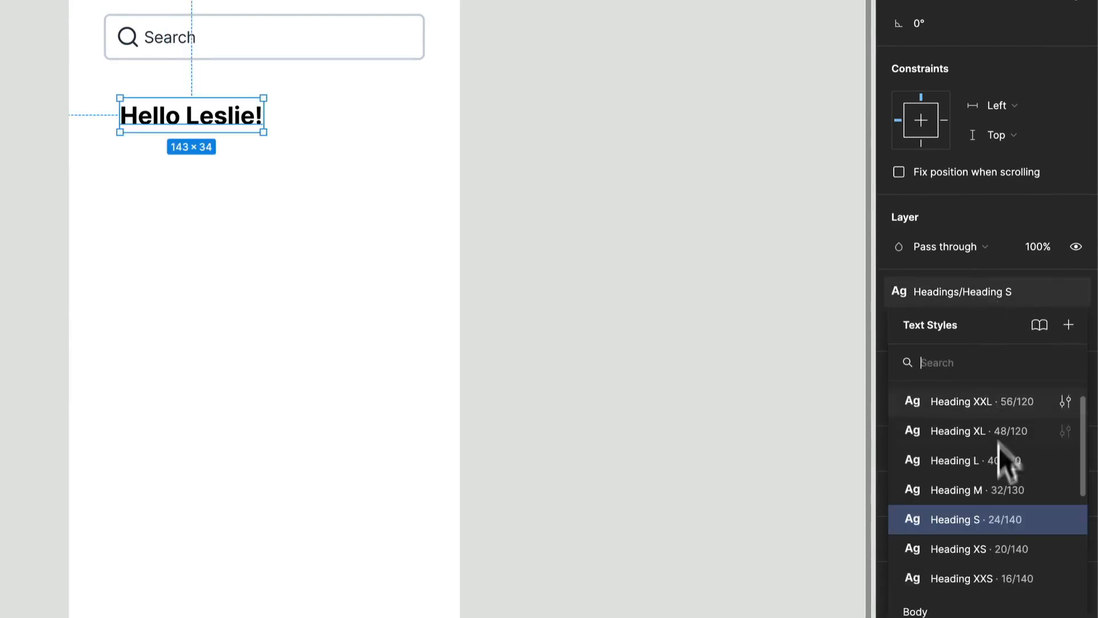
left_click(984, 546)
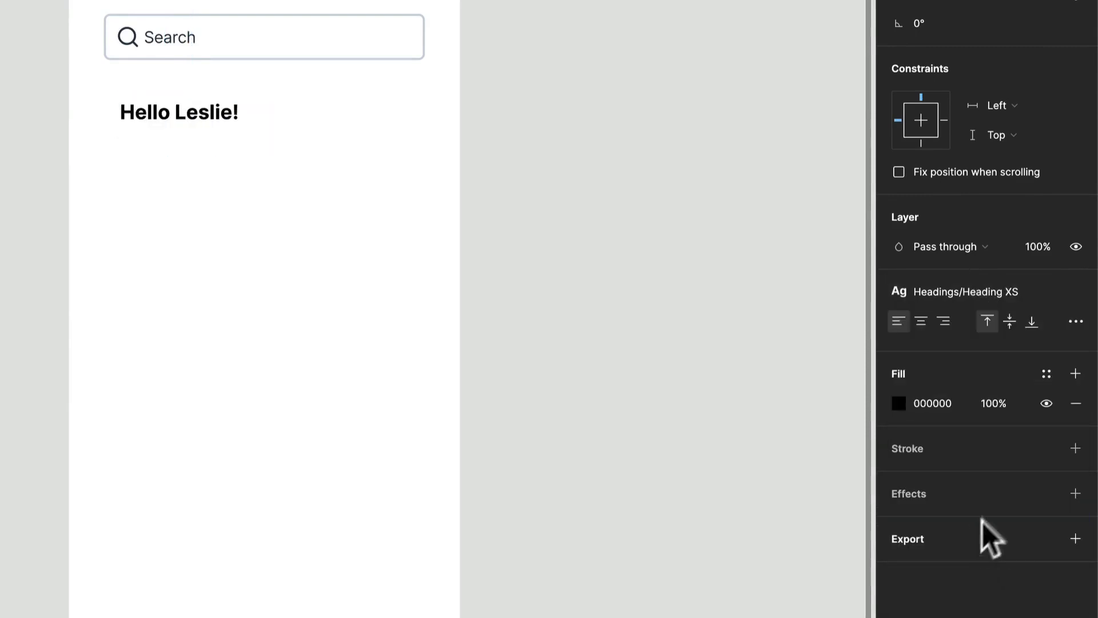
left_click(984, 292)
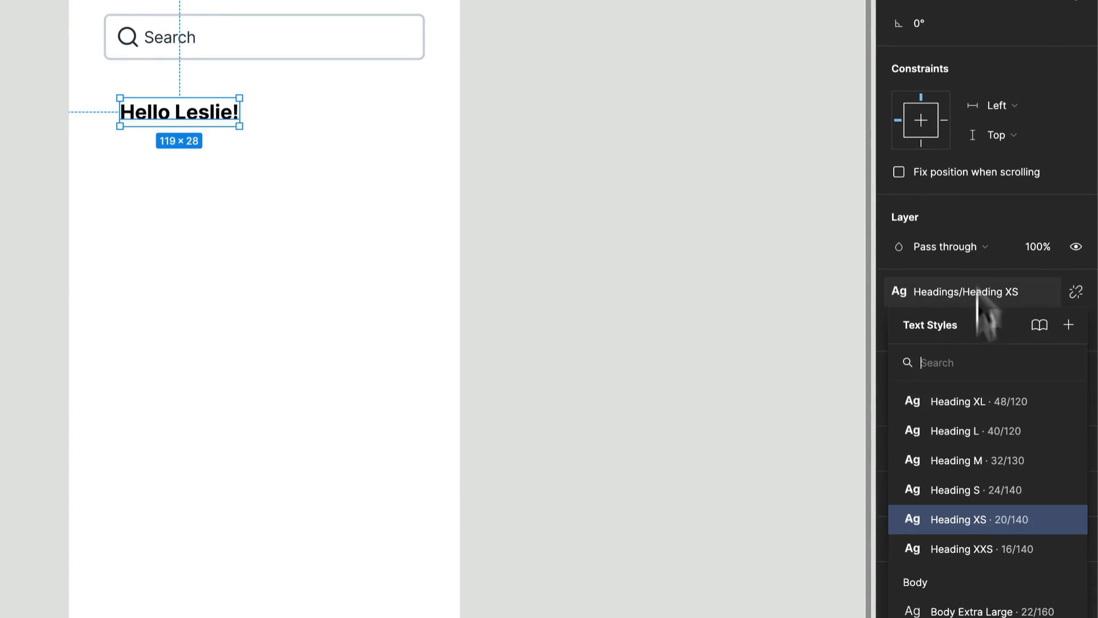
left_click(984, 495)
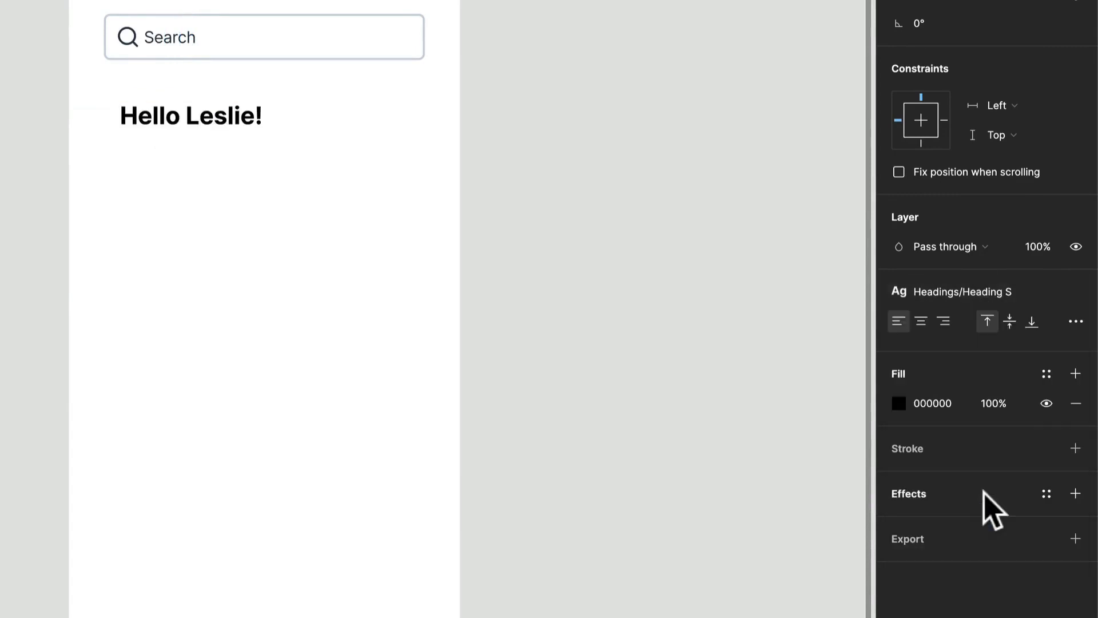
- Apply the Neutrals/800 color style to the greeting and align its left edge with the search field
left_click(1046, 374)
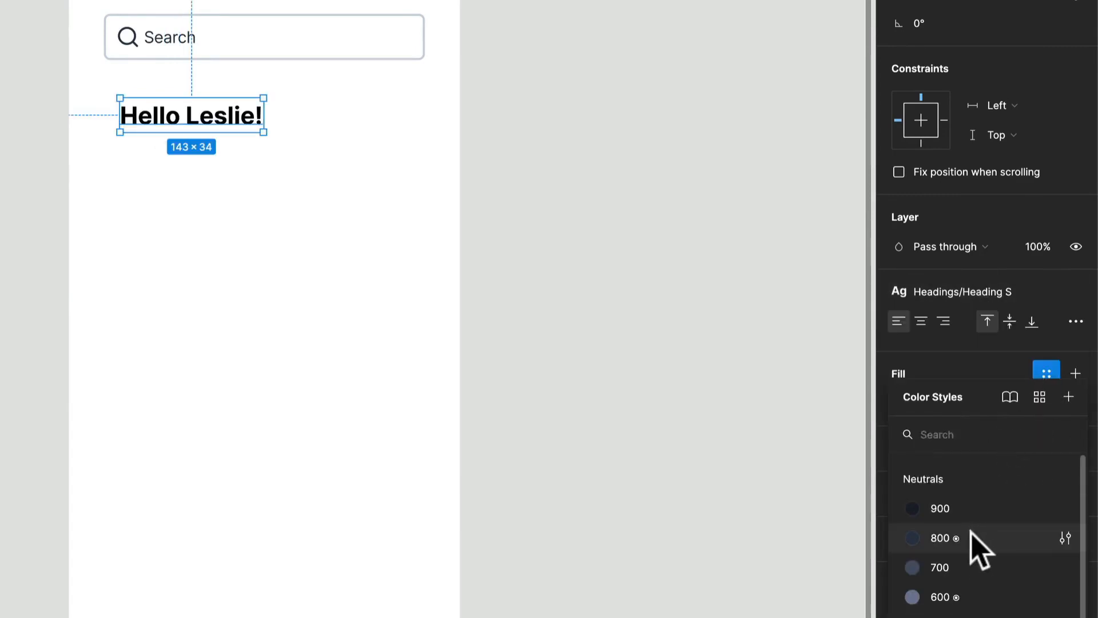
left_click(984, 537)
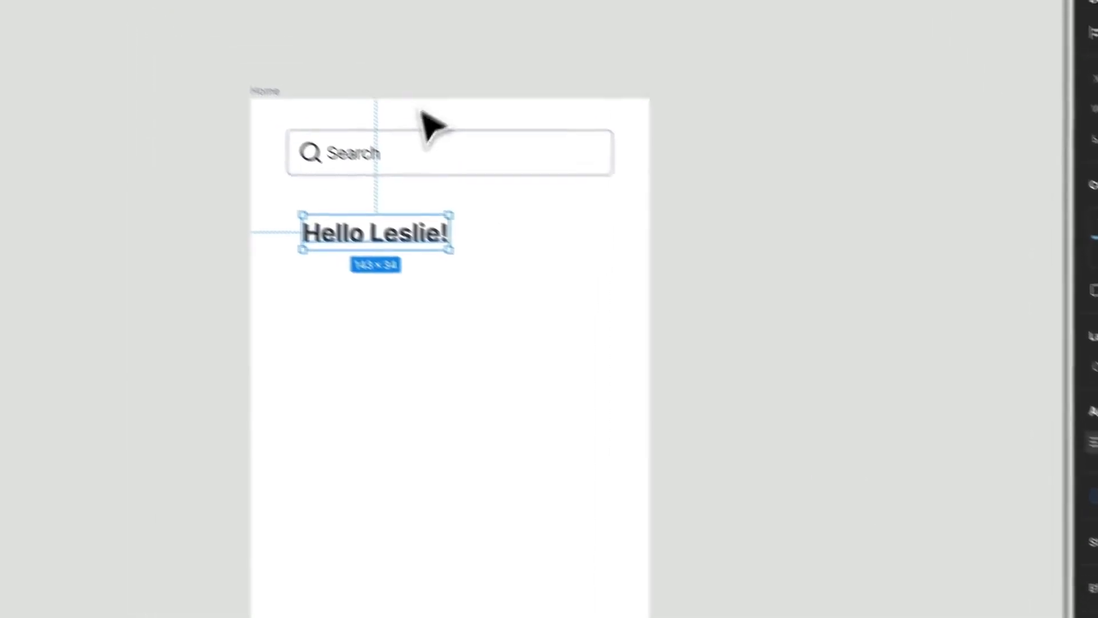
left_click_drag(381, 242, 362, 241)
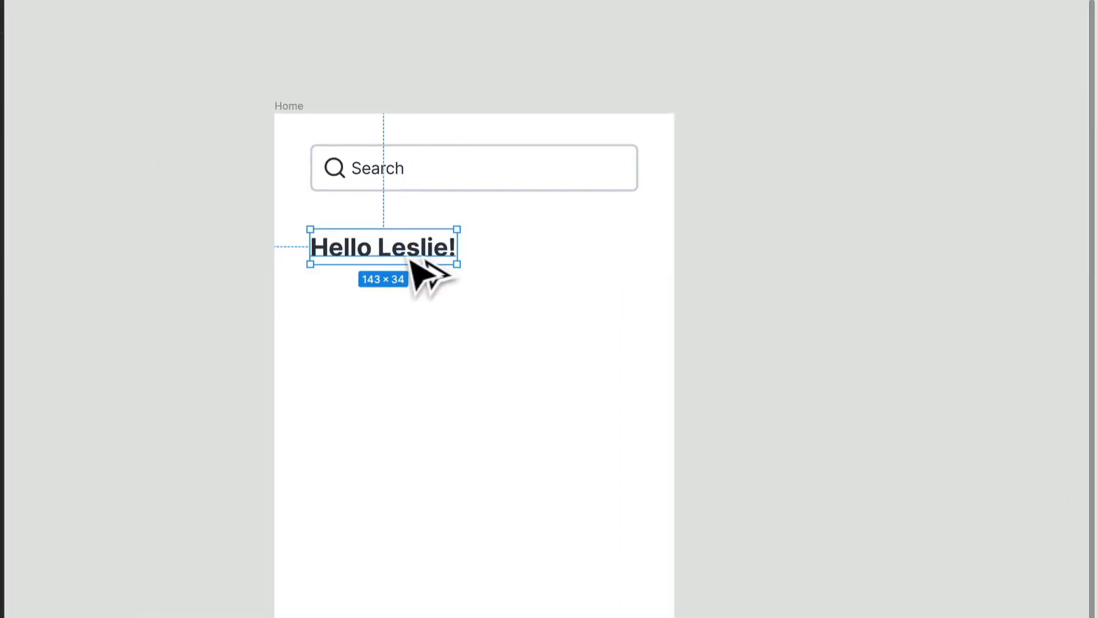
- Duplicate the greeting directly below itself and replace the copy's text with a line beginning "We have some recommendations"
left_click_drag(423, 252, 424, 294)
double_click(420, 289)
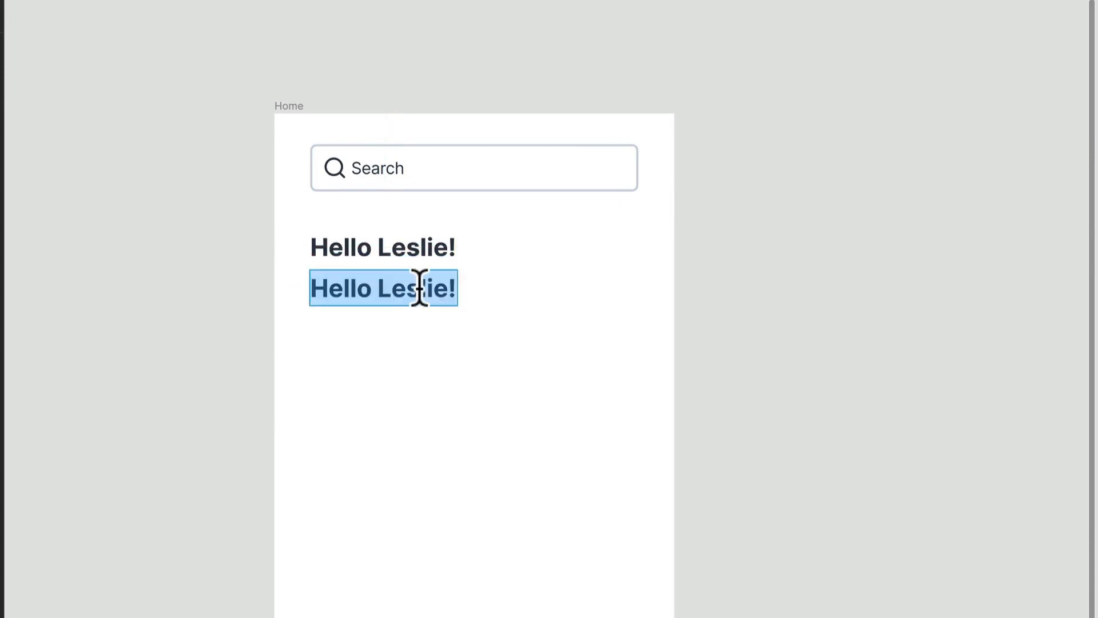
type("We")
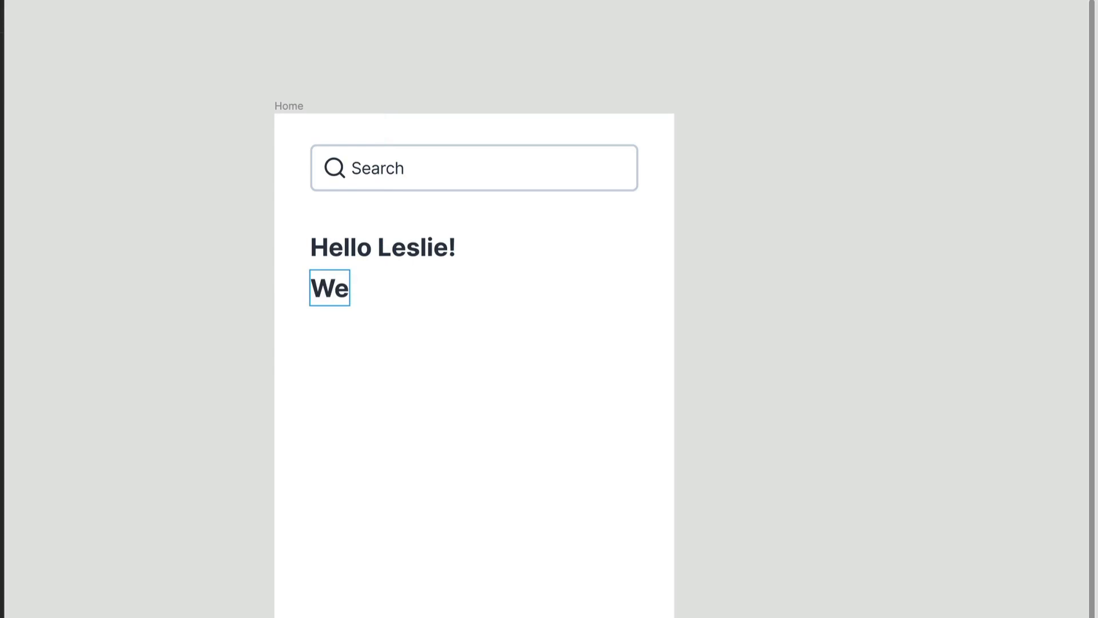
type(" have some re")
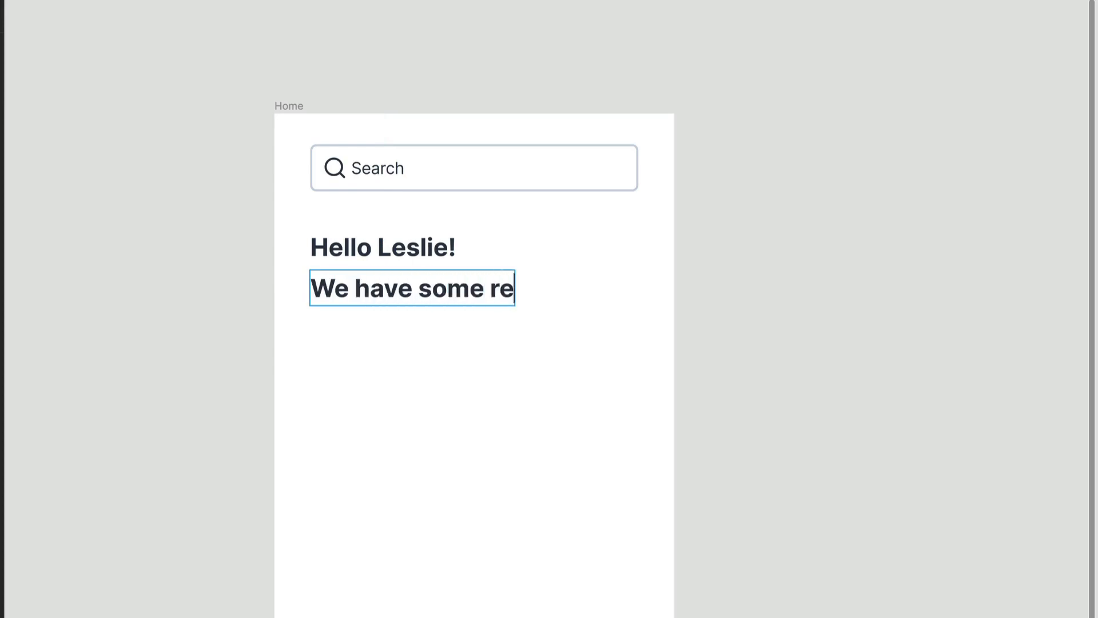
type("commendatio")
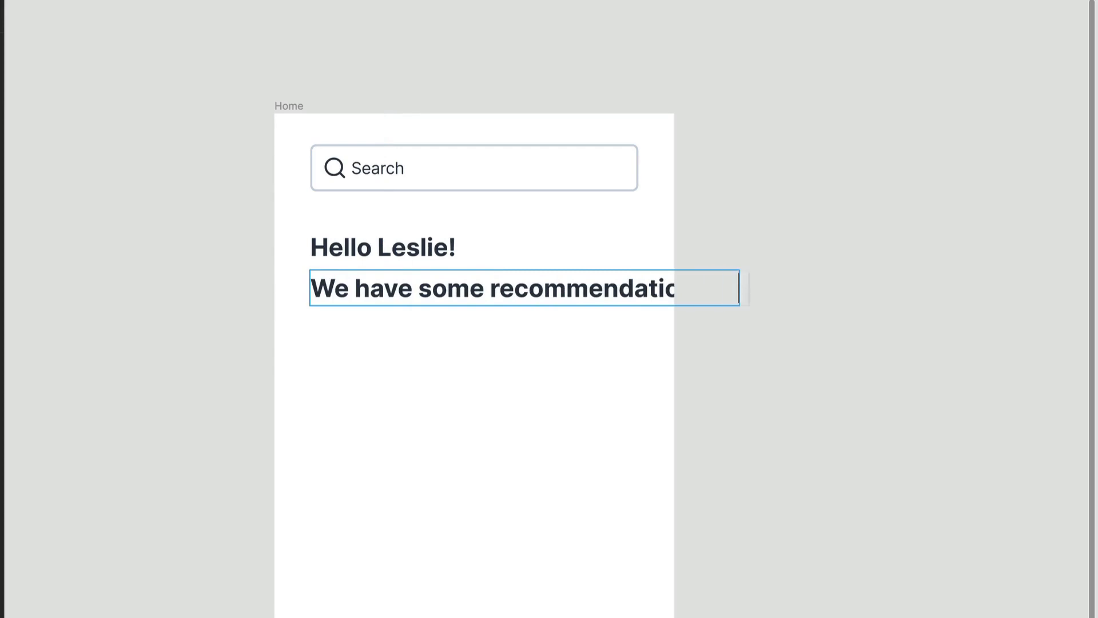
- Apply the Body Medium text style and the Neutrals/600 color style to the recommendations line
key("ctrl+a")
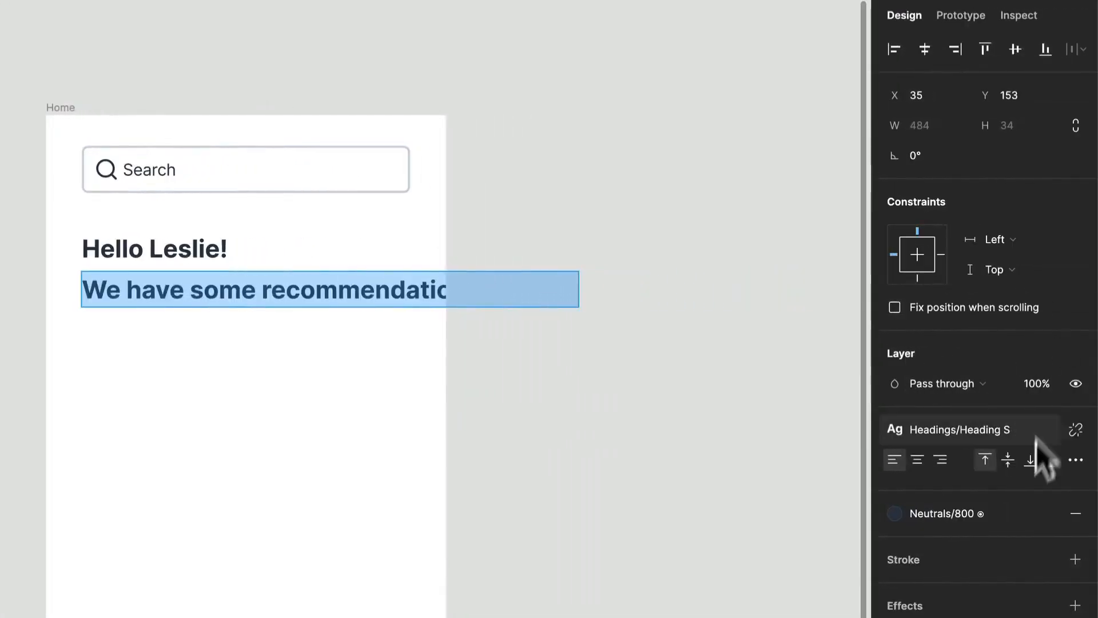
left_click(987, 430)
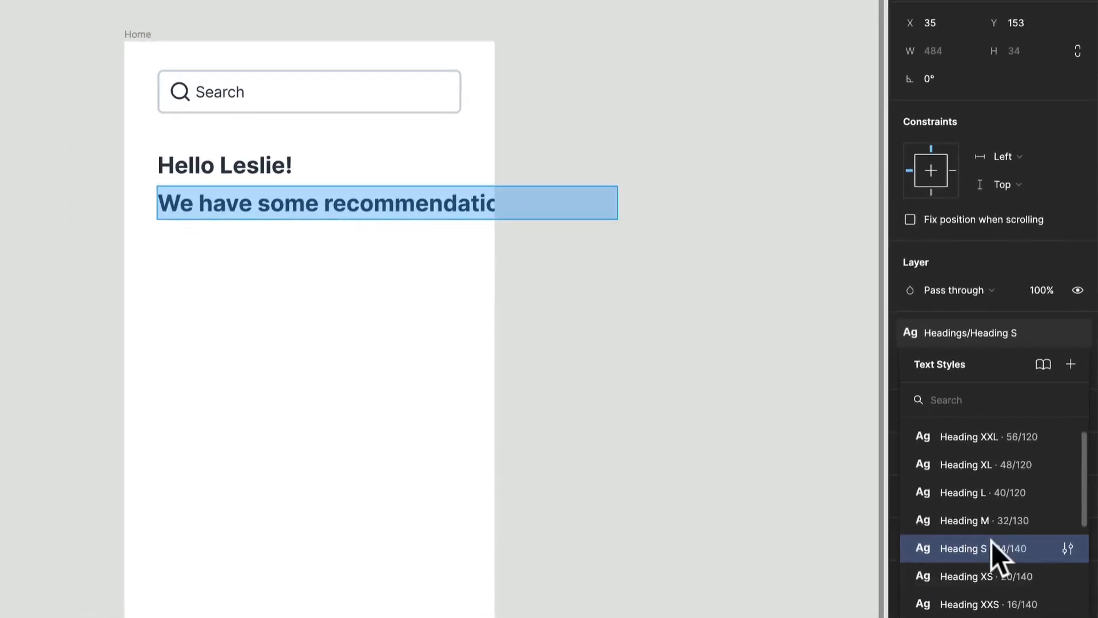
scroll(990, 541, "down", 5)
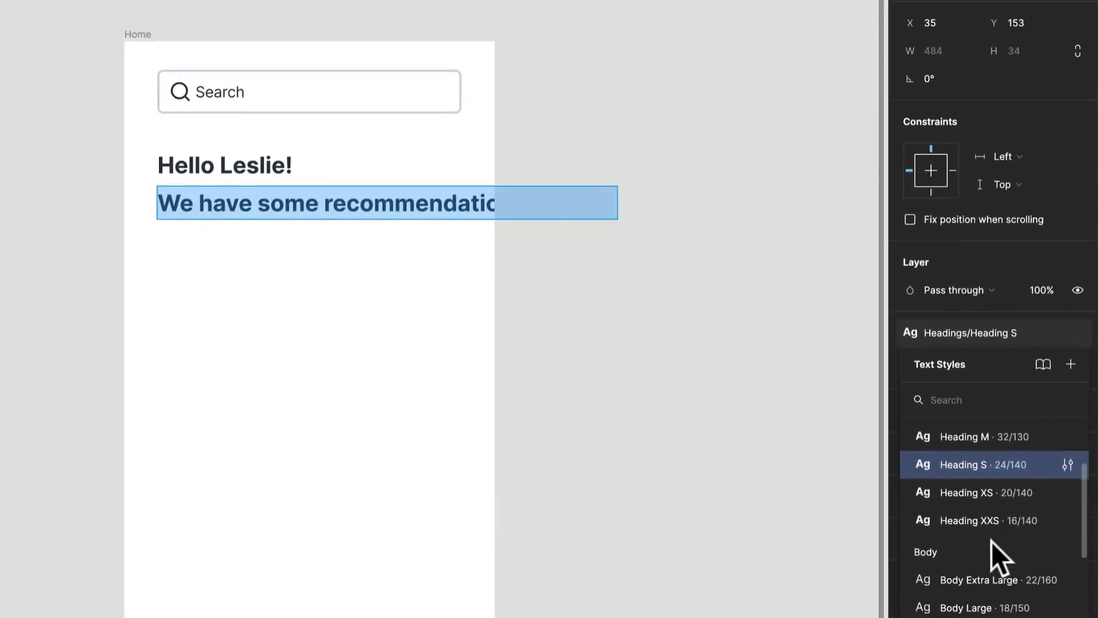
left_click(985, 585)
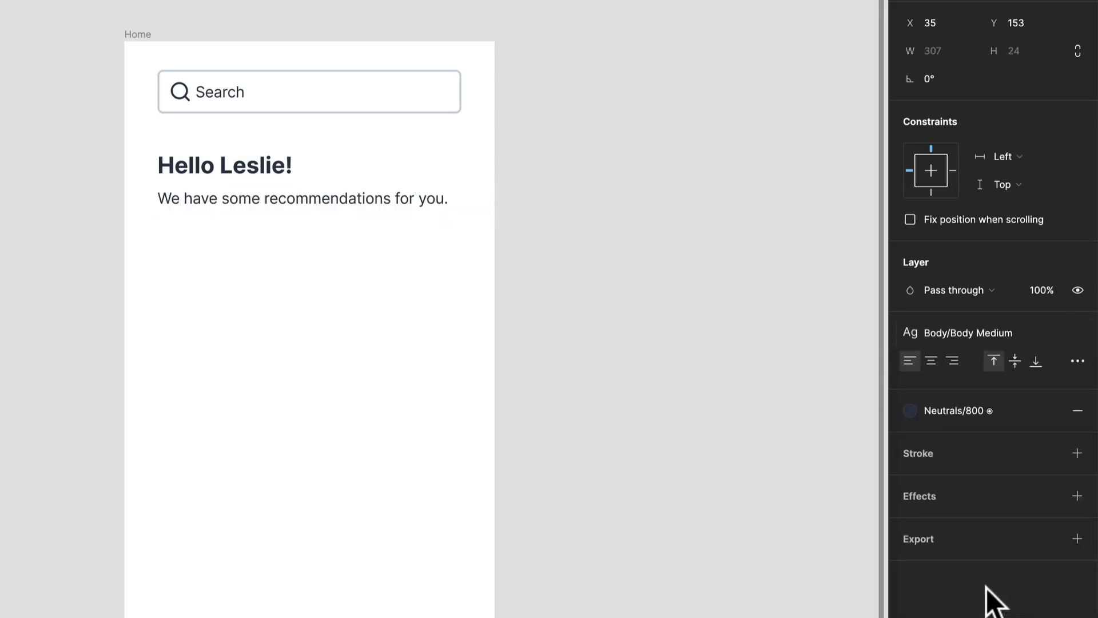
left_click(976, 414)
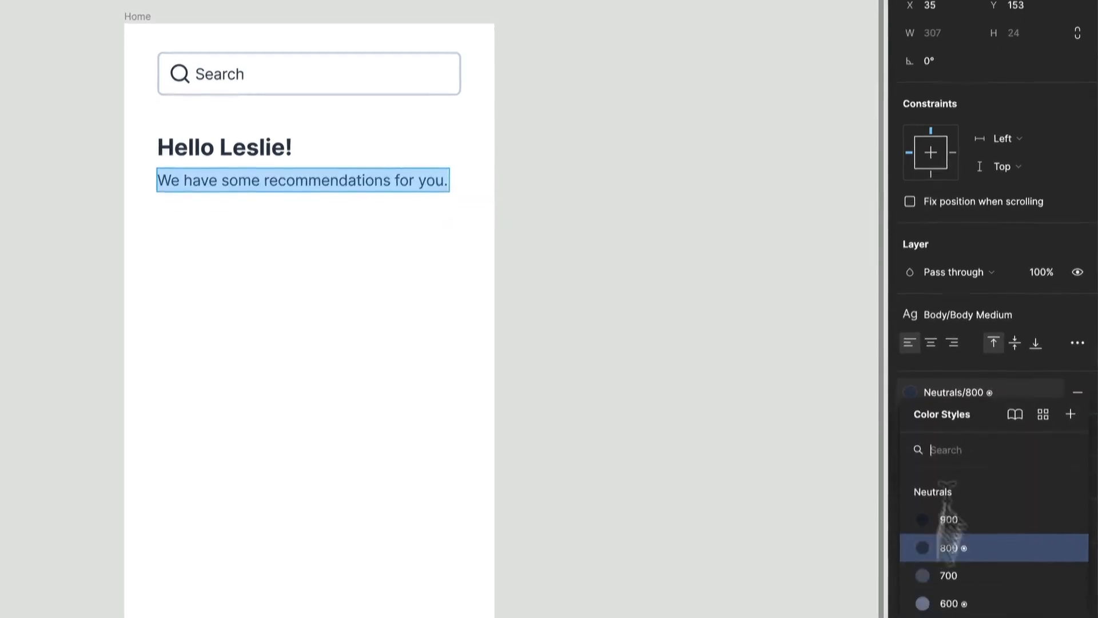
left_click(953, 561)
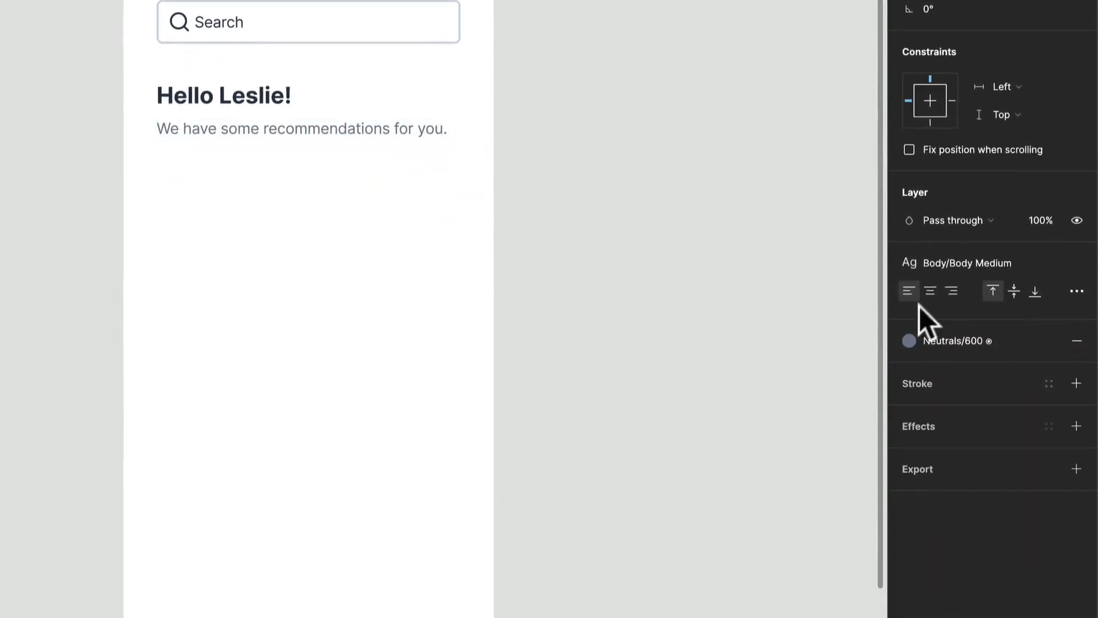
- Wrap the greeting and the recommendations line together in a frame
left_click_drag(332, 189, 243, 108)
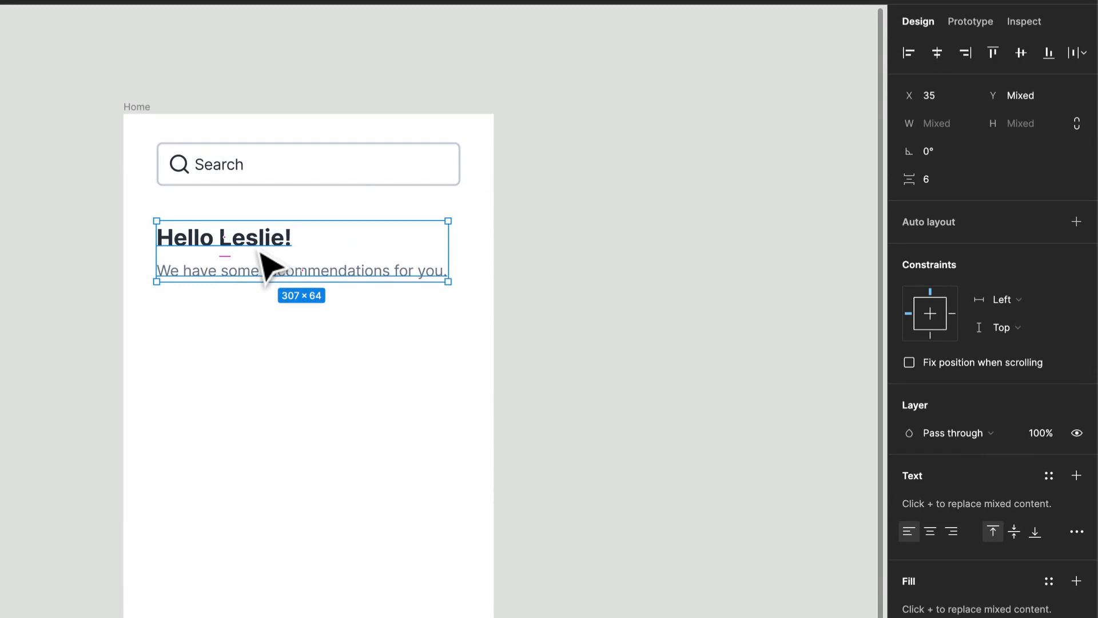
right_click(279, 242)
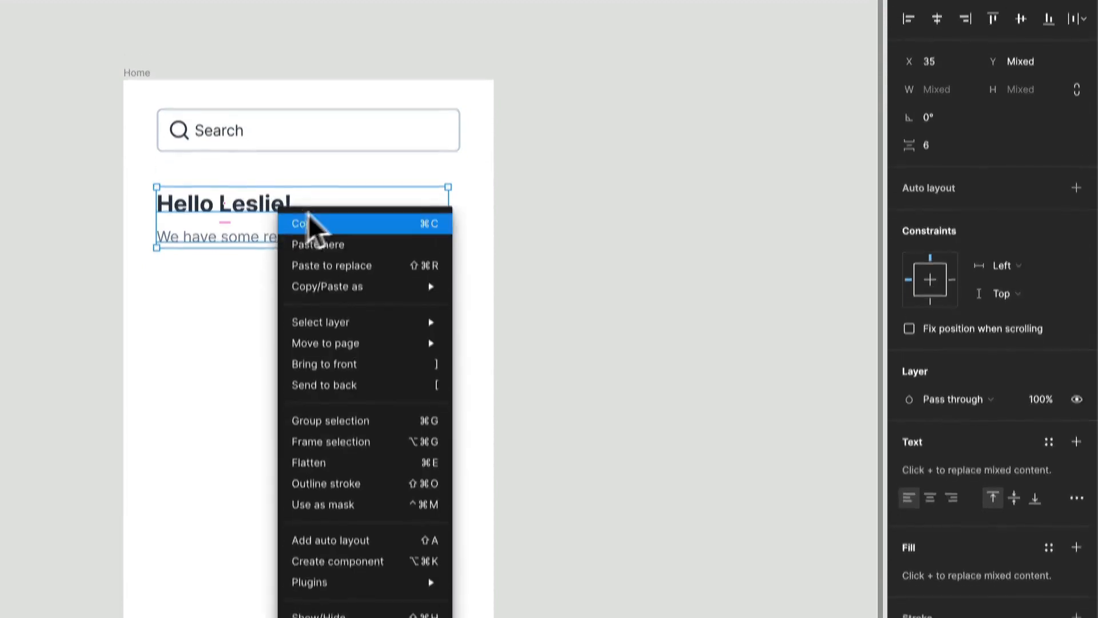
left_click(392, 368)
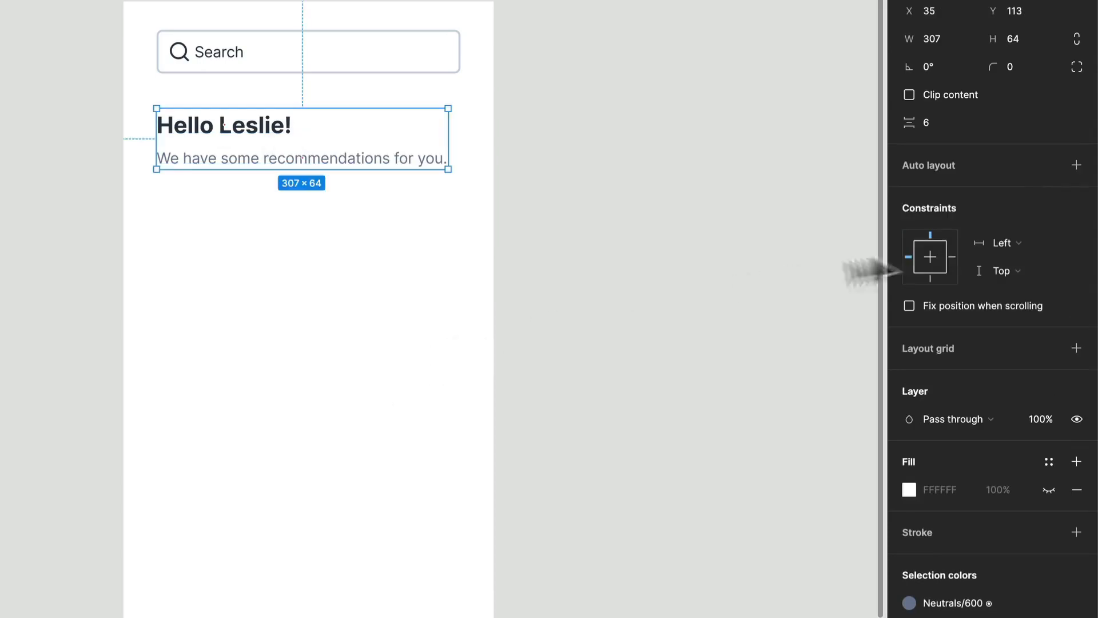
- Add vertical auto layout with an item spacing of 4 to the greeting frame and widen the frame to 327
left_click(1075, 165)
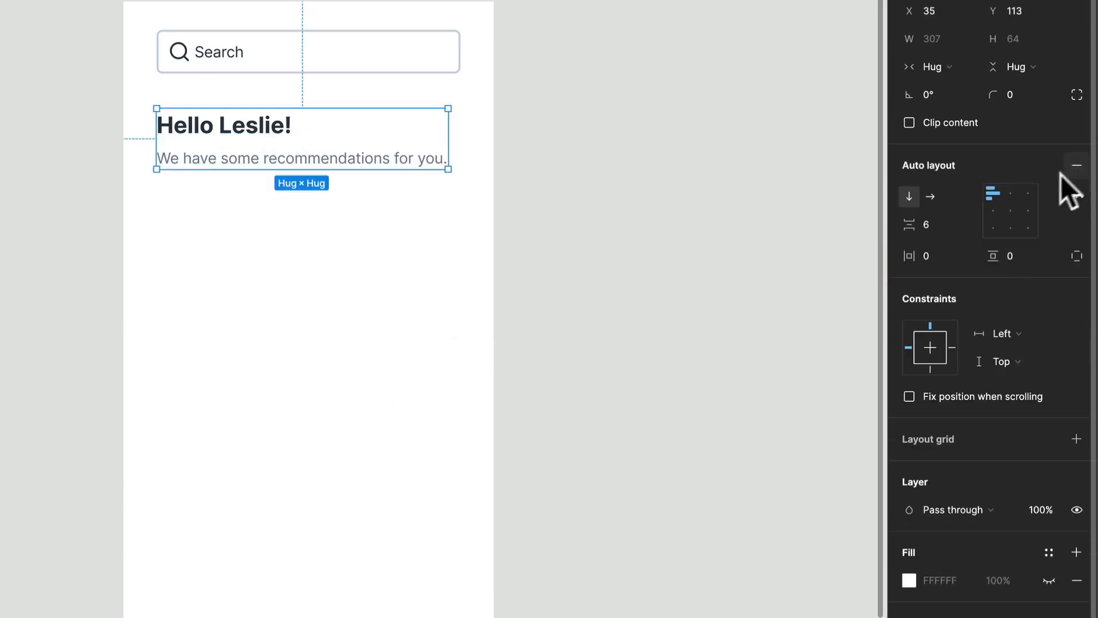
left_click(931, 221)
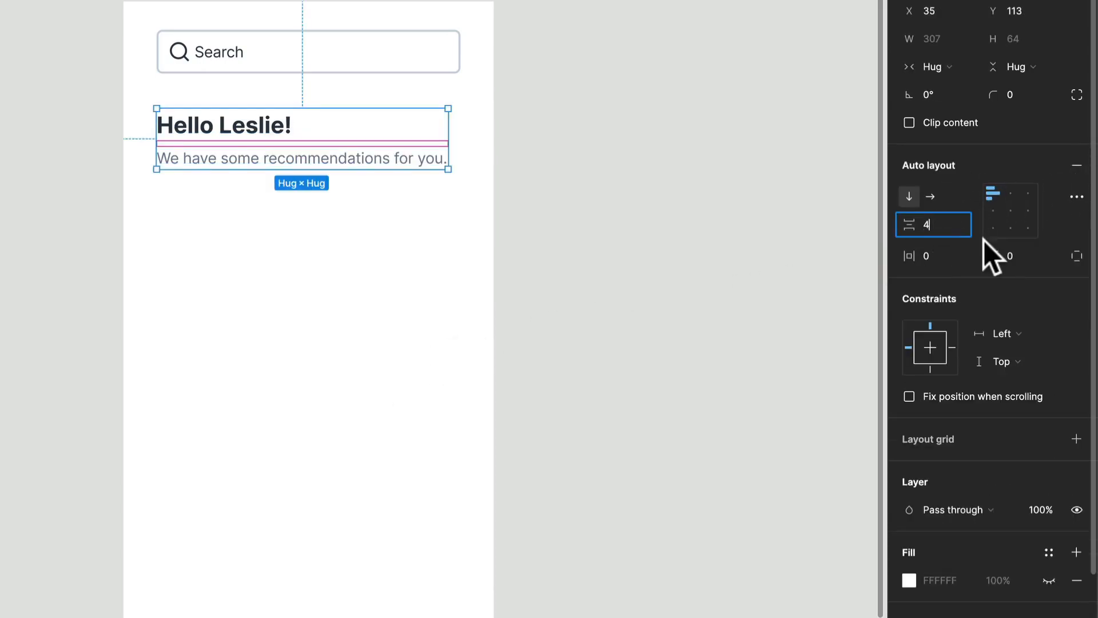
key("Return")
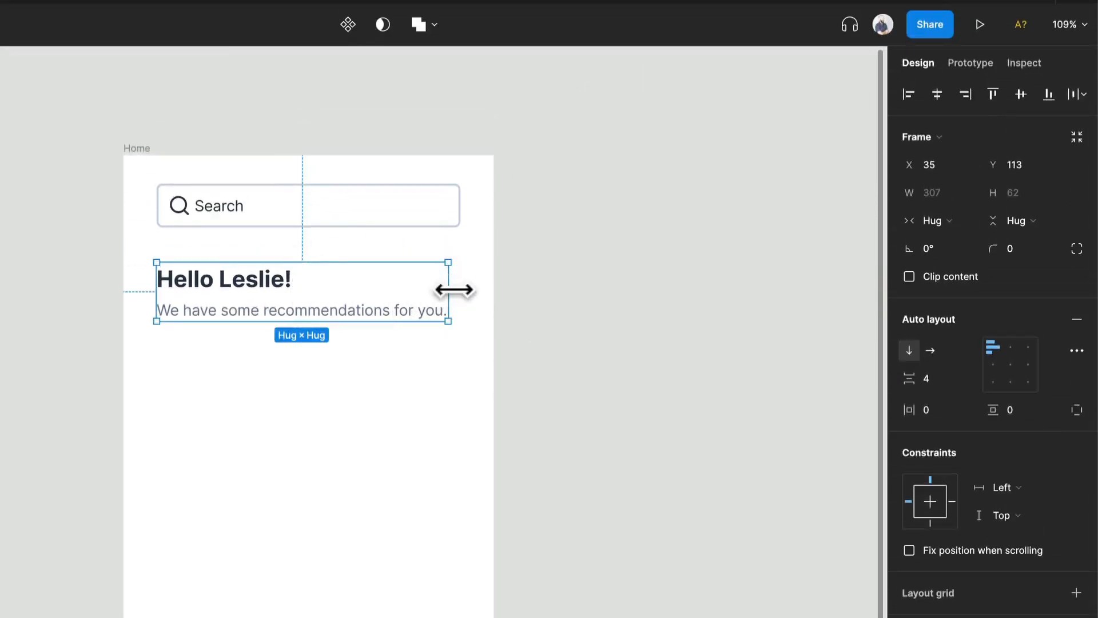
left_click_drag(454, 290, 465, 294)
- Wrap the search field and the greeting frame in one outer frame and add auto layout to it
left_click(379, 399)
left_click_drag(368, 380, 251, 223)
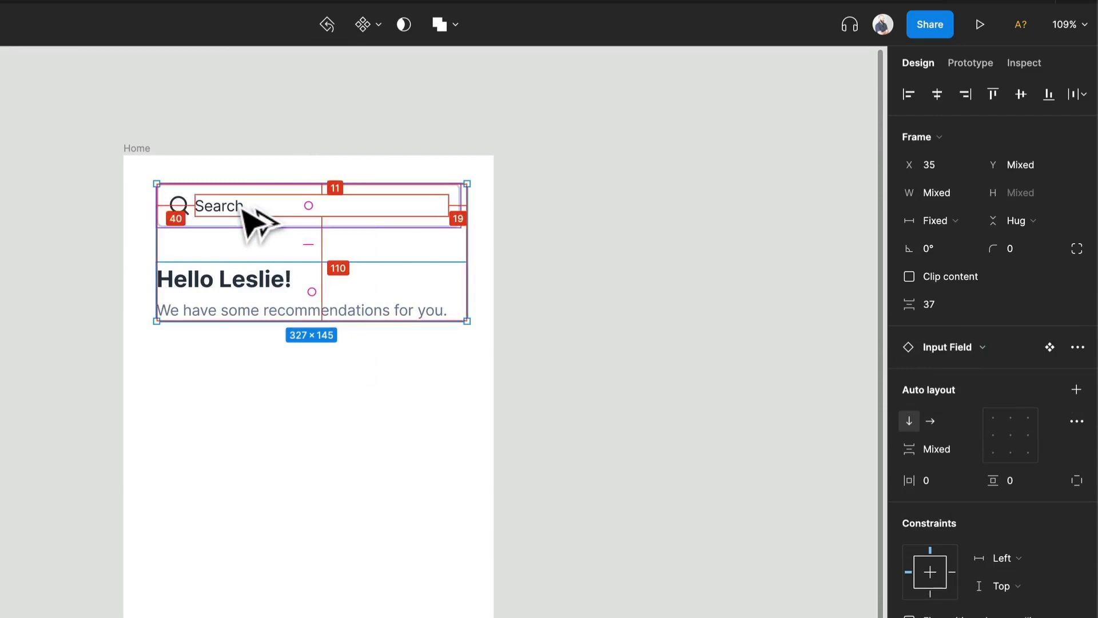
key("ctrl+alt+g")
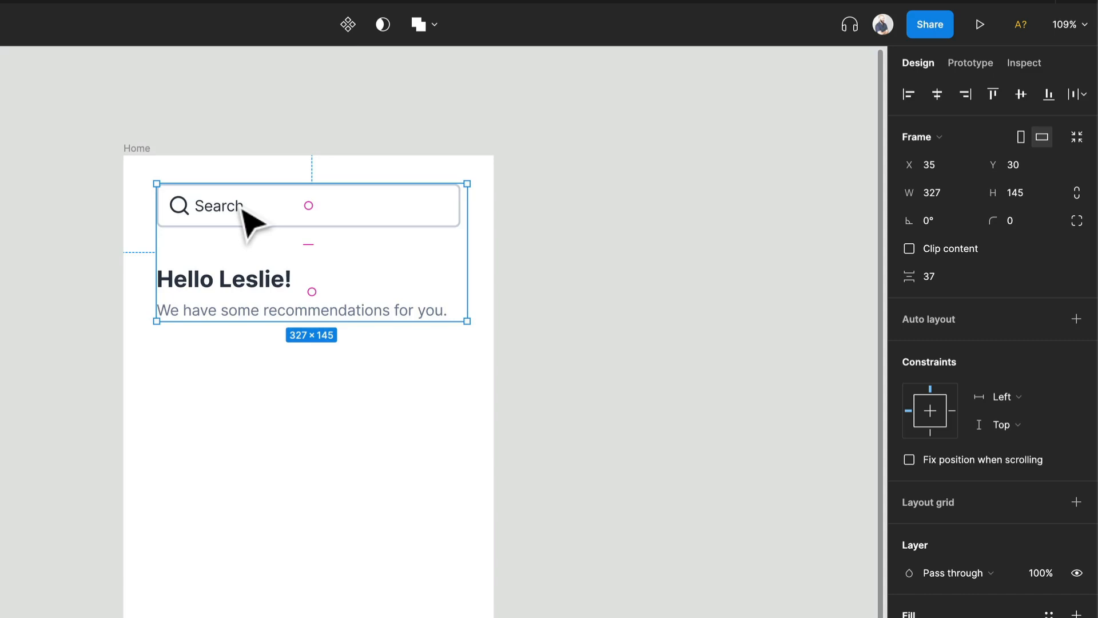
left_click(1067, 314)
- Try an item spacing of 40 in the outer frame's auto layout and settle on 32
left_click(938, 376)
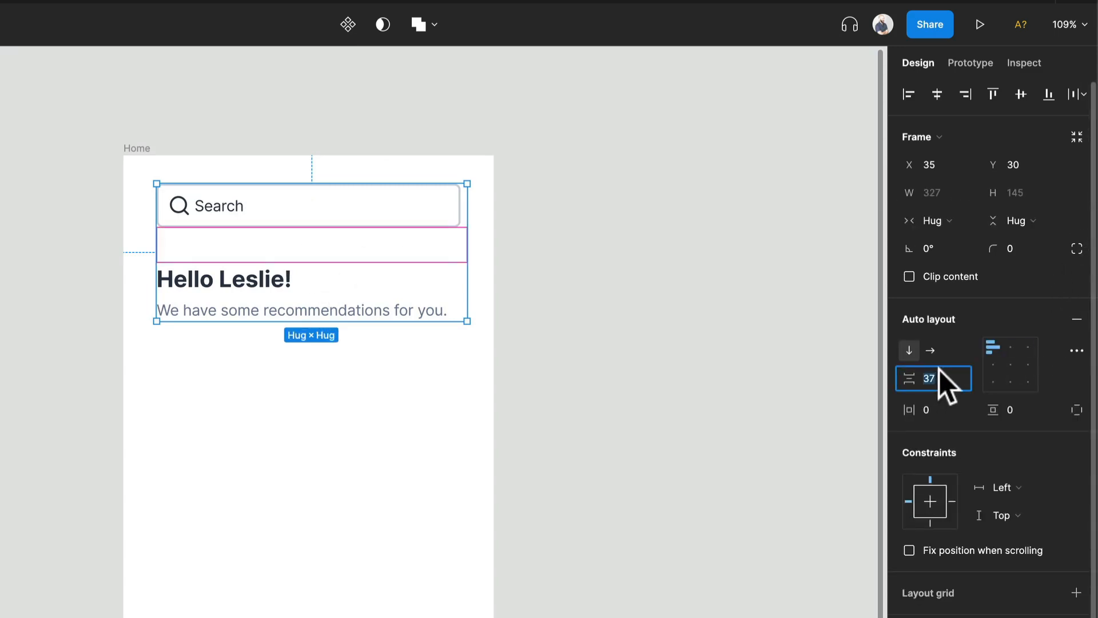
type("40")
key("Return")
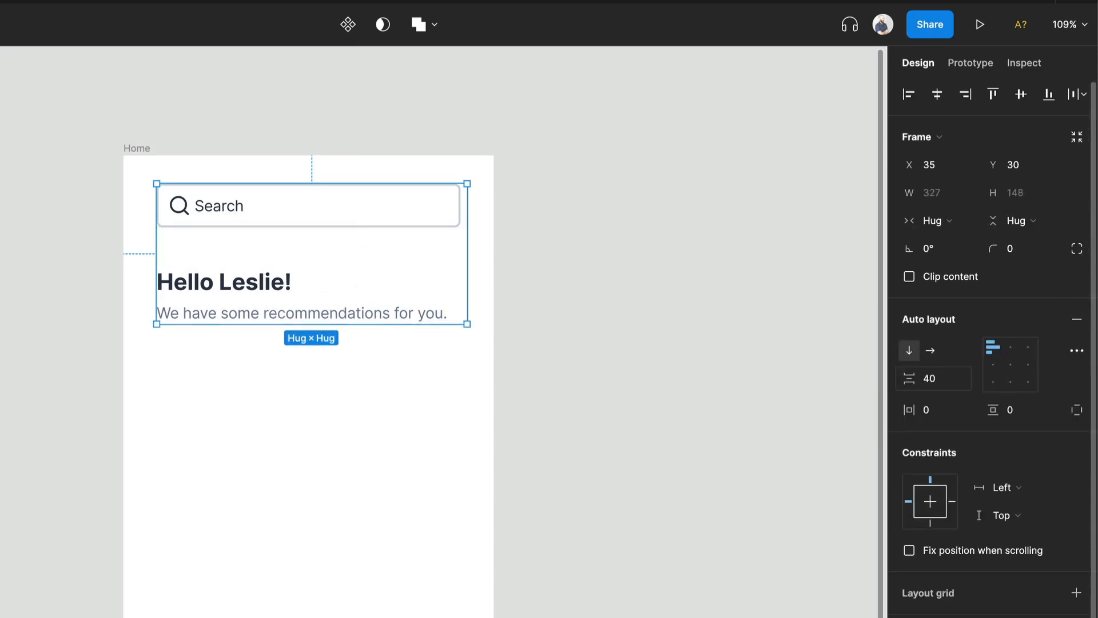
left_click(935, 383)
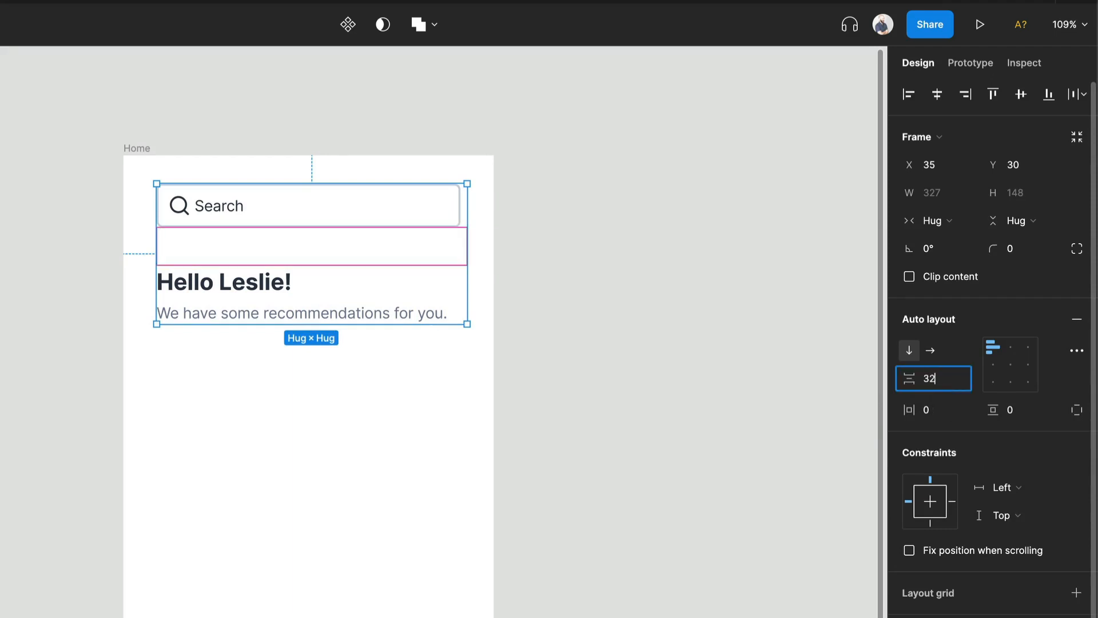
type("32")
key("Return")
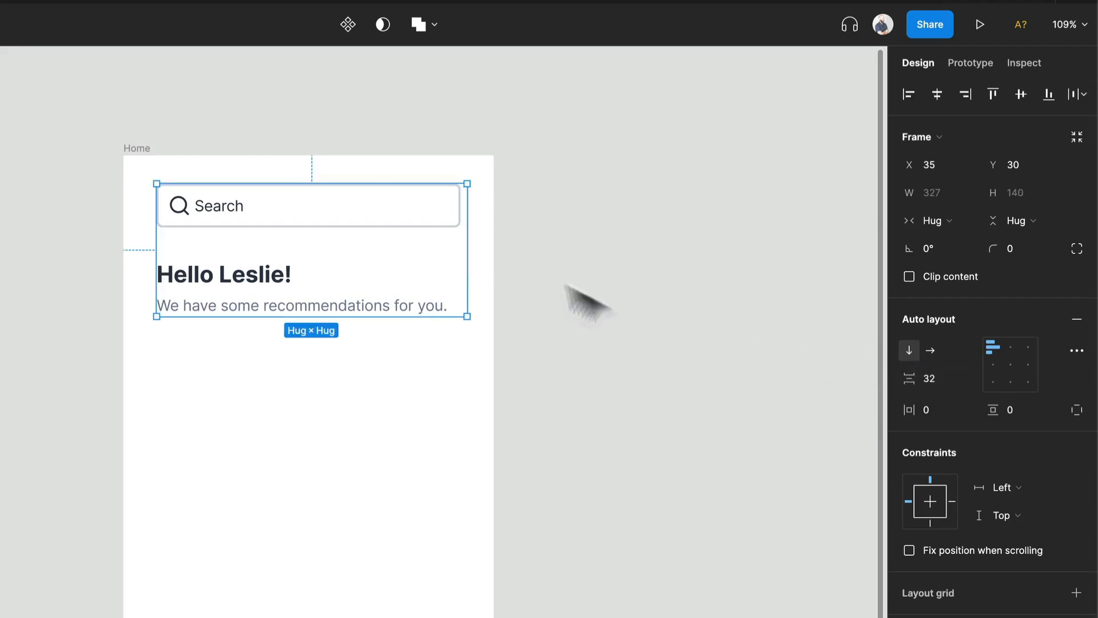
- Stretch the outer frame to the Home screen's side and top edges, 390 wide, and set its height to Hug contents
left_click_drag(473, 217, 495, 222)
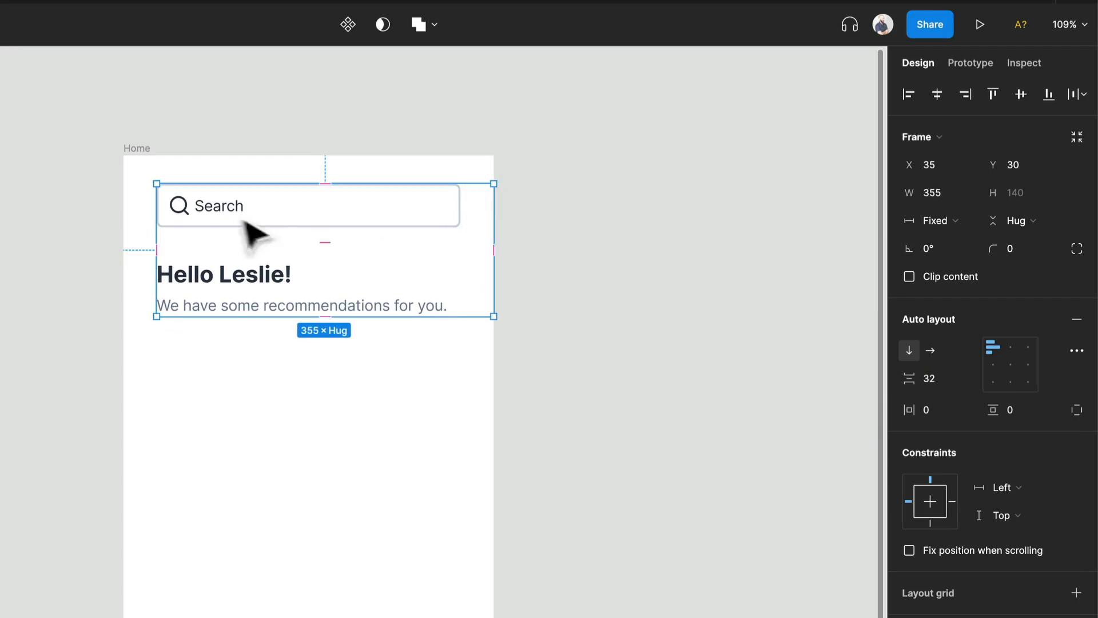
left_click_drag(152, 234, 121, 232)
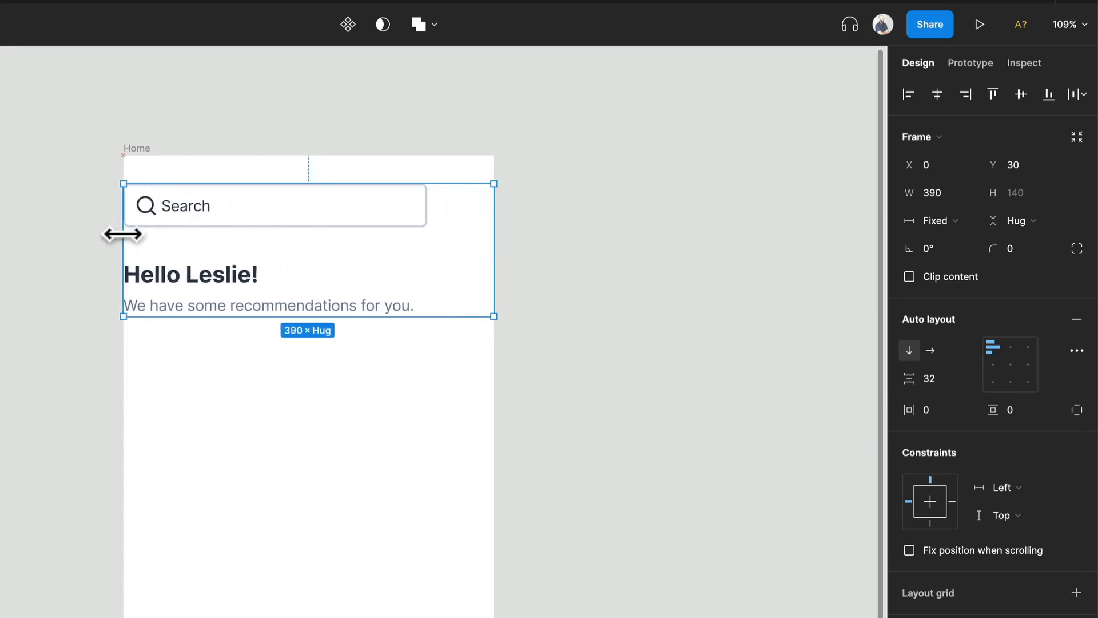
left_click_drag(198, 183, 205, 154)
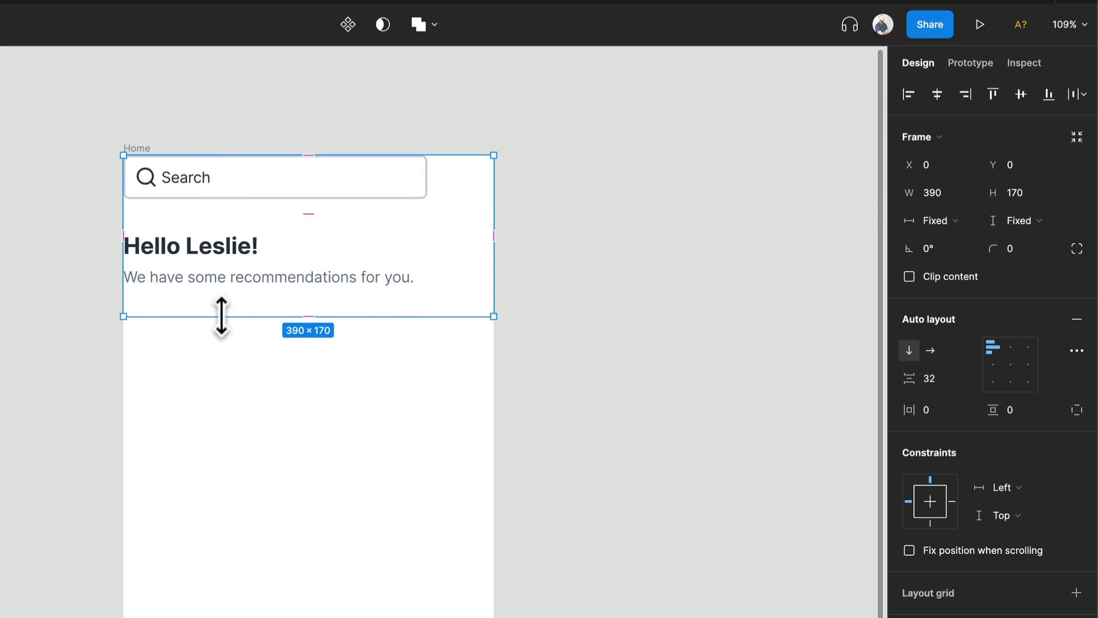
left_click(998, 220)
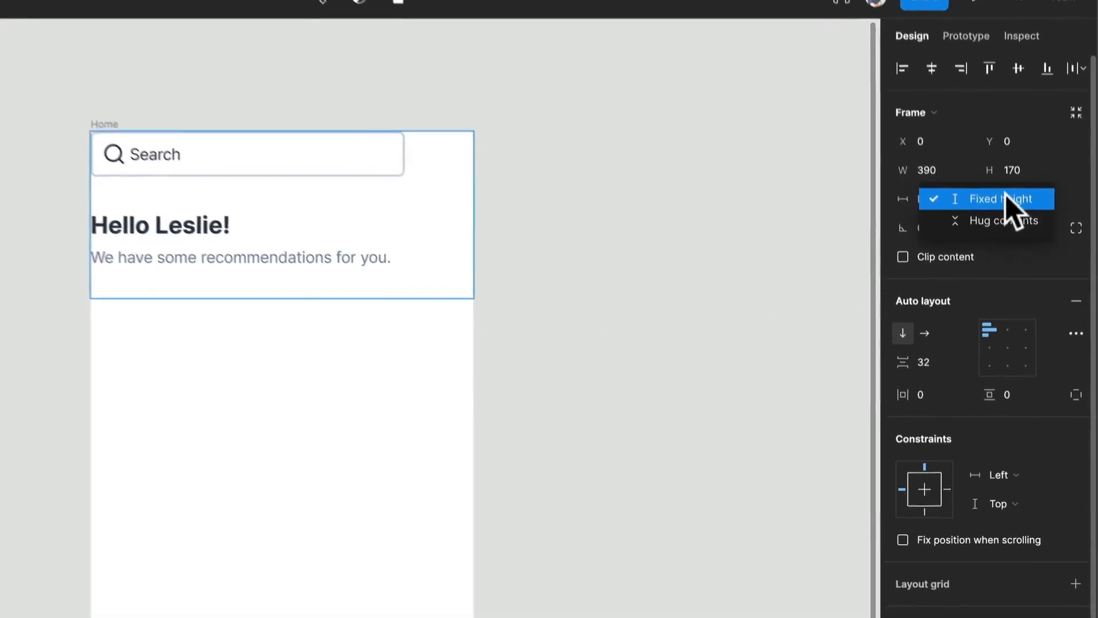
left_click(1002, 221)
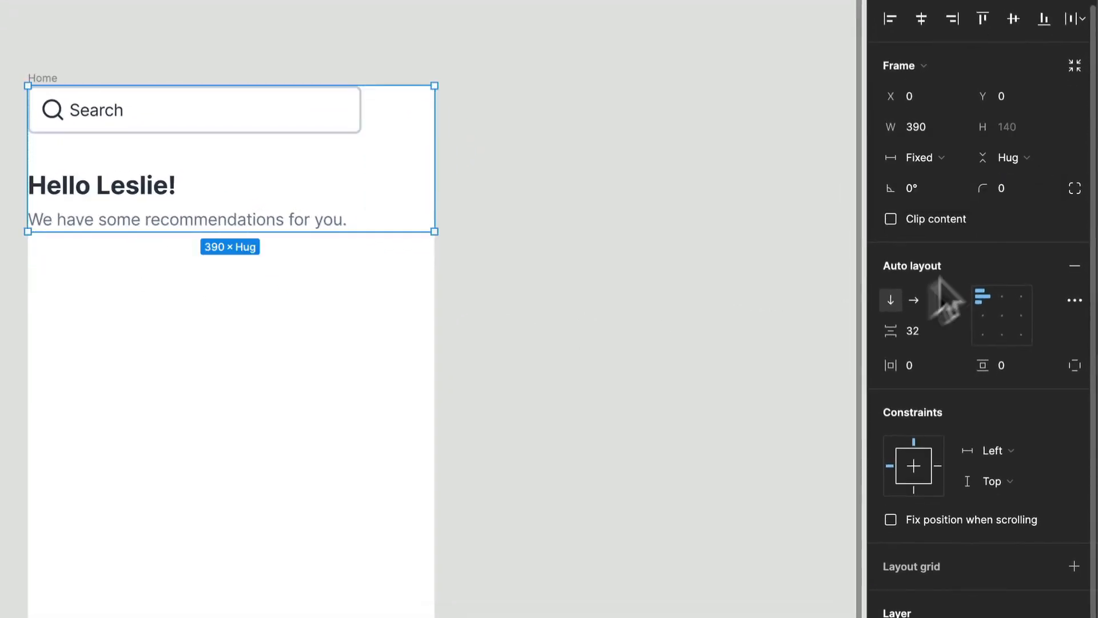
- Set the outer frame's horizontal padding to 24 and its top padding to 56
left_click(924, 369)
type("24")
key("Return")
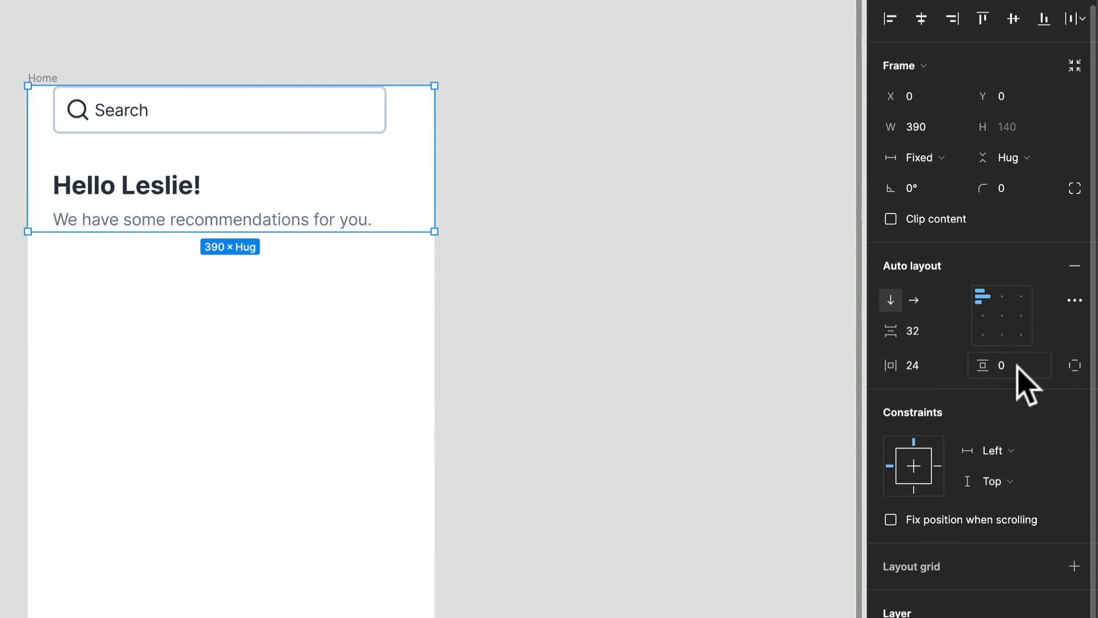
left_click(1075, 365)
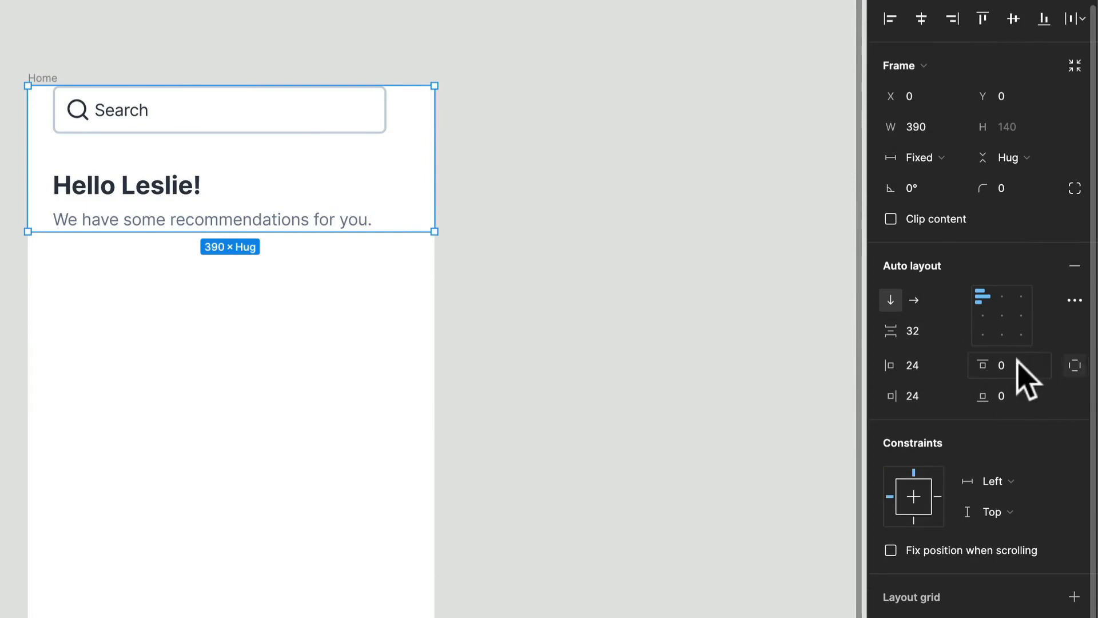
type("56")
key("Return")
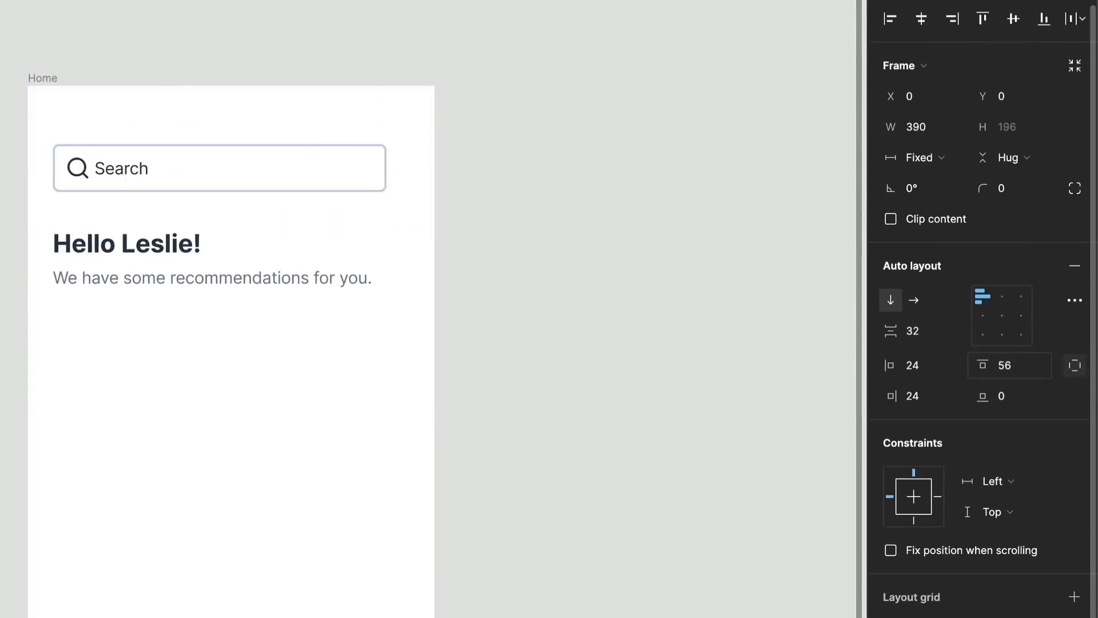
- Set the width of both the search field and the greeting frame to Fill container
left_click(359, 184)
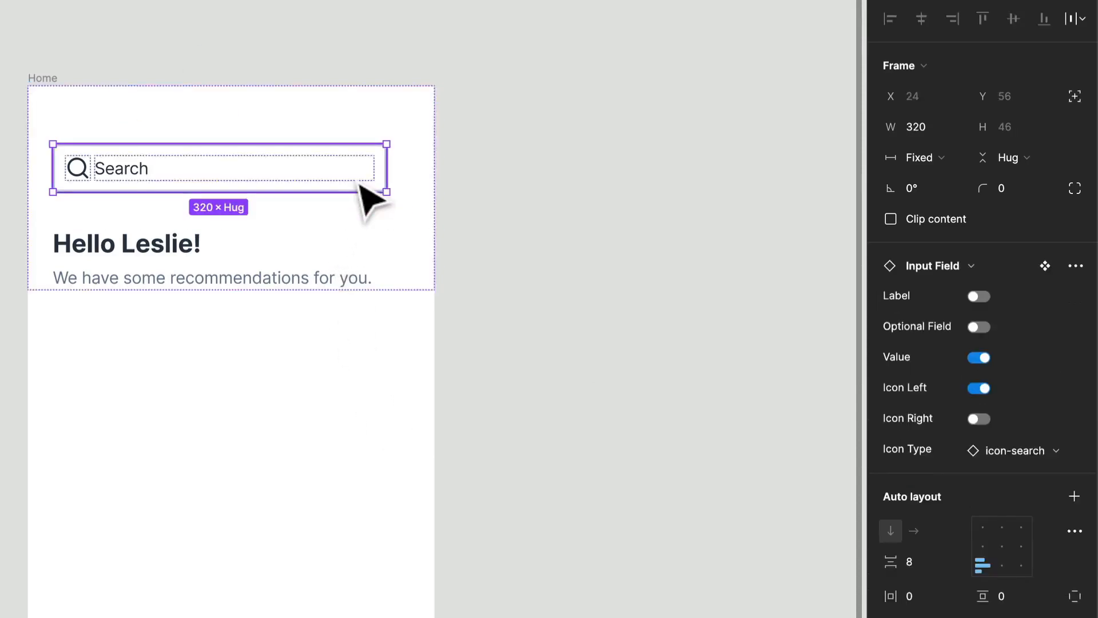
key("ctrl+a")
left_click(932, 157)
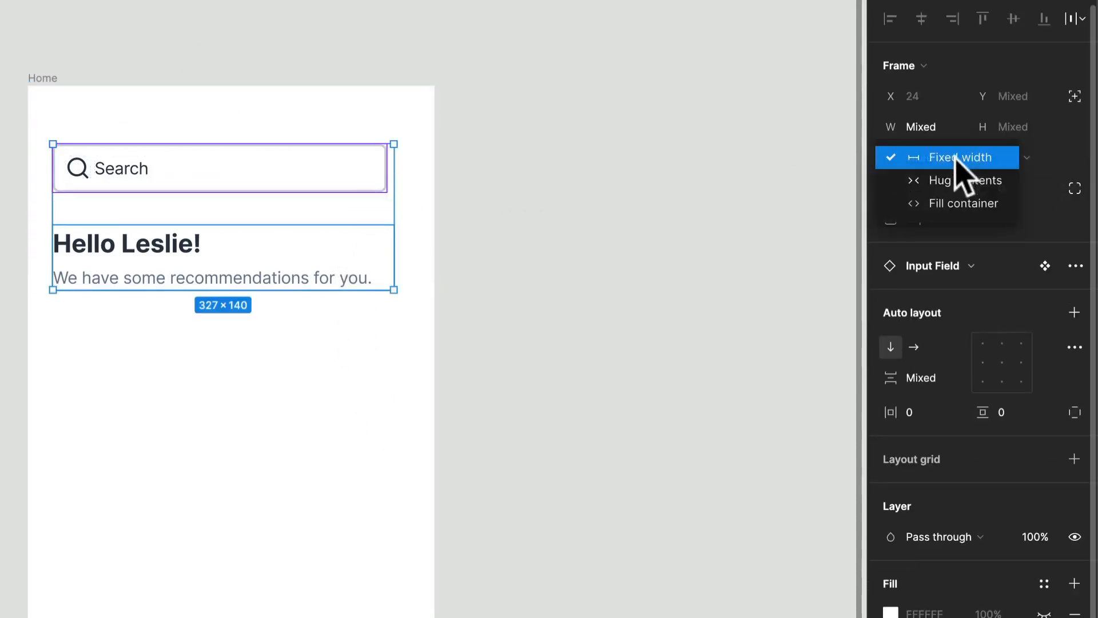
left_click(946, 207)
- Set the greeting and recommendations texts to fill their container's width, and test resizing the outer frame from its side edge
double_click(284, 272)
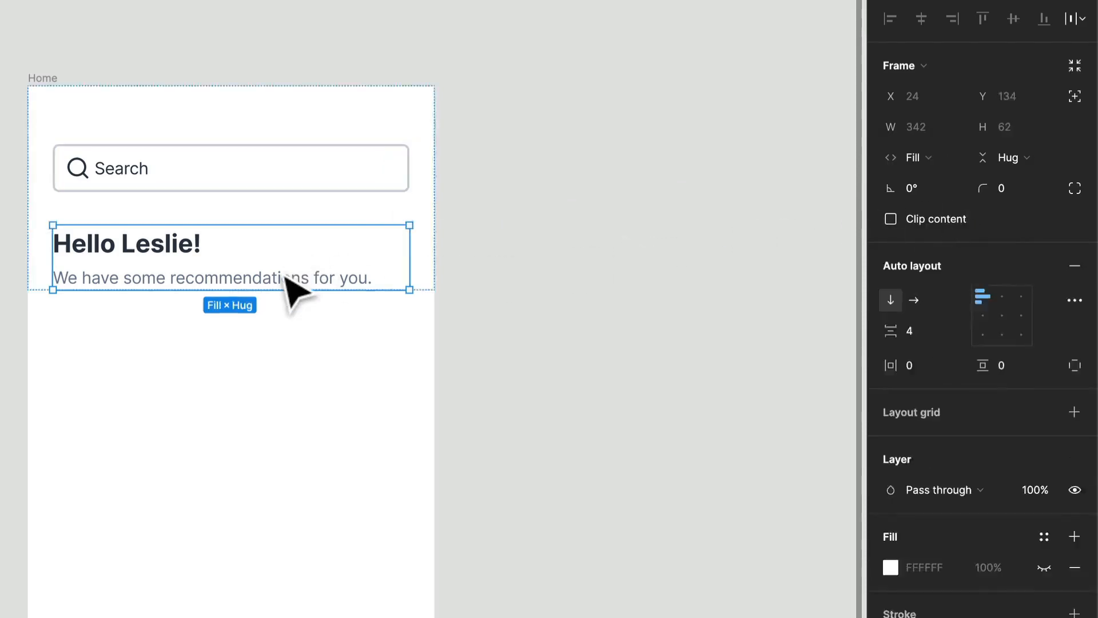
key("ctrl+a")
left_click(918, 132)
left_click(925, 151)
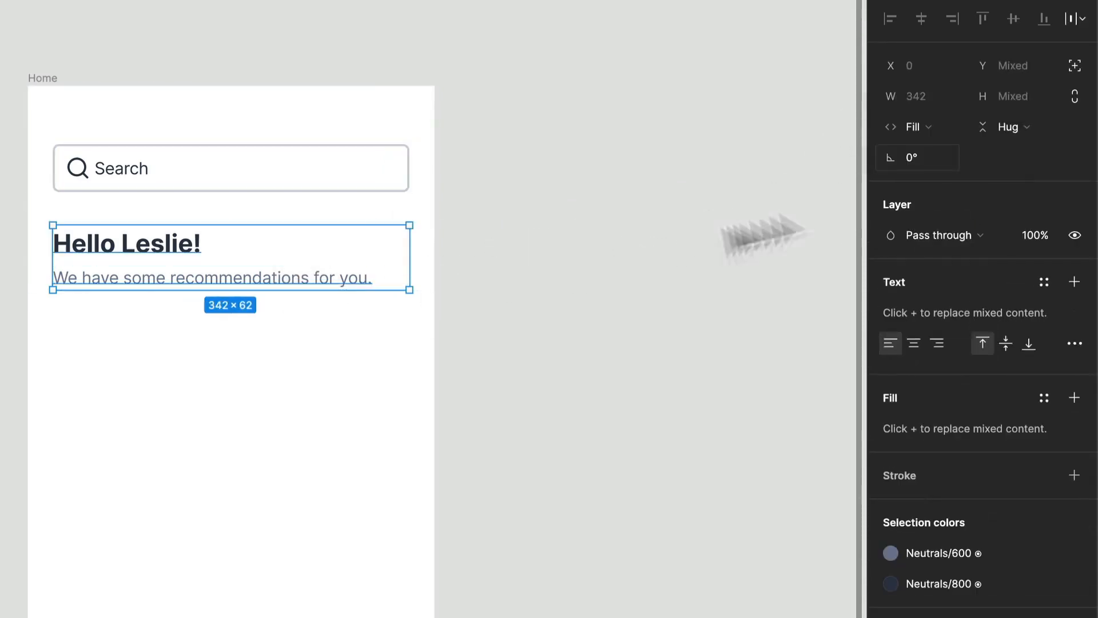
left_click(497, 310)
left_click(430, 259)
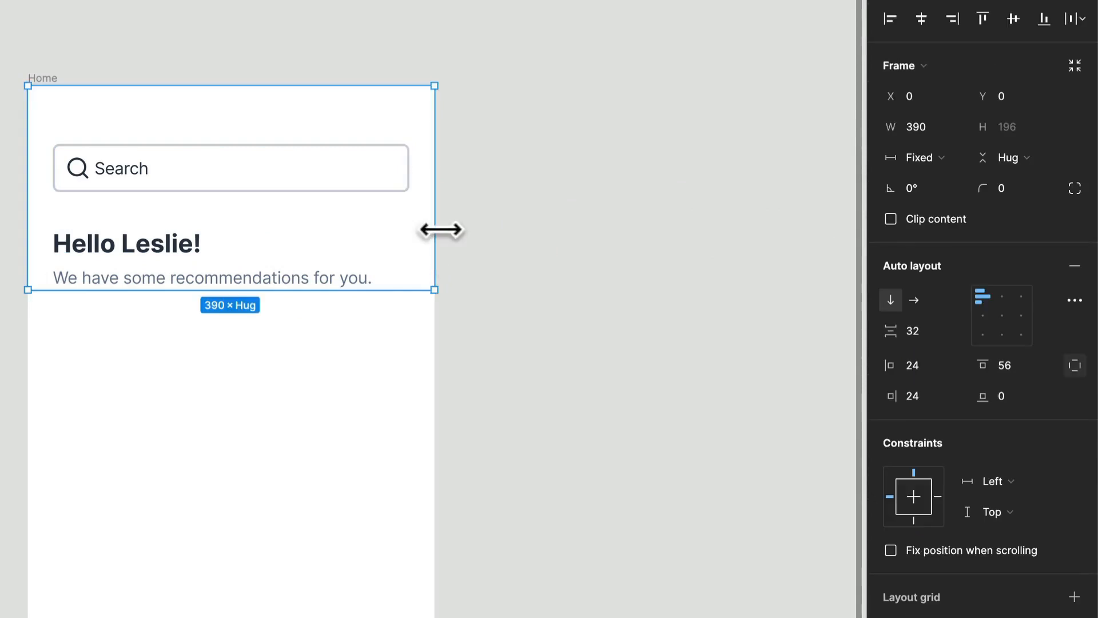
mouse_move(435, 228)
left_mouse_down()
mouse_move(265, 228)
mouse_move(435, 245)
left_mouse_up()
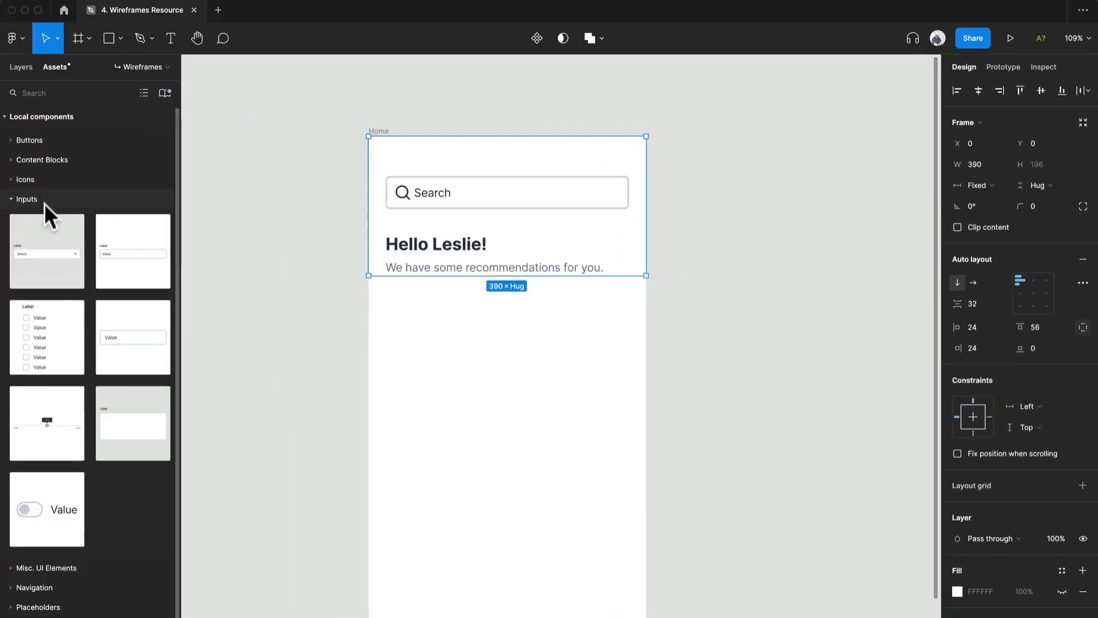
- Place a Card from the Content Blocks components below the recommendations line and turn off its Button 1, Button 2 and Buttons properties
left_click(26, 198)
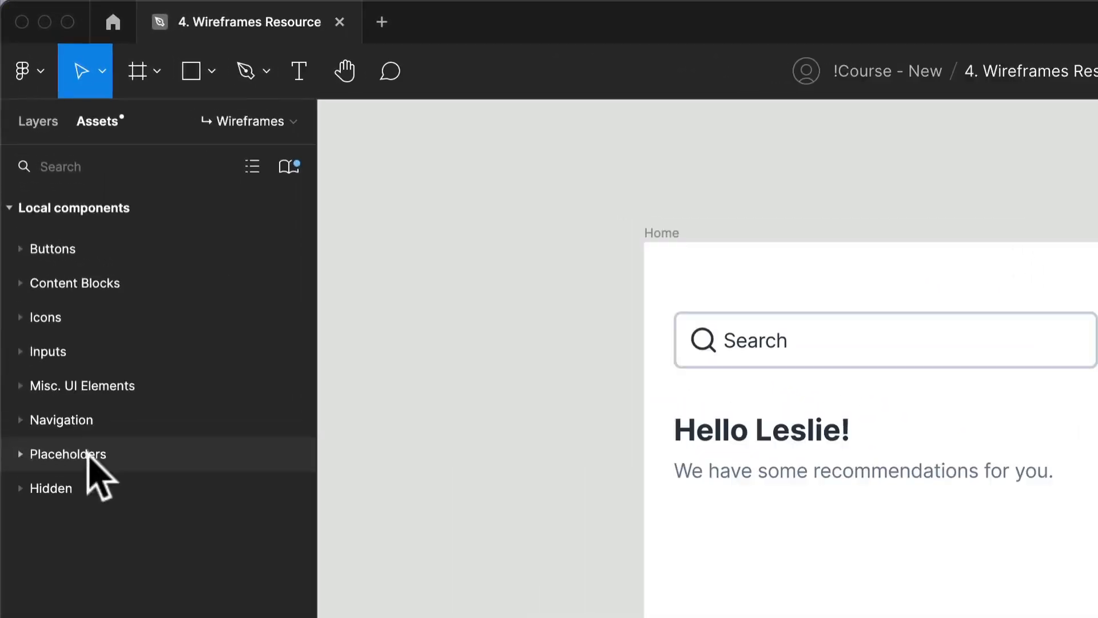
left_click(99, 287)
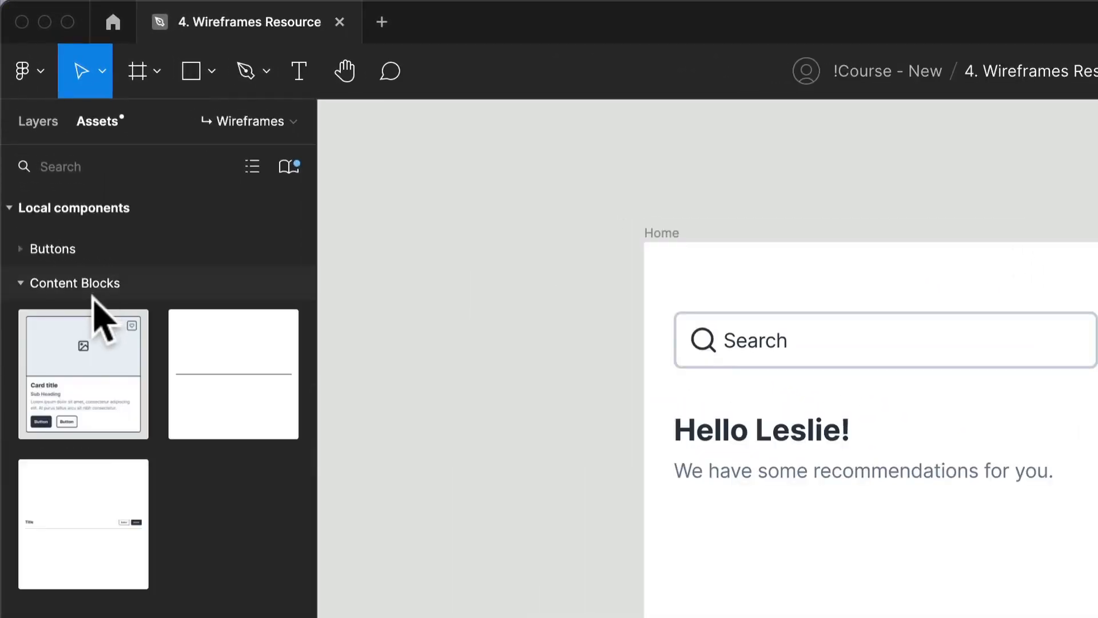
left_click_drag(80, 356, 786, 290)
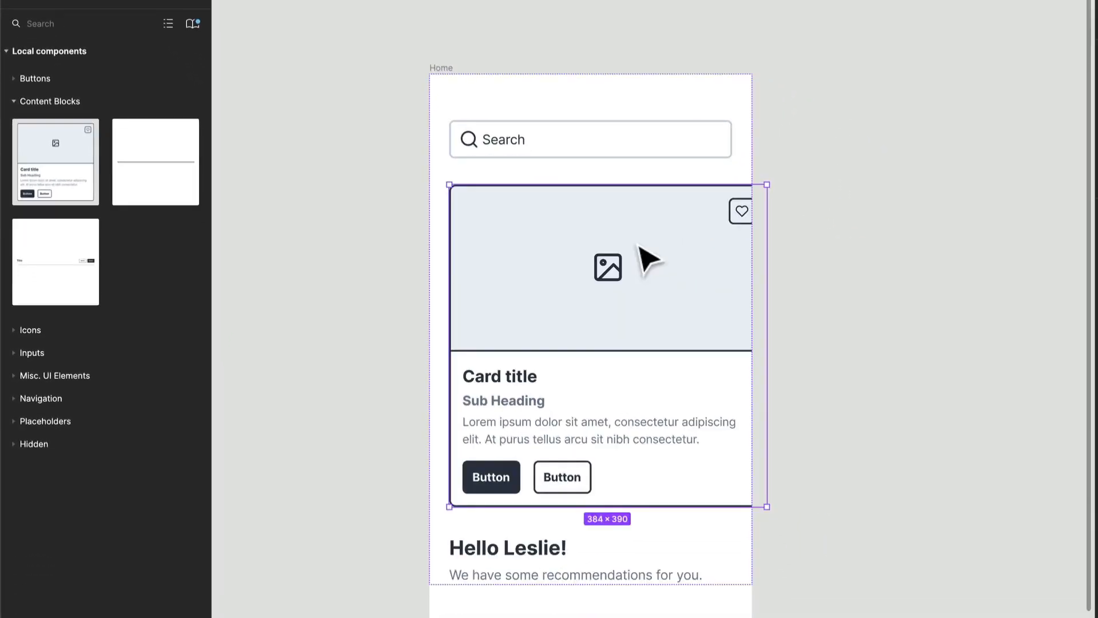
key("Down")
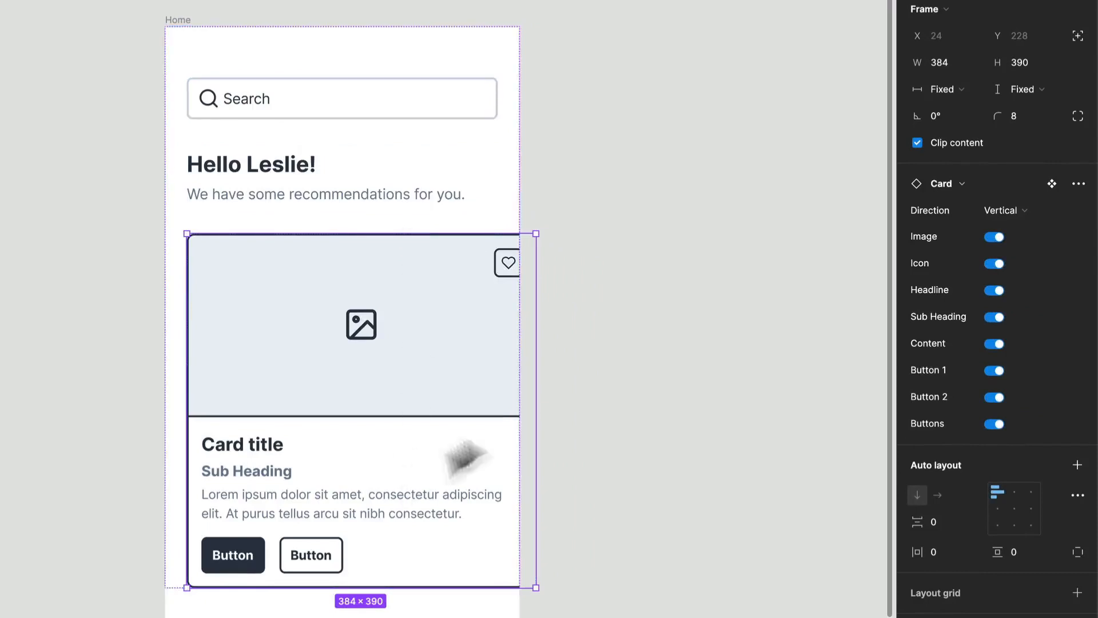
left_click(995, 423)
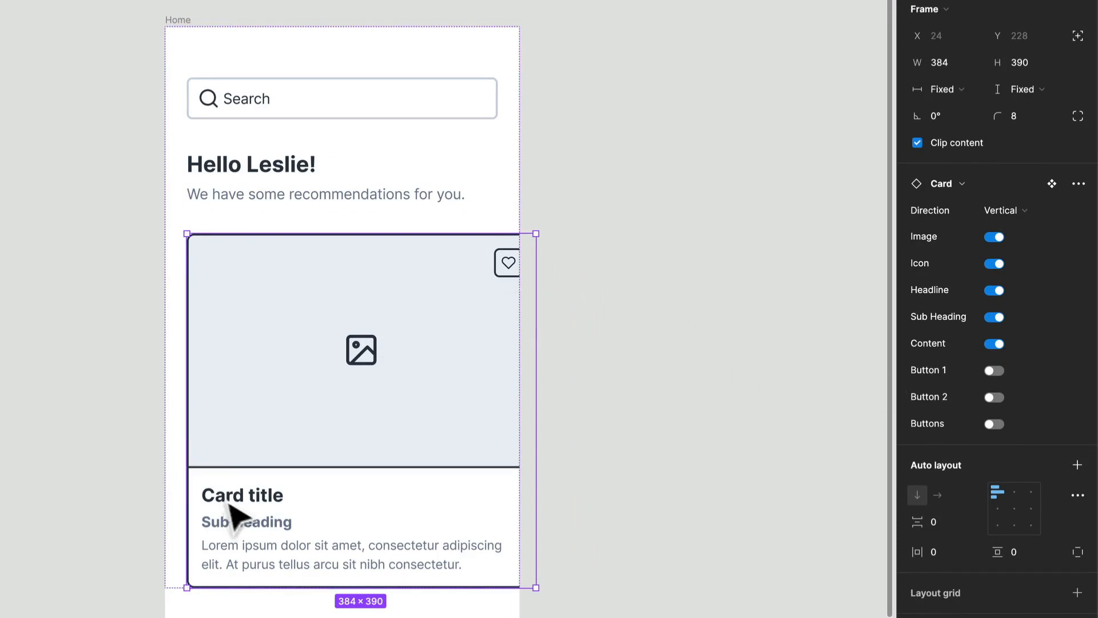
- Change the card's sub heading to $25.00 and its title to Product Name
double_click(252, 535)
double_click(247, 523)
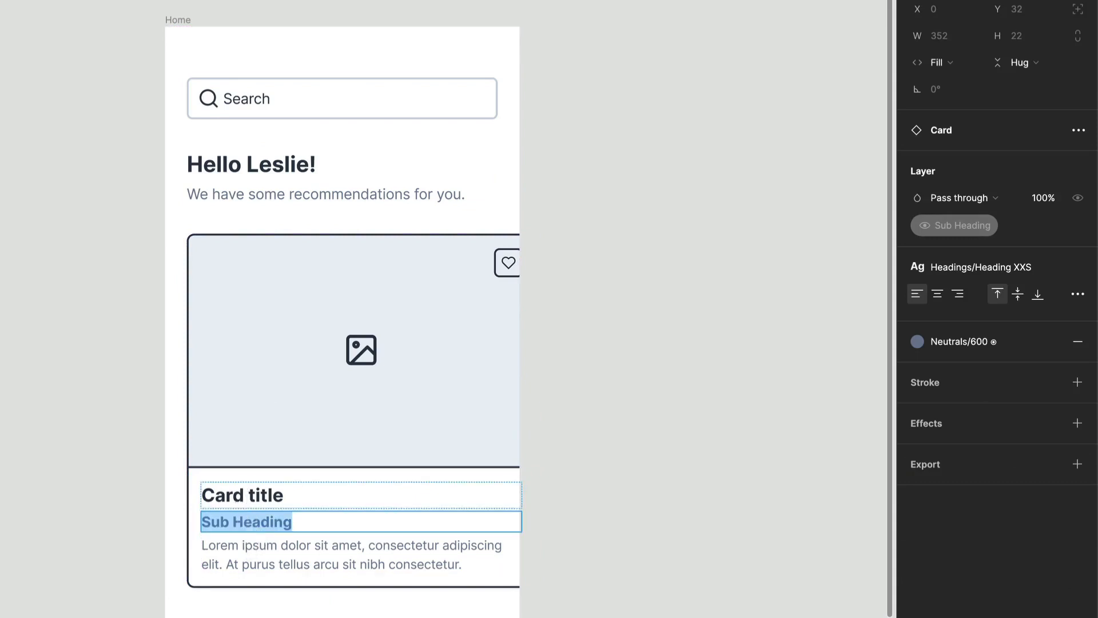
type("$25.00")
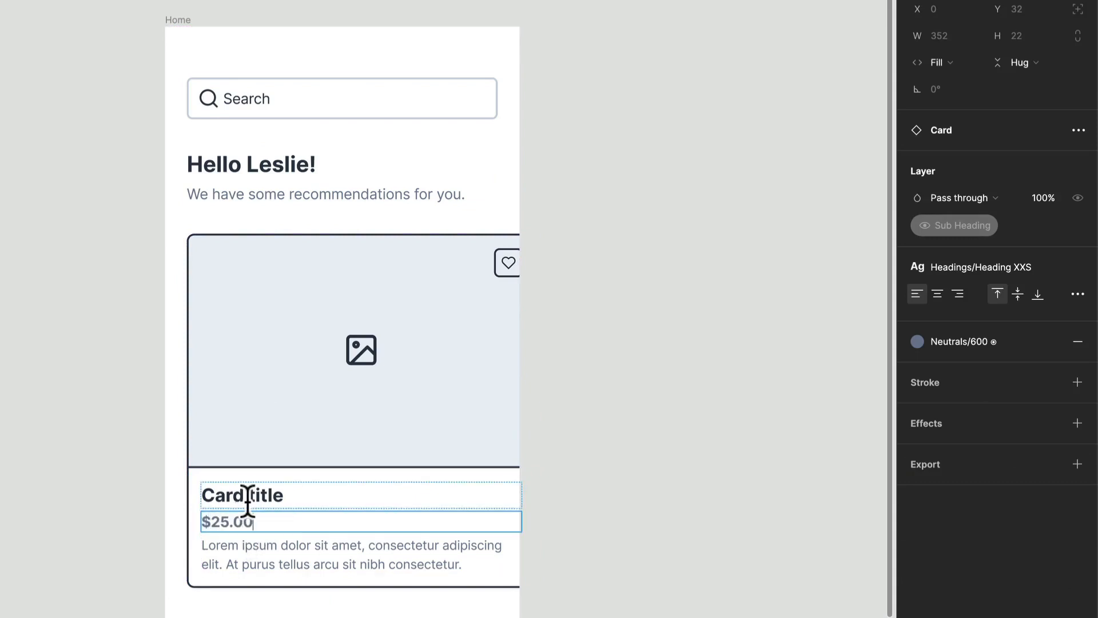
double_click(250, 495)
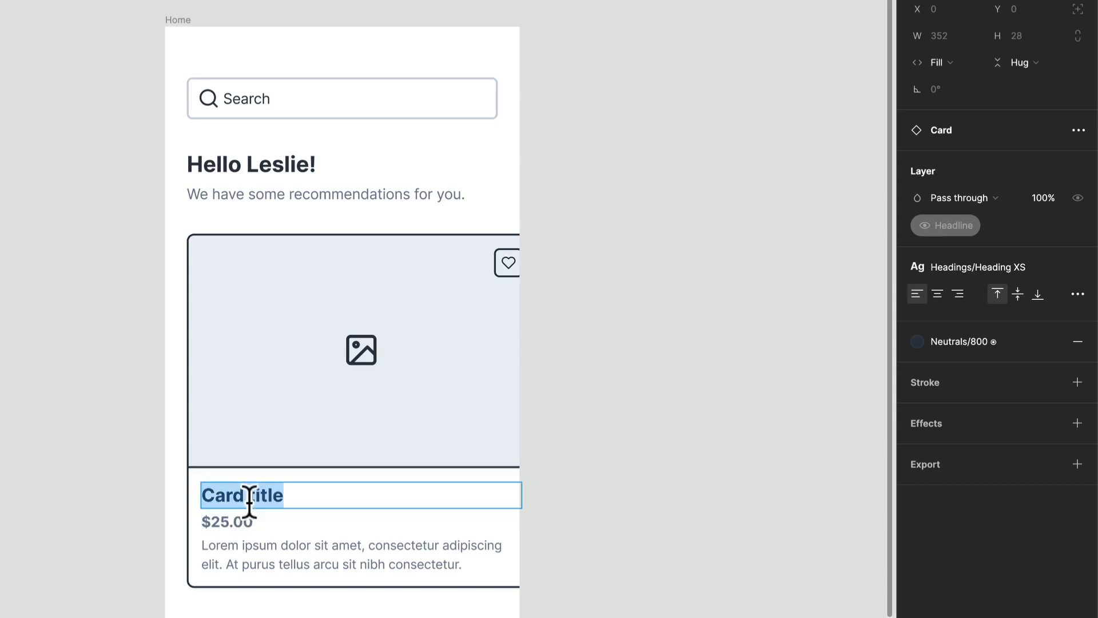
type("Product Name")
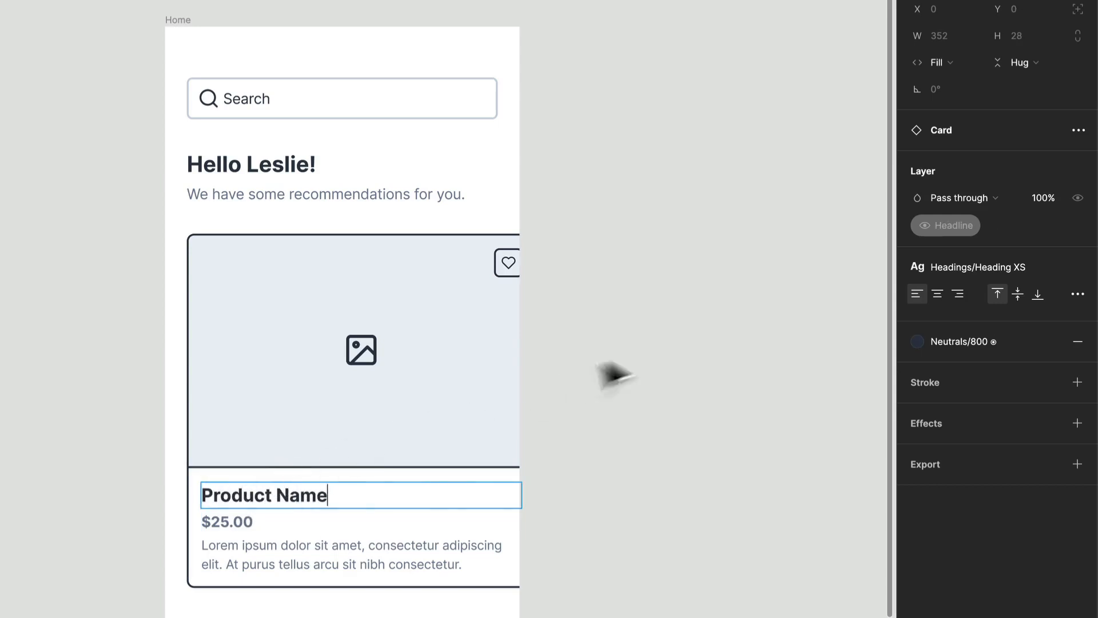
left_click(657, 351)
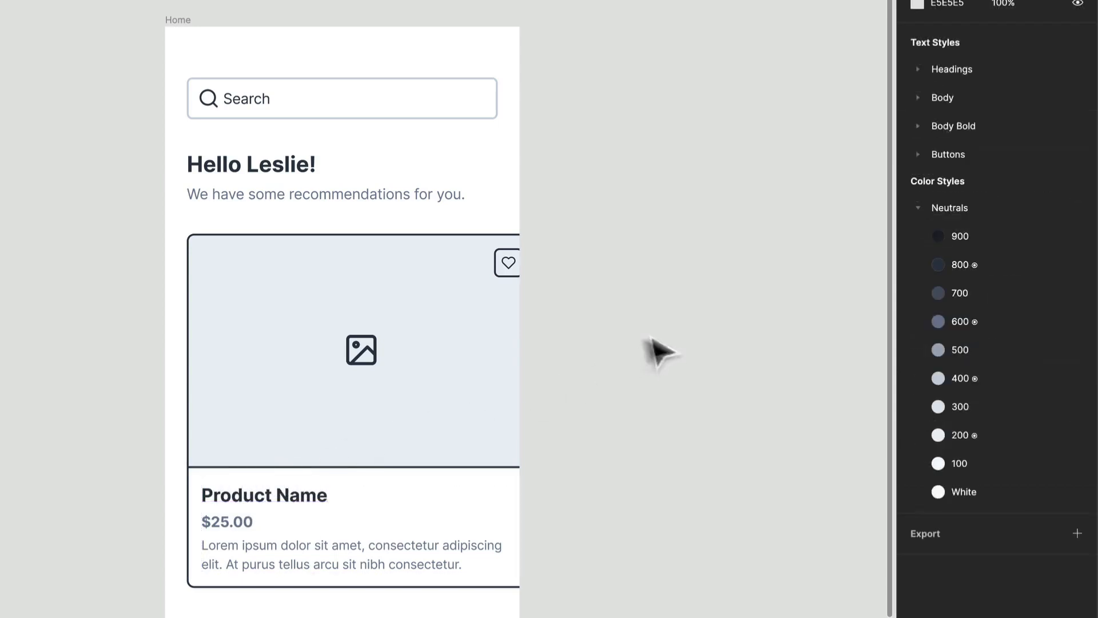
- Resize the product card to 291 wide by 292 high
left_click(503, 346)
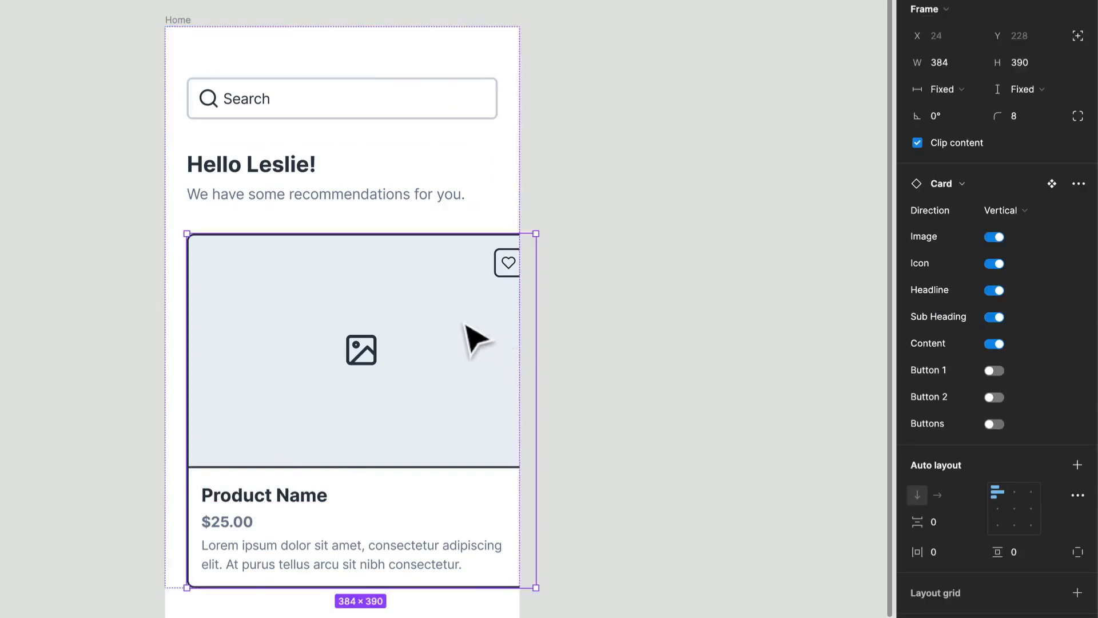
left_click_drag(413, 580, 423, 498)
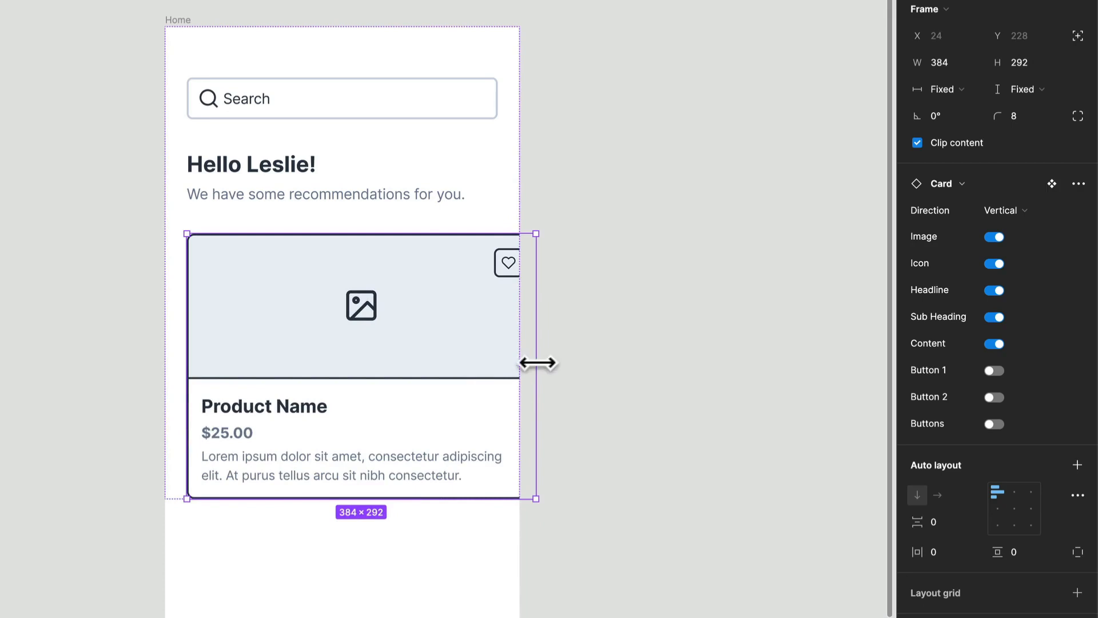
left_click_drag(537, 362, 451, 363)
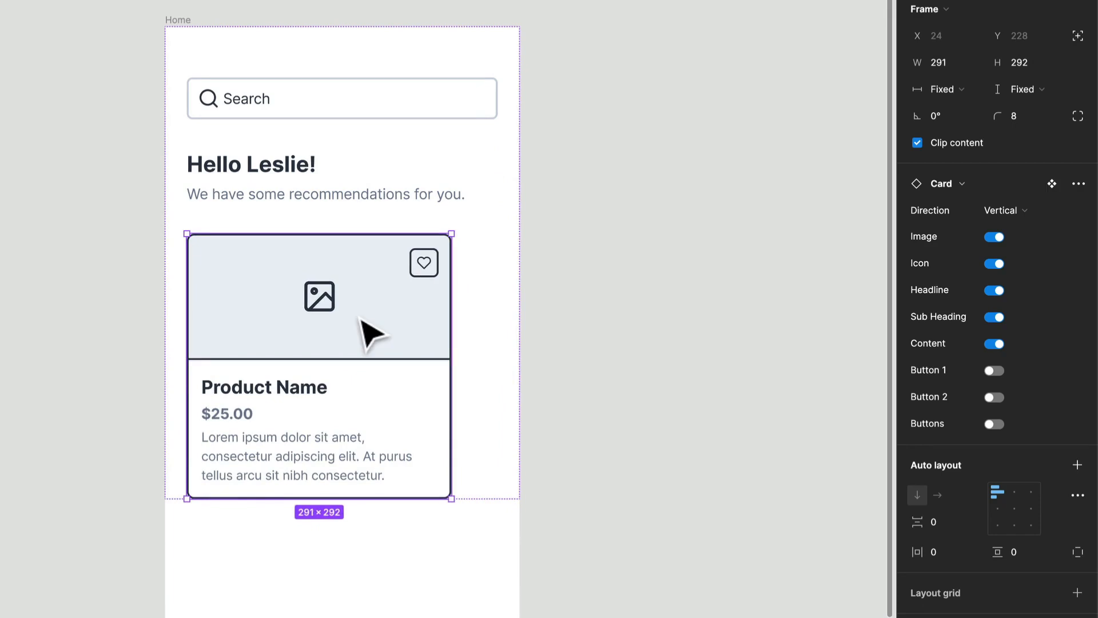
- Duplicate the product card and wrap both cards in an auto-layout frame with horizontal direction
key("ctrl+v")
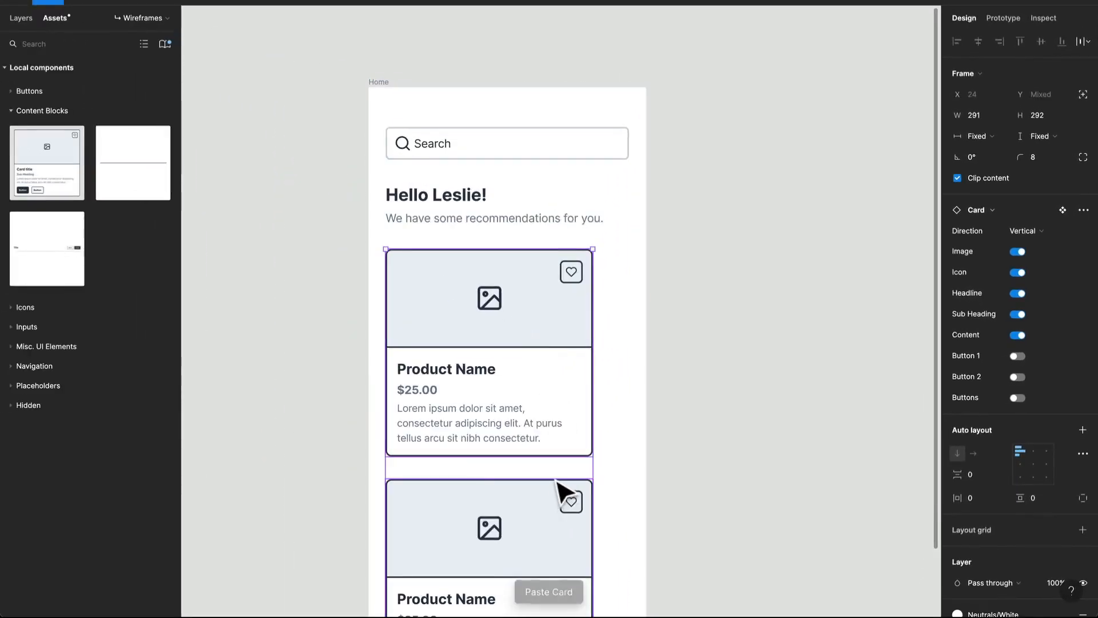
key("shift+a")
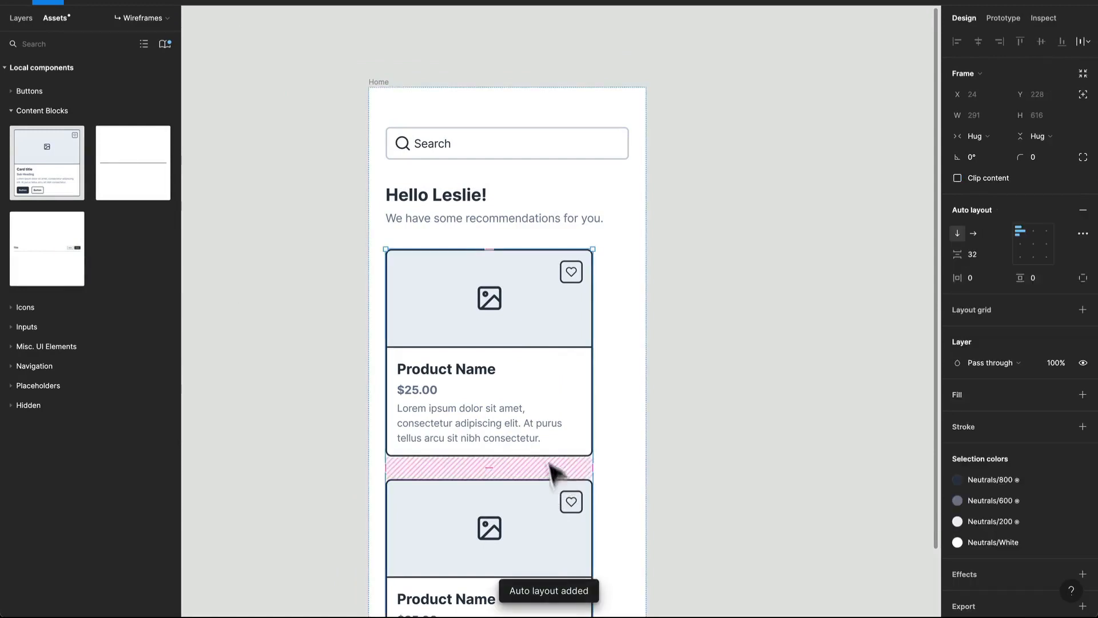
left_click(972, 233)
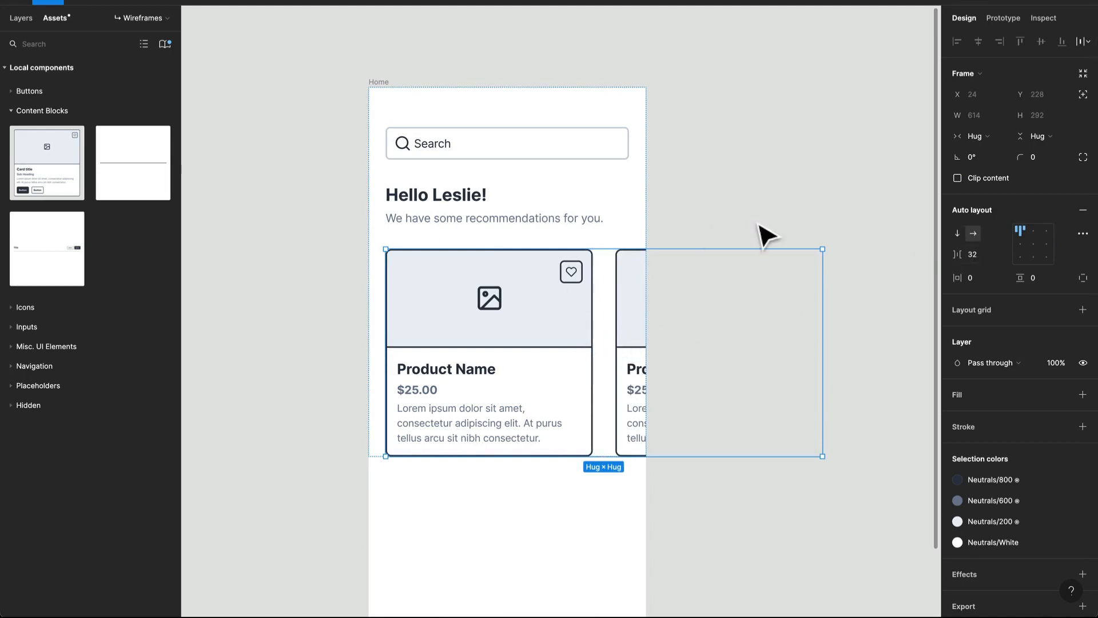
left_click(608, 286)
left_click(789, 199)
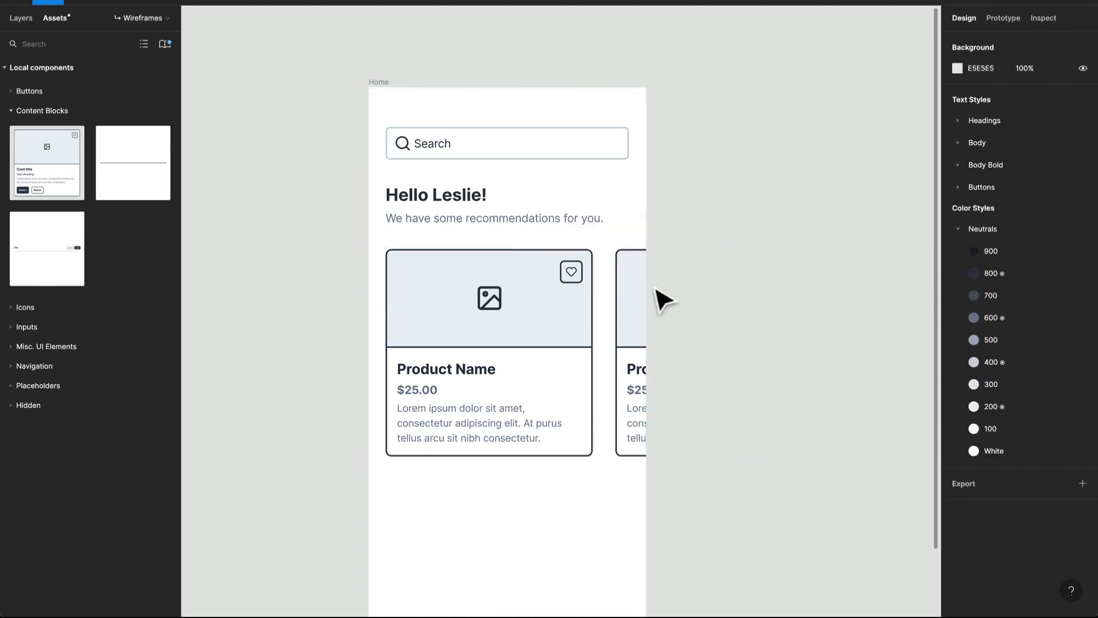
left_click(579, 324)
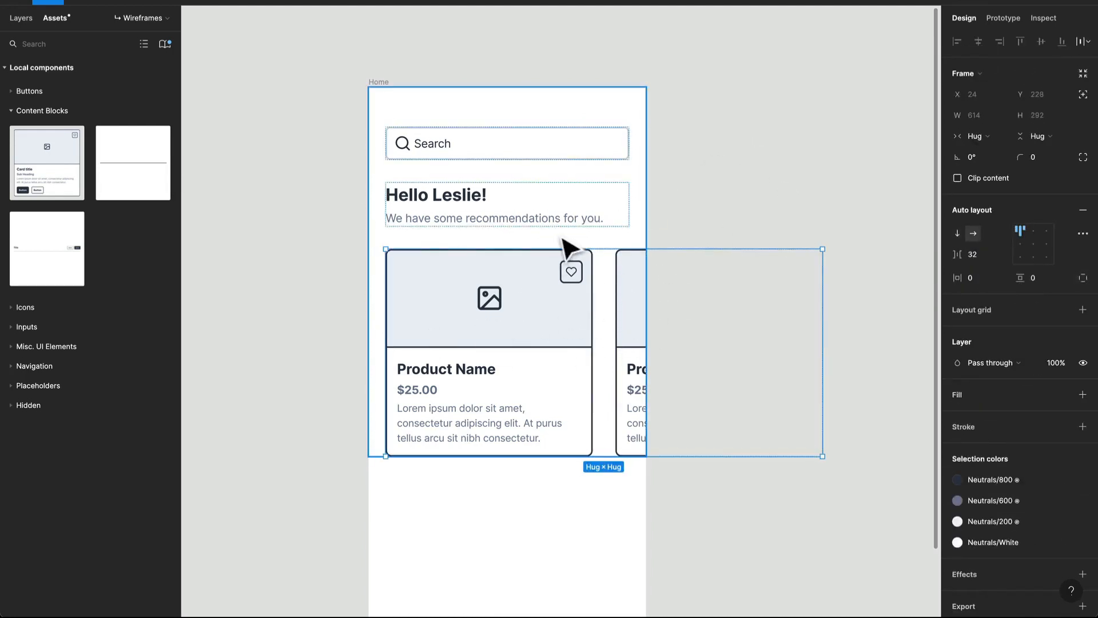
- Place a Title Bar component between the recommendations line and the card row, with its Divider off and Size set to Small
left_click_drag(36, 256, 436, 248)
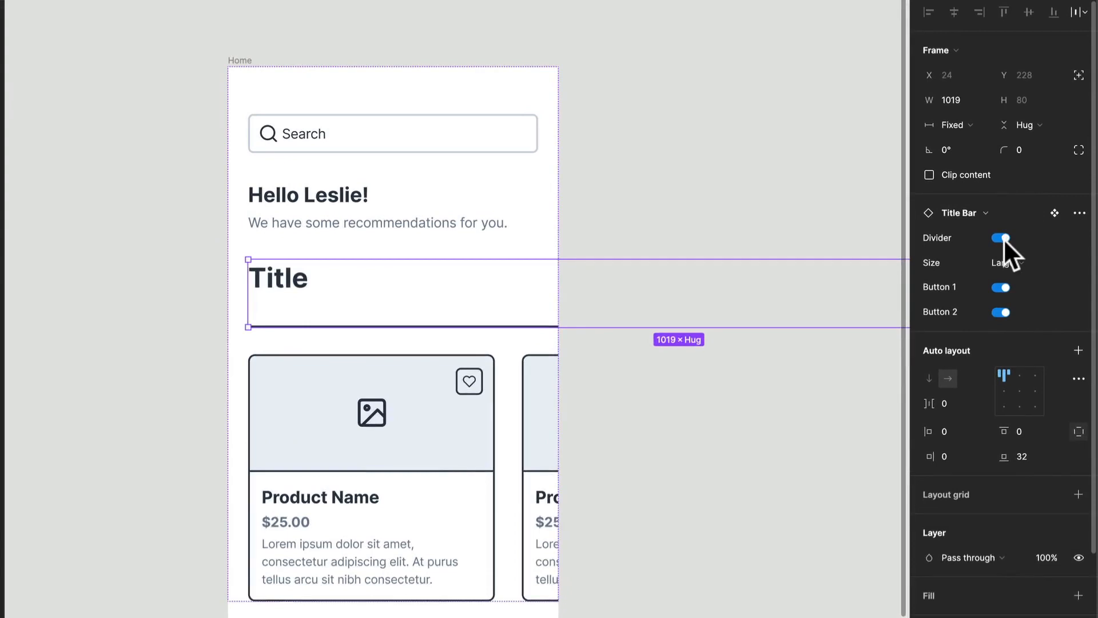
left_click(1002, 237)
left_click(1000, 265)
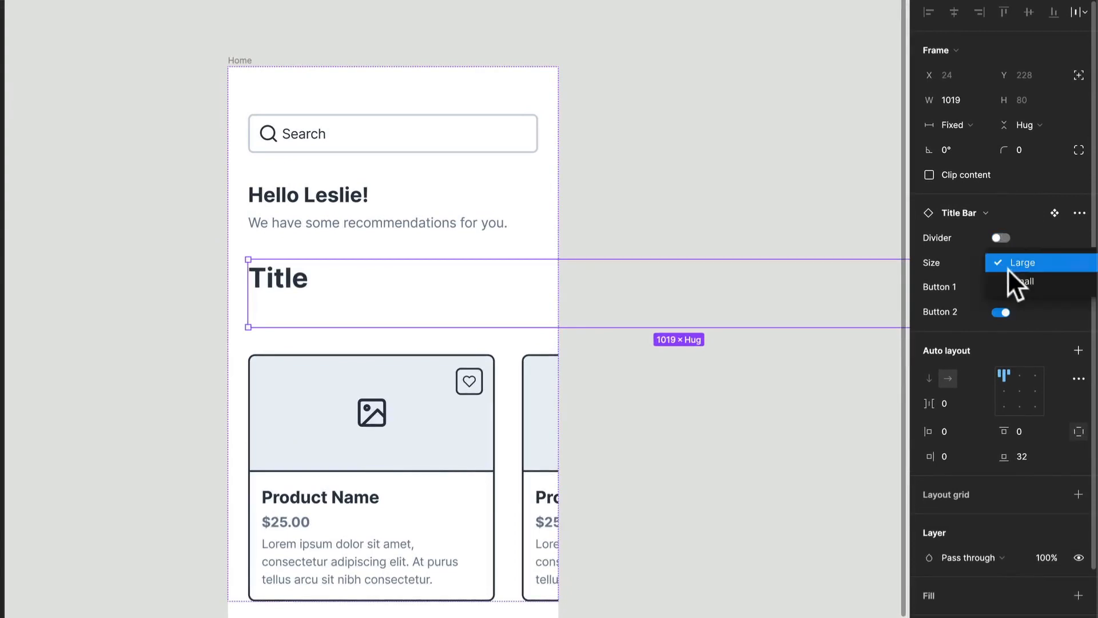
left_click(1012, 279)
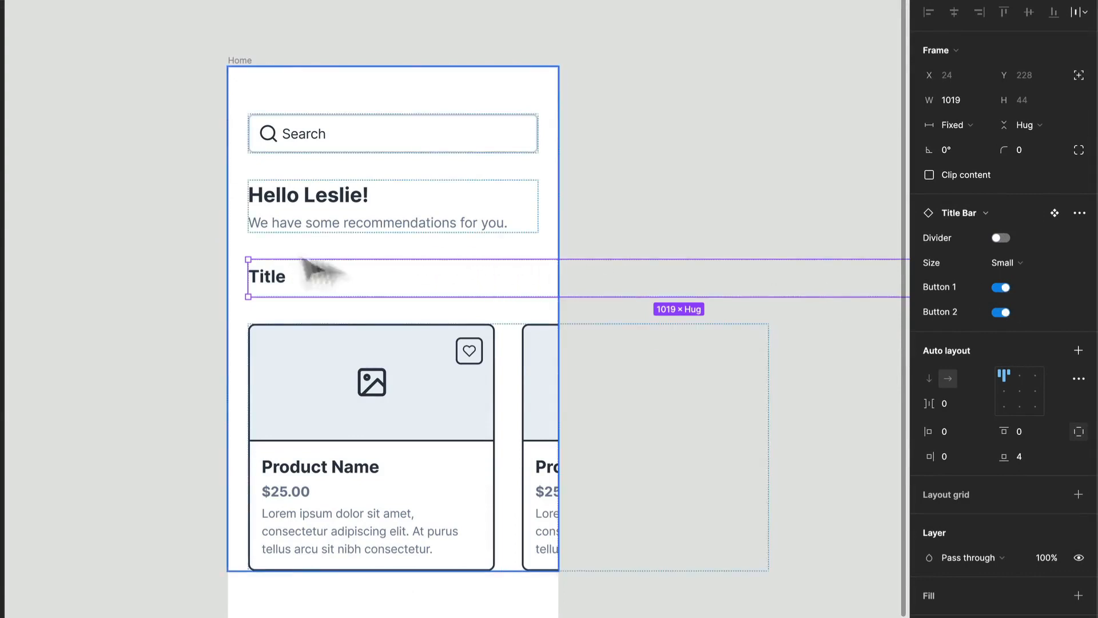
- Set the title bar's width to Fill container and turn off its Button 2 property
left_click(944, 123)
left_click(960, 160)
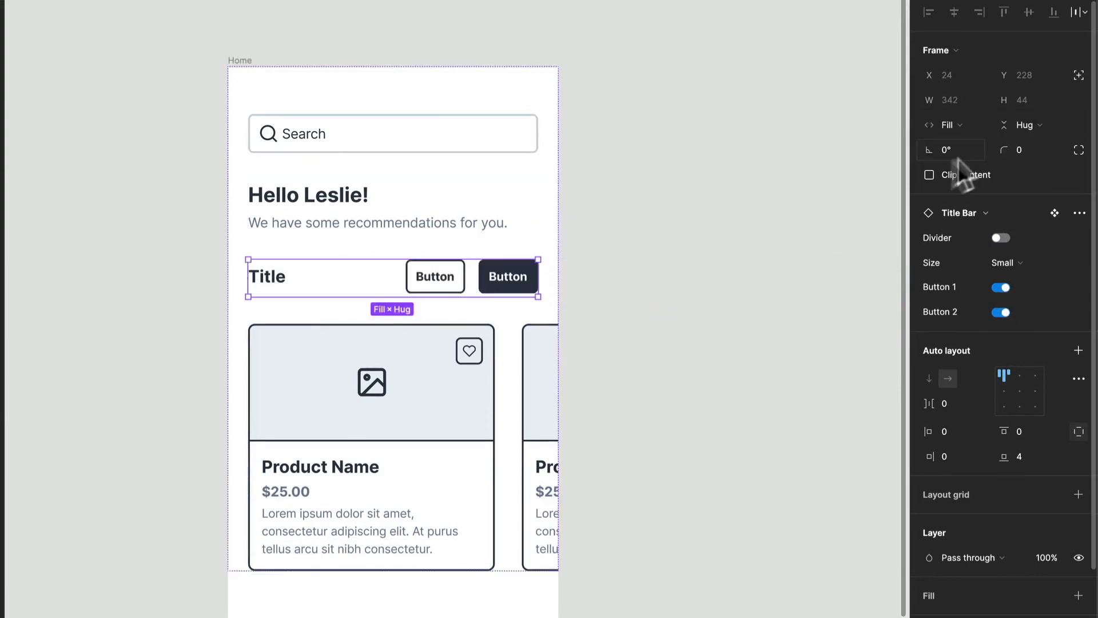
left_click(994, 311)
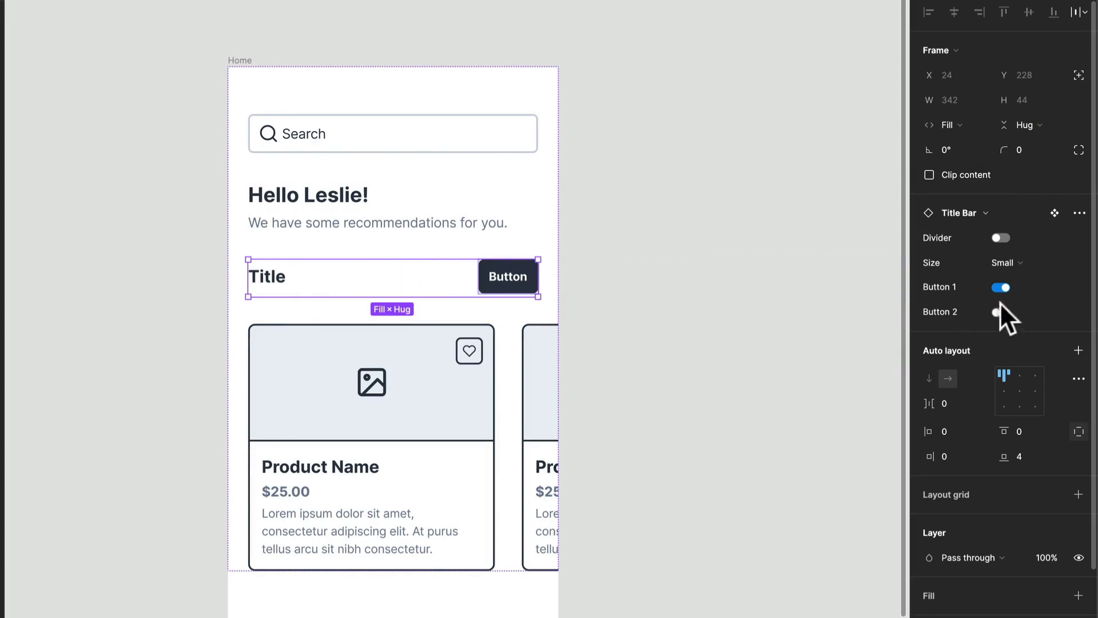
- Set the style of the title bar's remaining button to Ghost and change its label to See all
left_click(522, 281)
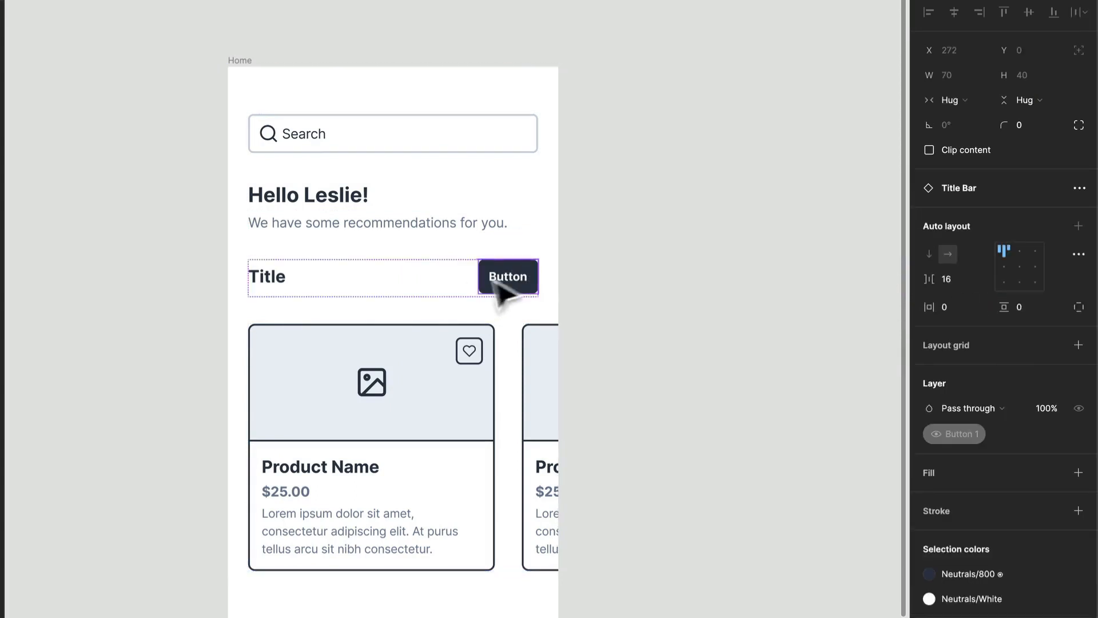
left_click(495, 283)
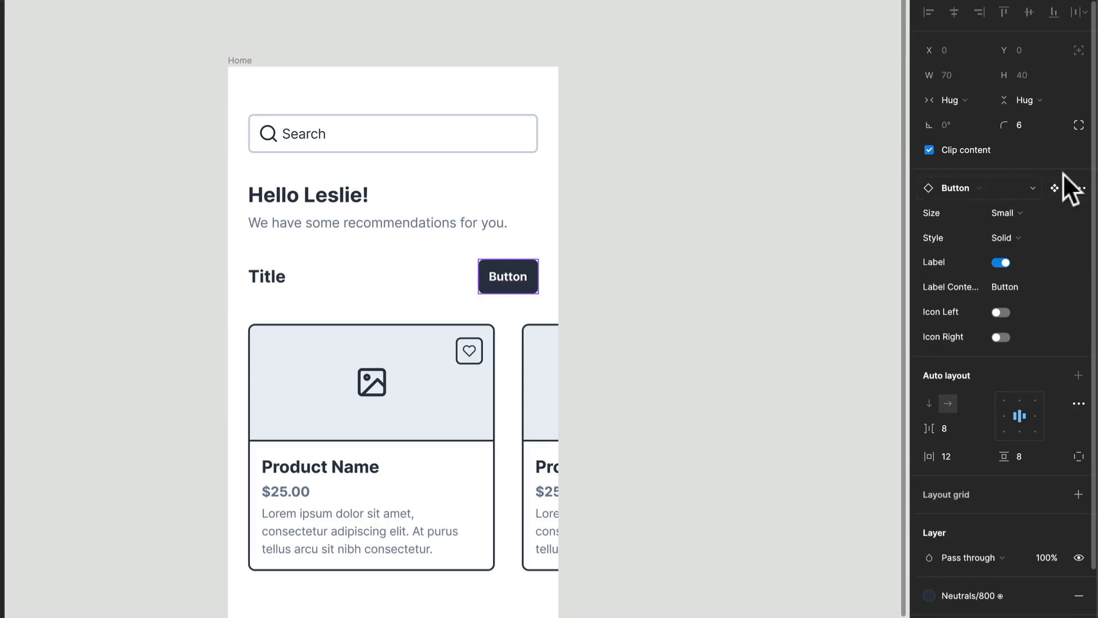
left_click(986, 191)
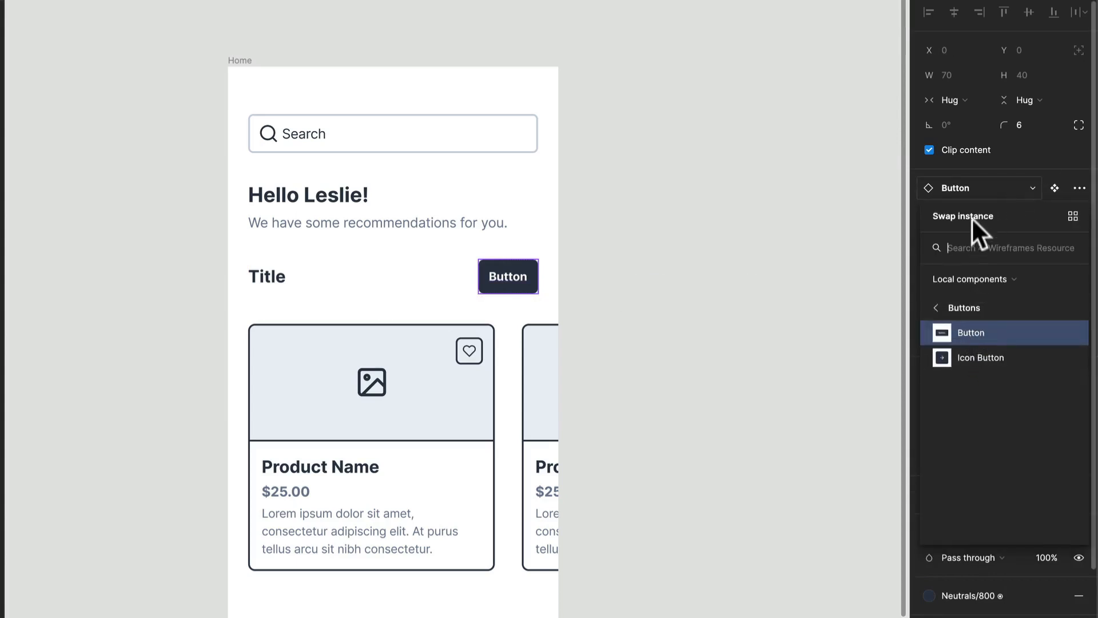
left_click(970, 190)
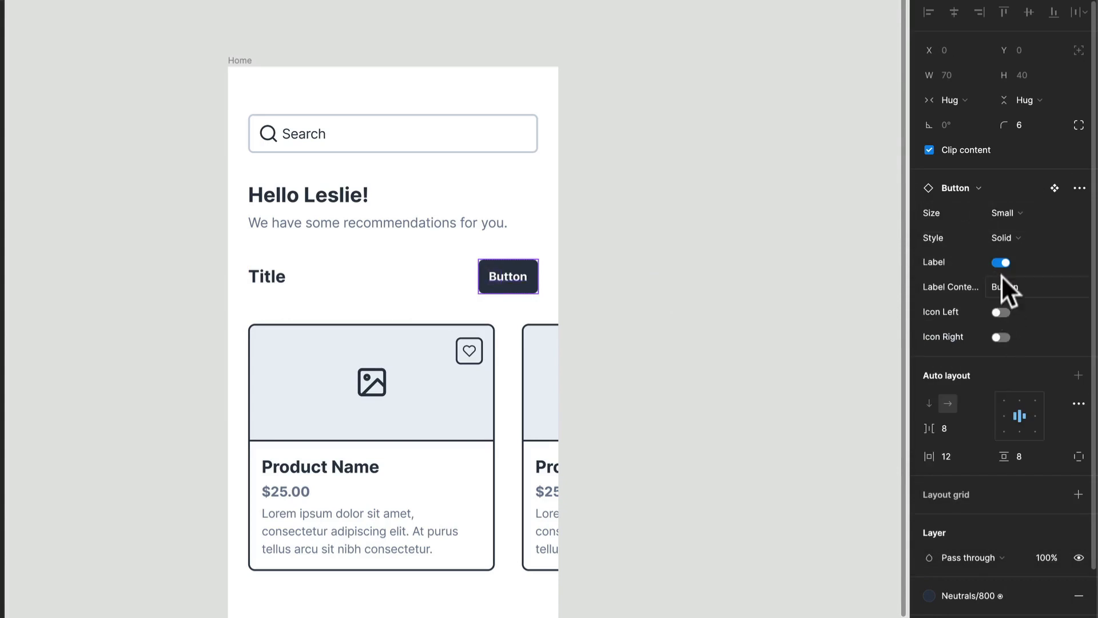
left_click(999, 235)
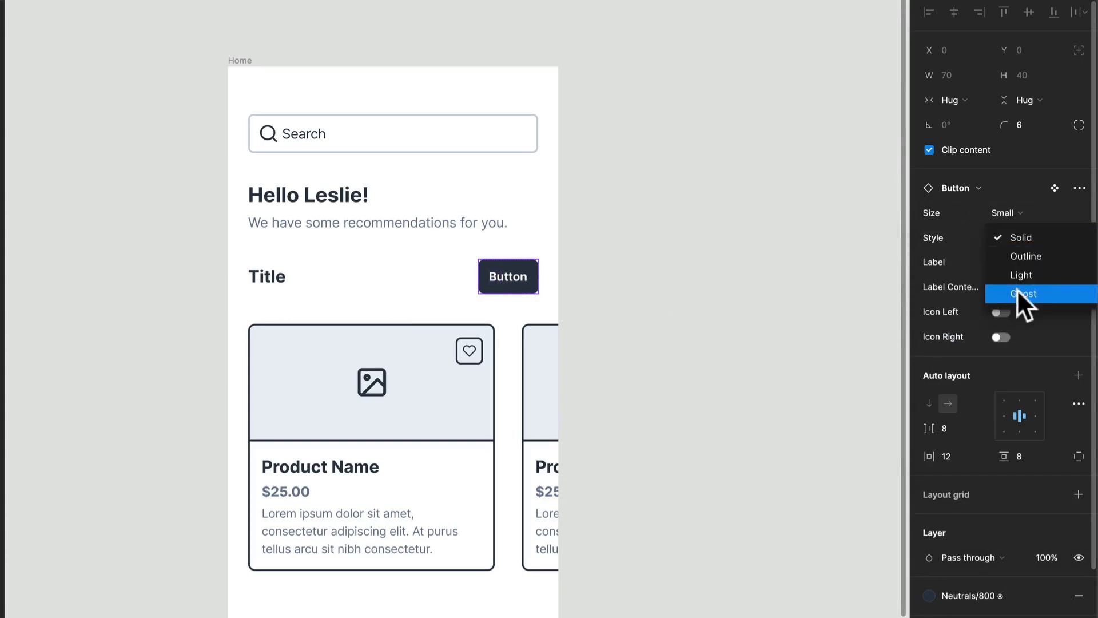
left_click(1016, 289)
double_click(519, 283)
double_click(517, 276)
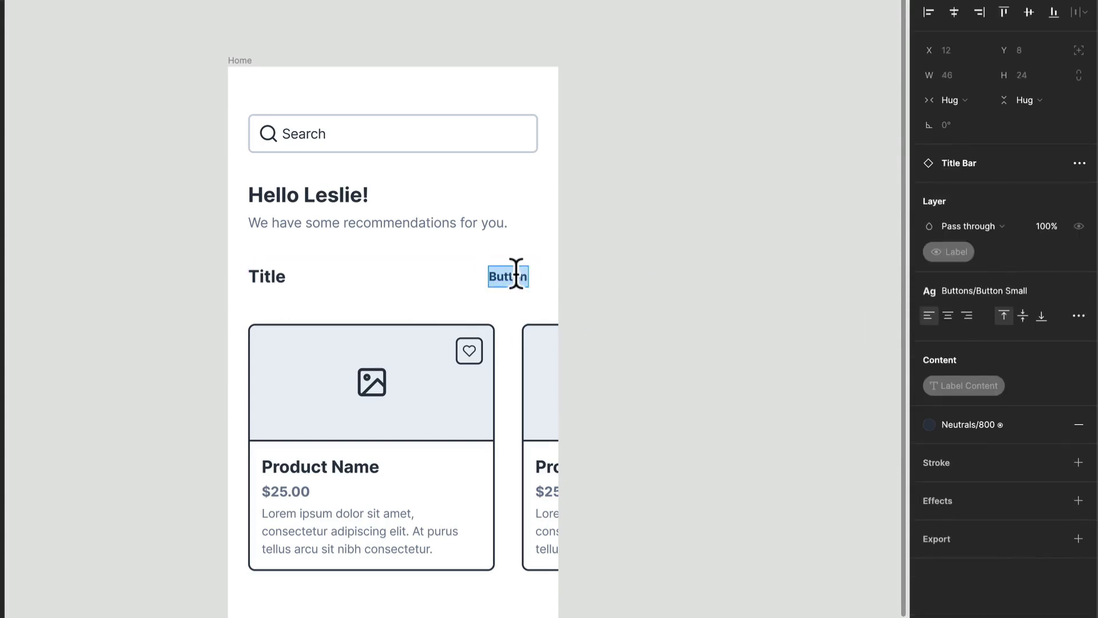
type("See all")
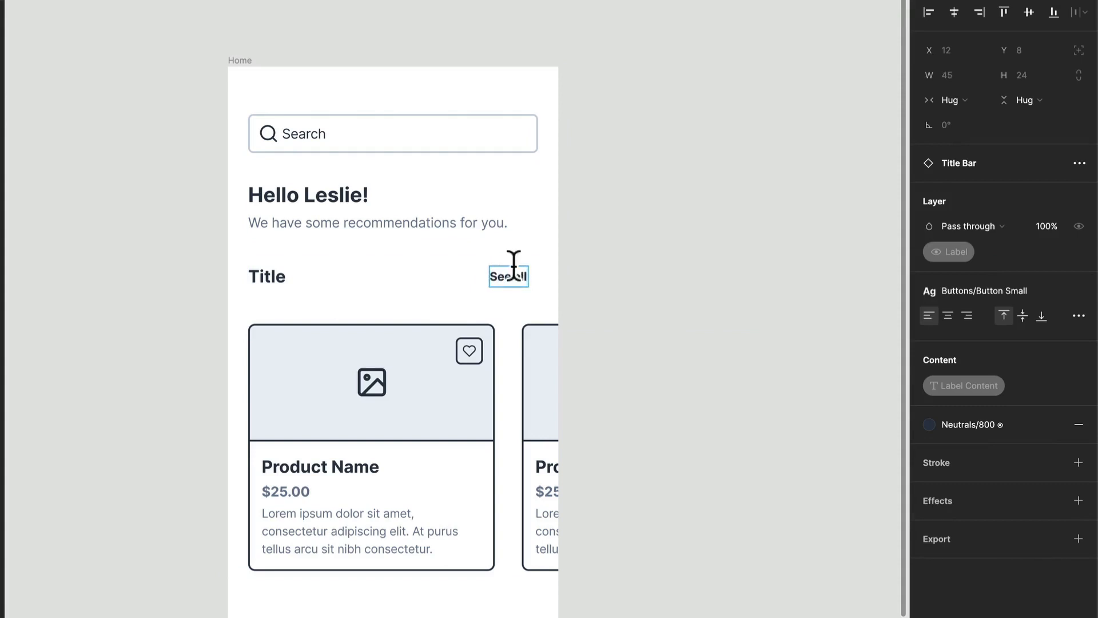
- Change the title bar's heading text to Just for you
double_click(366, 287)
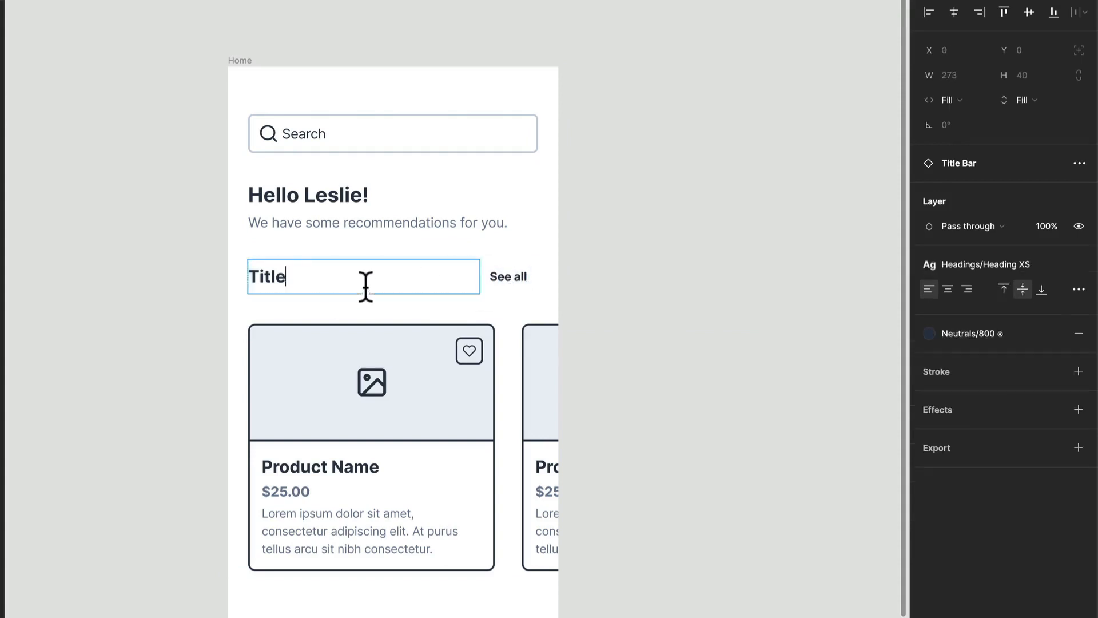
type("Ju")
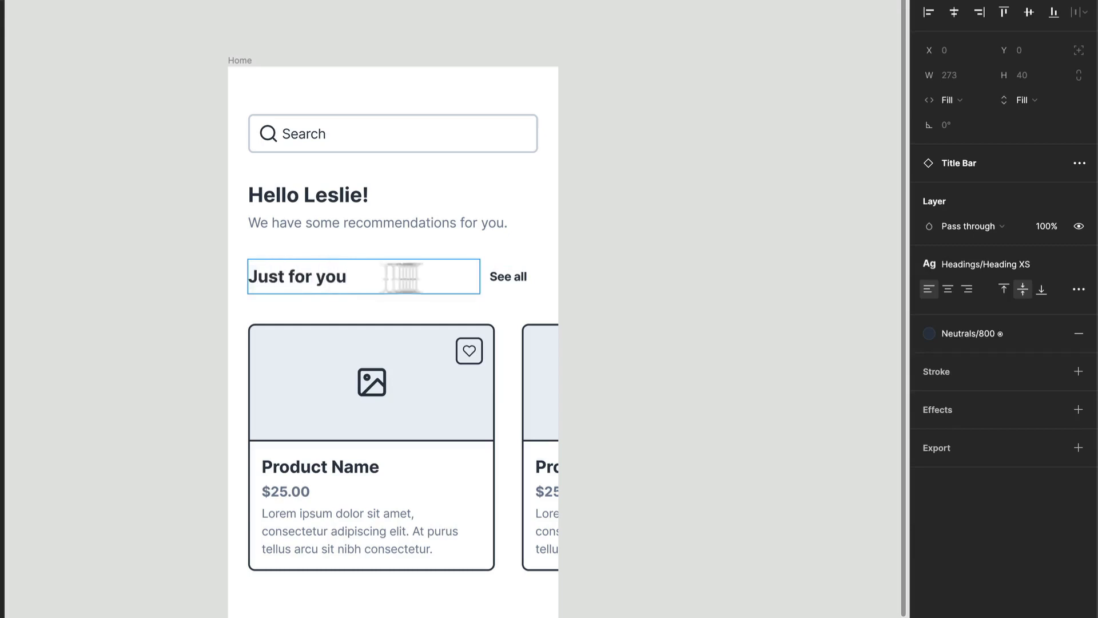
type("st for you")
left_click(679, 272)
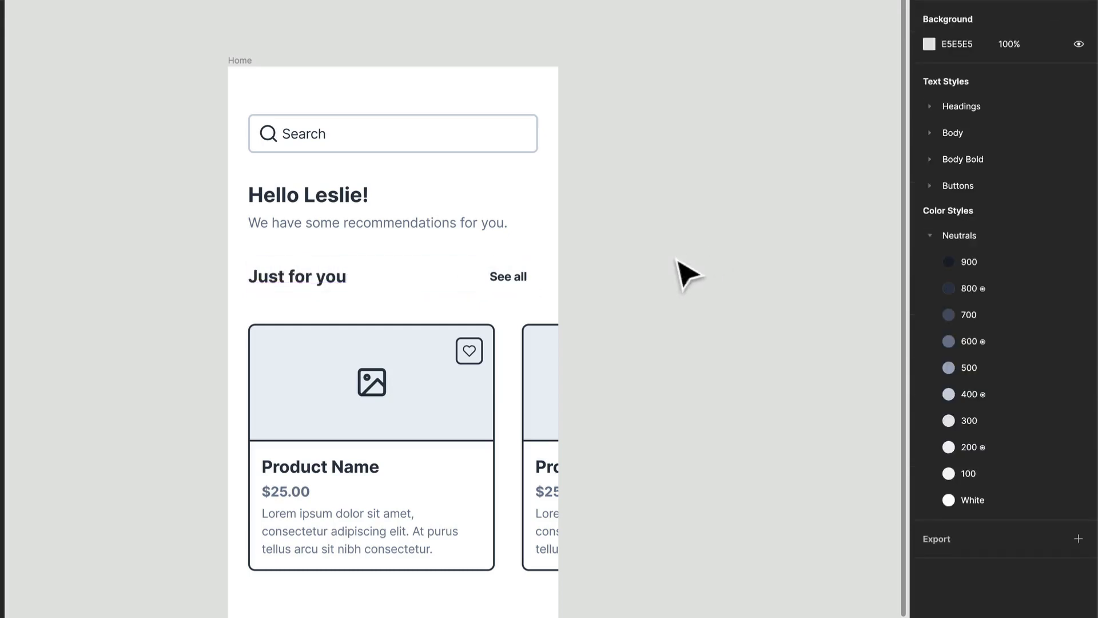
- Wrap the title bar and the card row in a vertical auto-layout frame with 8 spacing between items
left_click(467, 291)
left_click(437, 360, "shift")
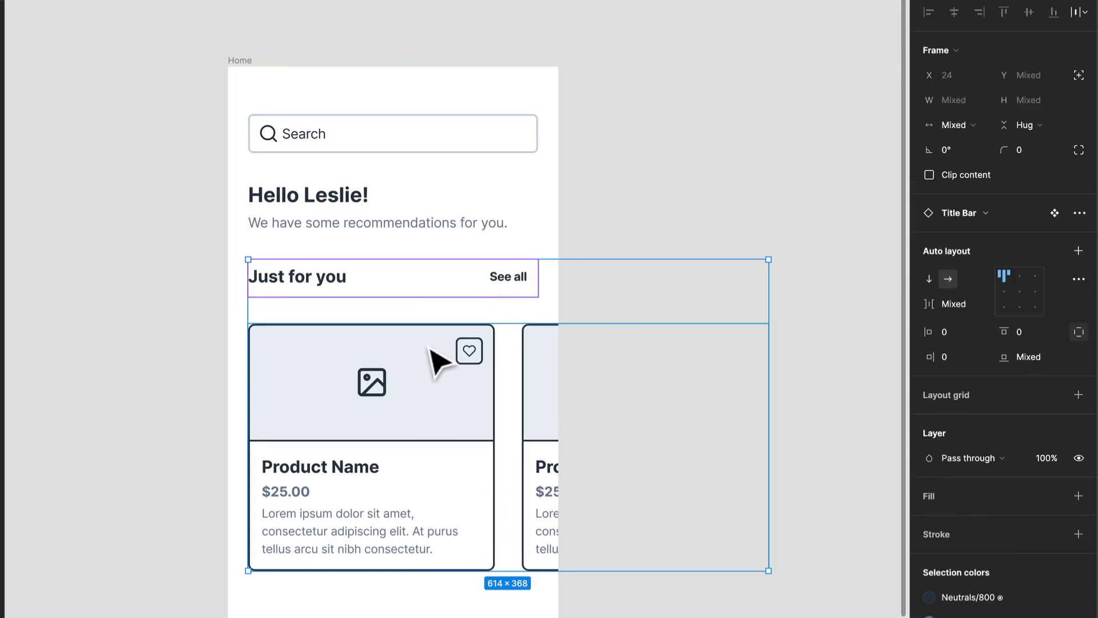
key("shift+a")
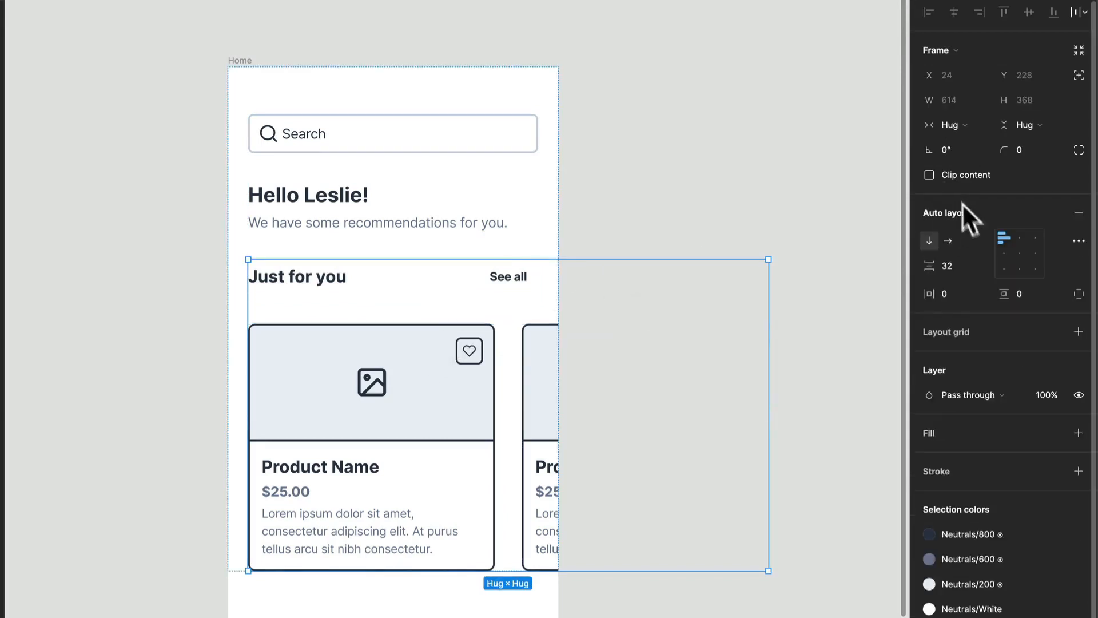
left_click(963, 265)
type("8")
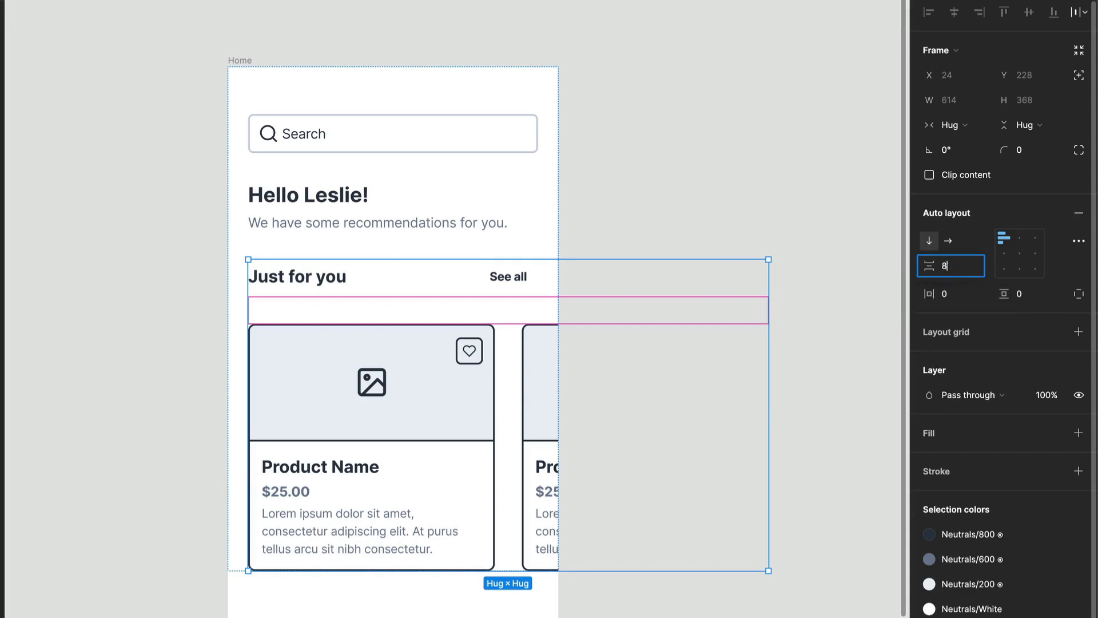
key("Return")
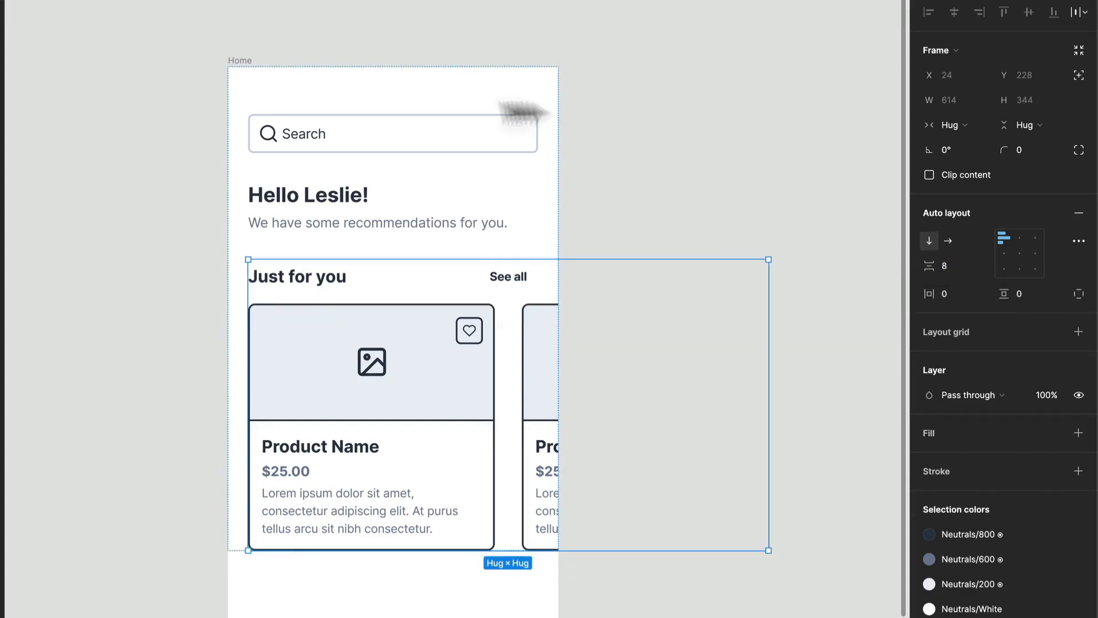
left_click(662, 252)
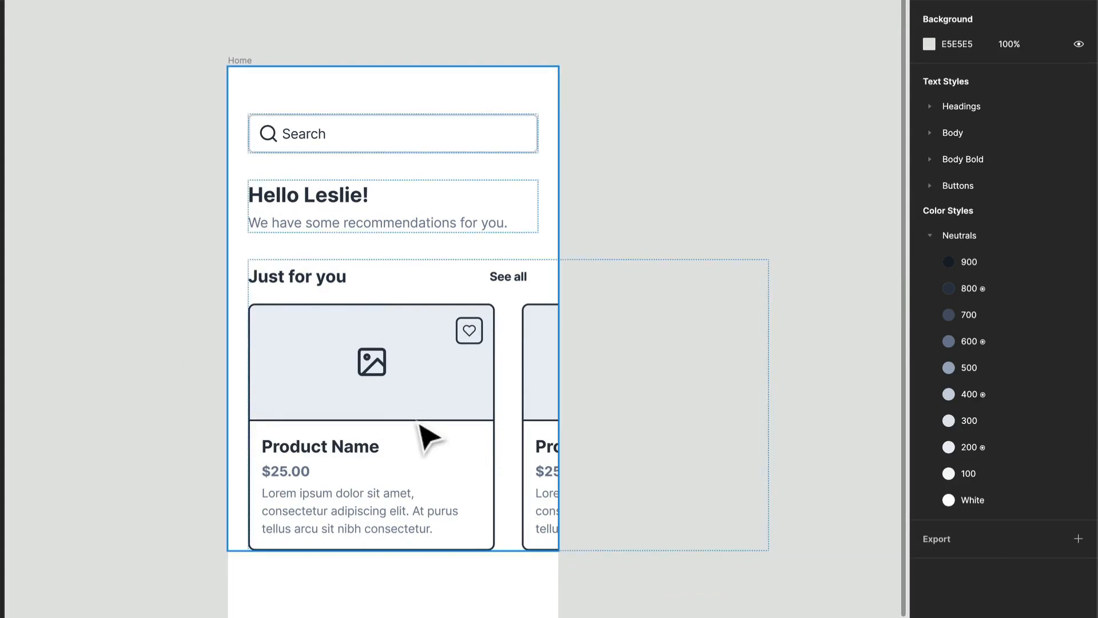
scroll(384, 394, "down", 5)
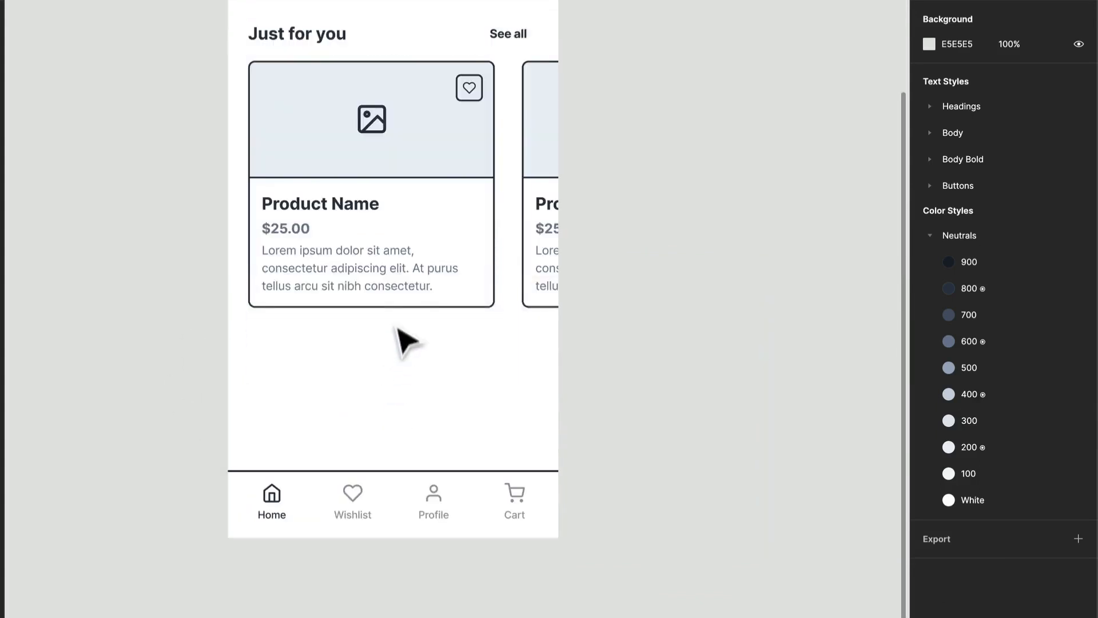
right_click(356, 420)
key("Escape")
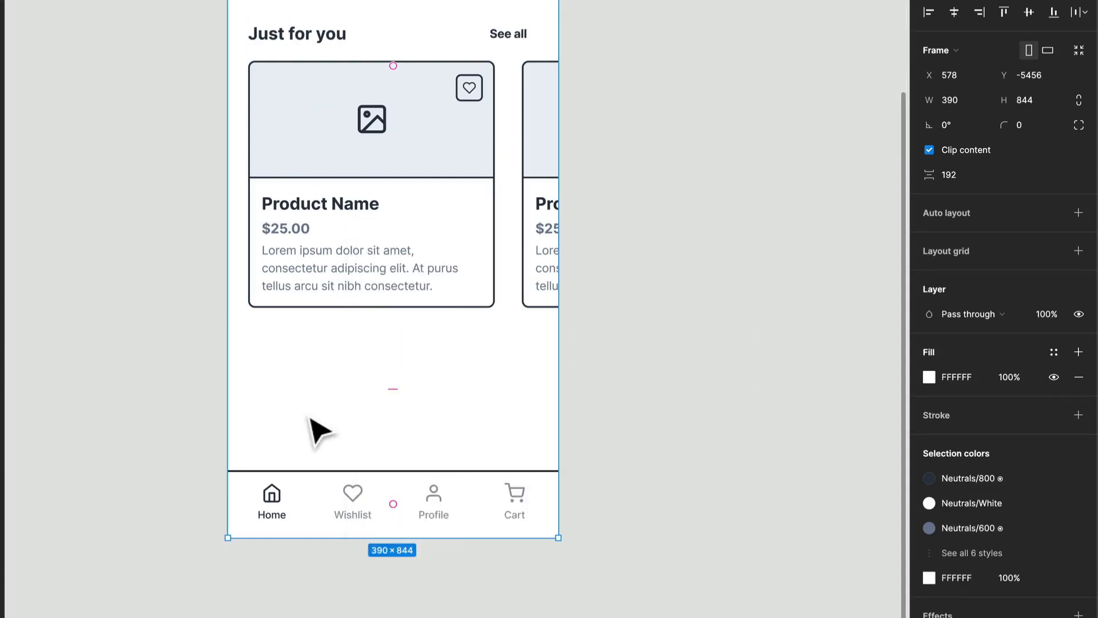
- Lengthen the Home frame downward and move the Toolbar to its bottom edge at Y 1072
scroll(313, 429, "up", 5)
left_click_drag(364, 484, 360, 570)
left_click_drag(410, 406, 412, 556)
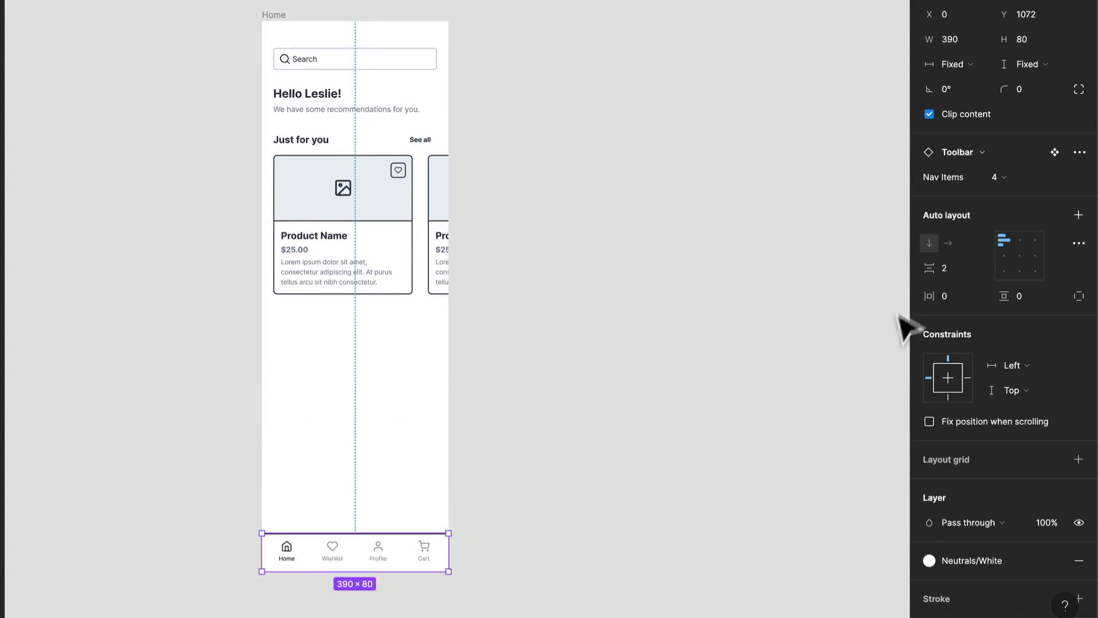
- Fix the Toolbar's position when scrolling, with its horizontal constraint at Left and its vertical constraint at Bottom
left_click(927, 421)
left_click(1016, 368)
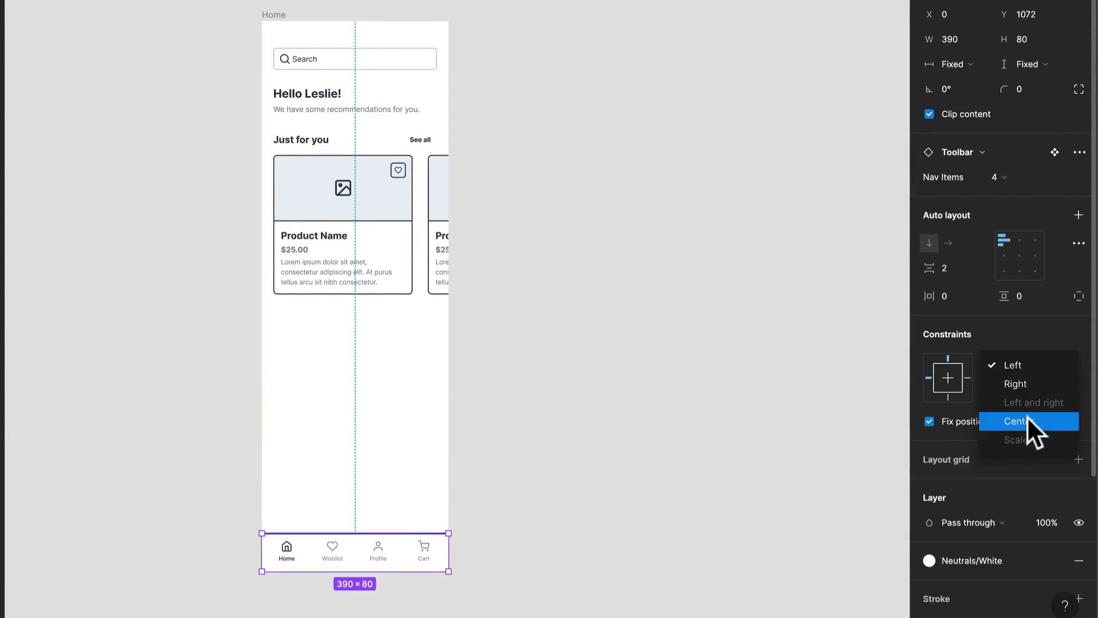
left_click(1031, 366)
left_click(1022, 387)
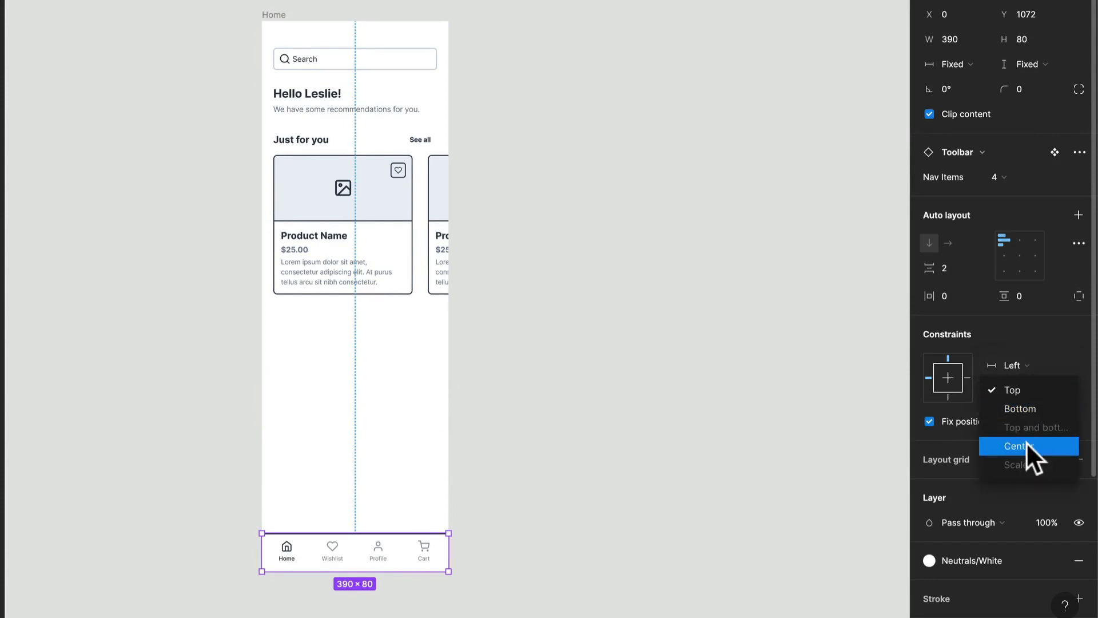
left_click(1033, 407)
left_click(360, 318)
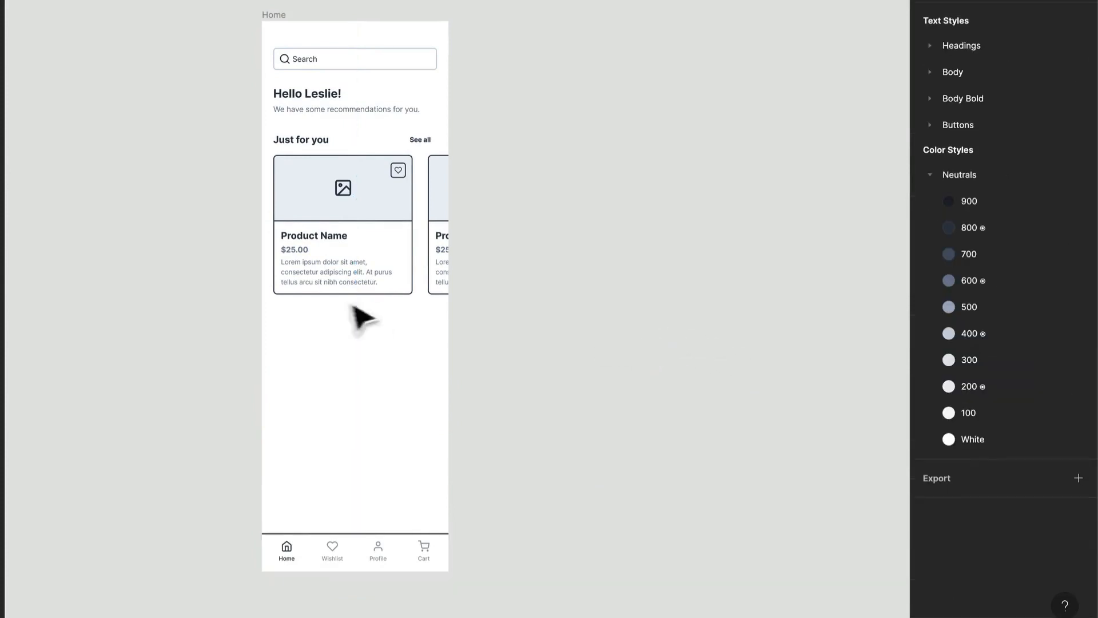
- Duplicate the Just for you section below itself within the content frame
scroll(368, 238, "up", 3)
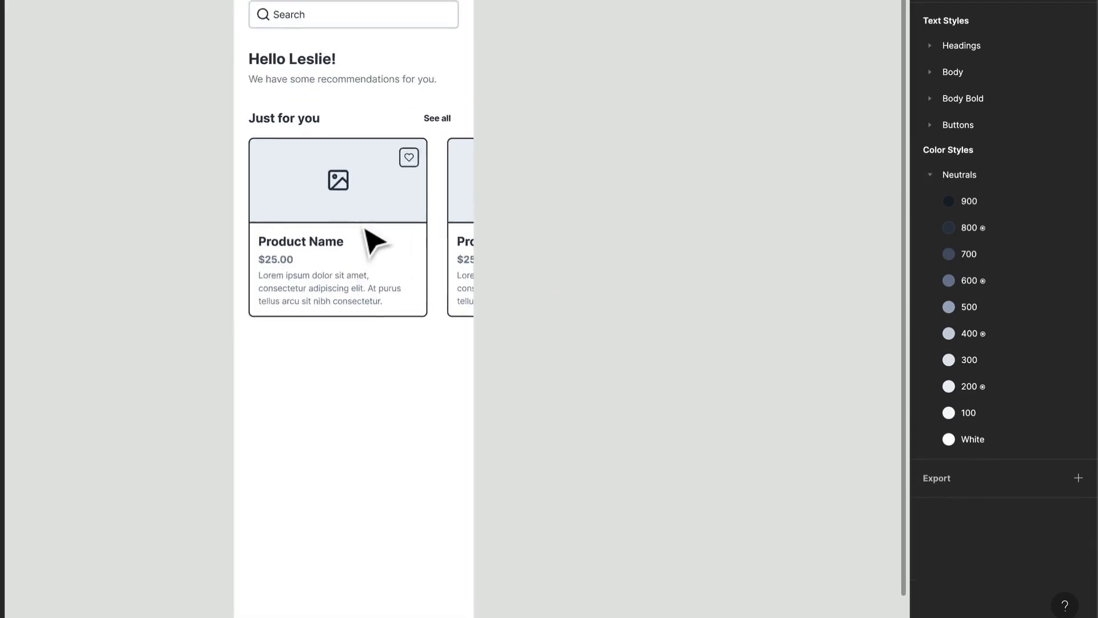
left_click(403, 179)
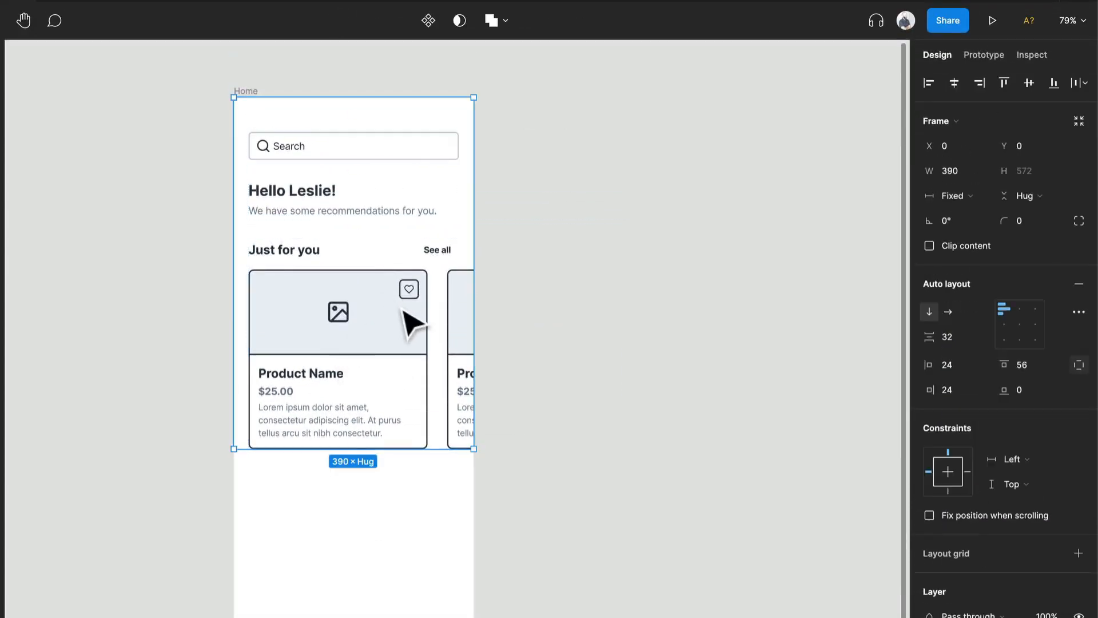
left_click(414, 263)
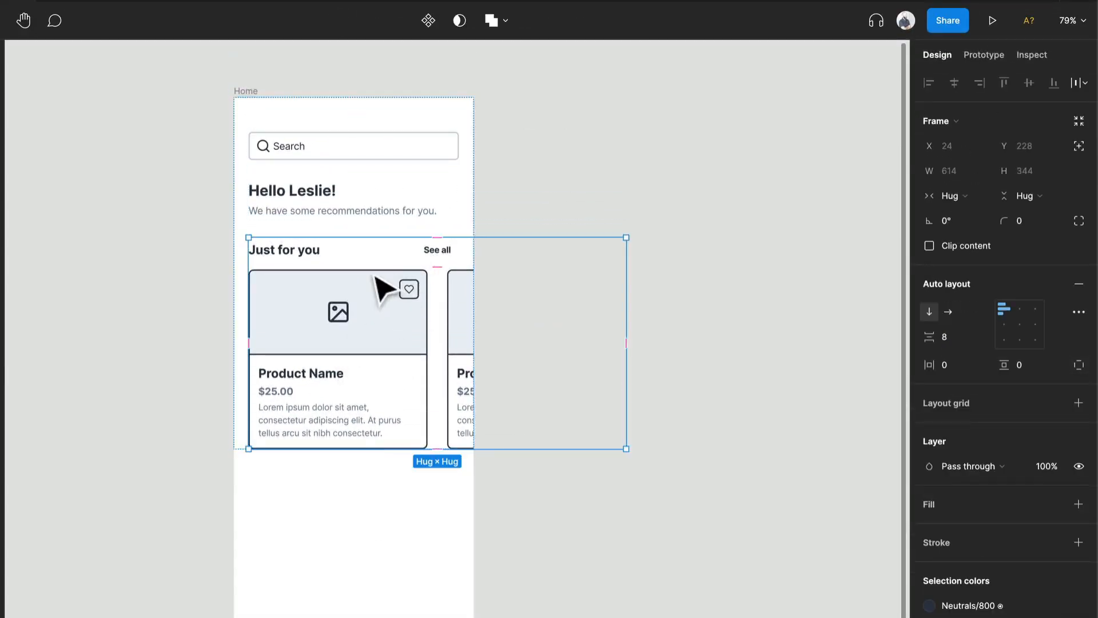
key("ctrl+d")
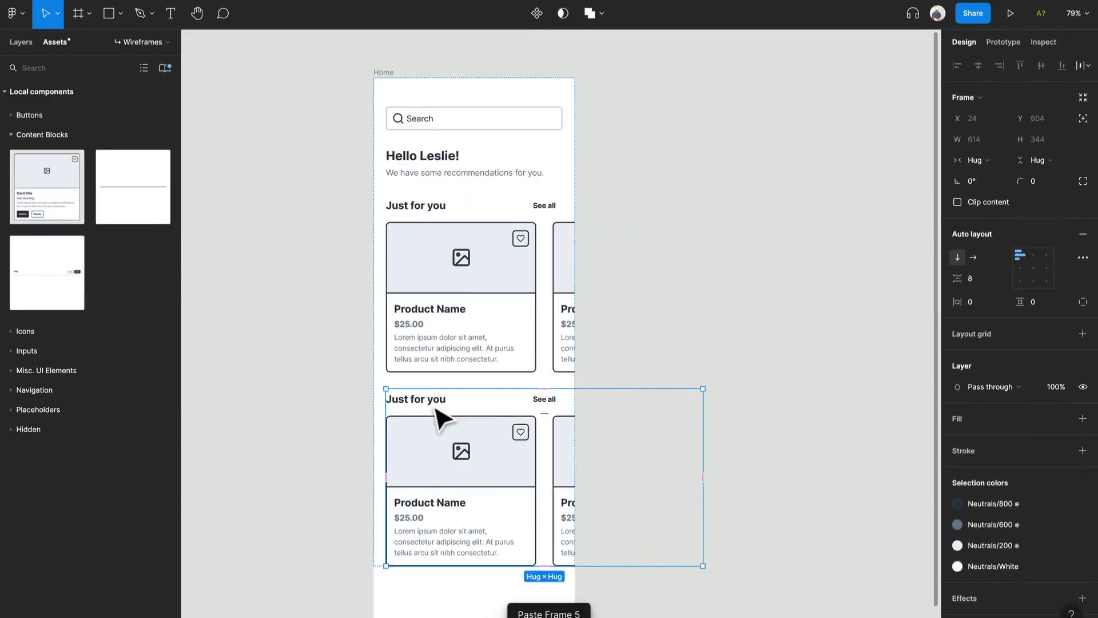
- Change the duplicated section's heading text to Deals
double_click(314, 479)
double_click(311, 476)
type("Deal")
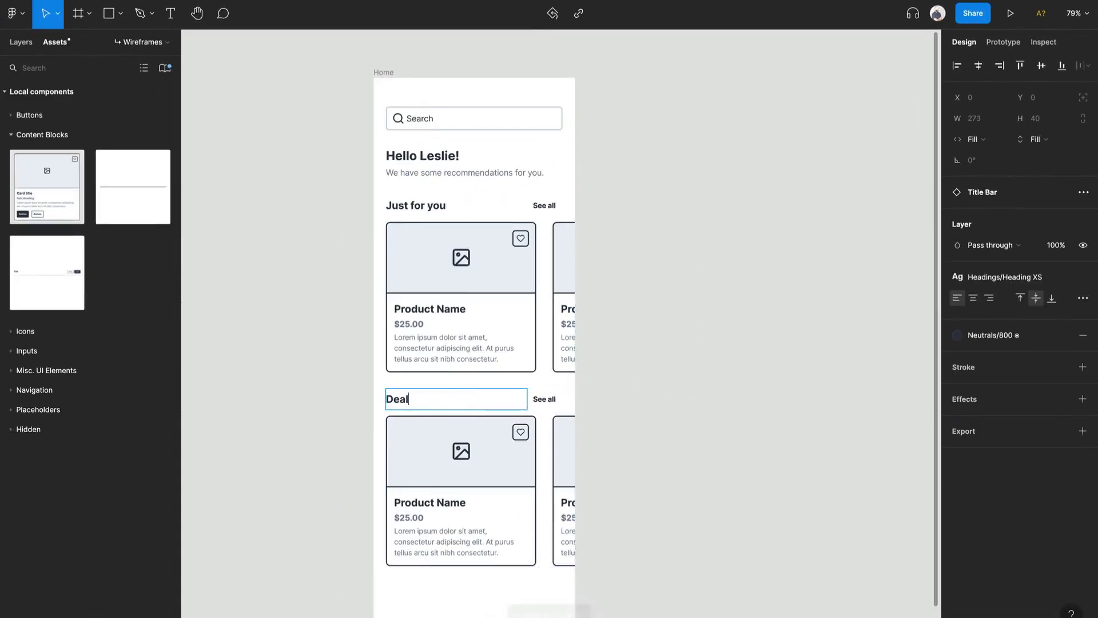
type("s")
key("Escape")
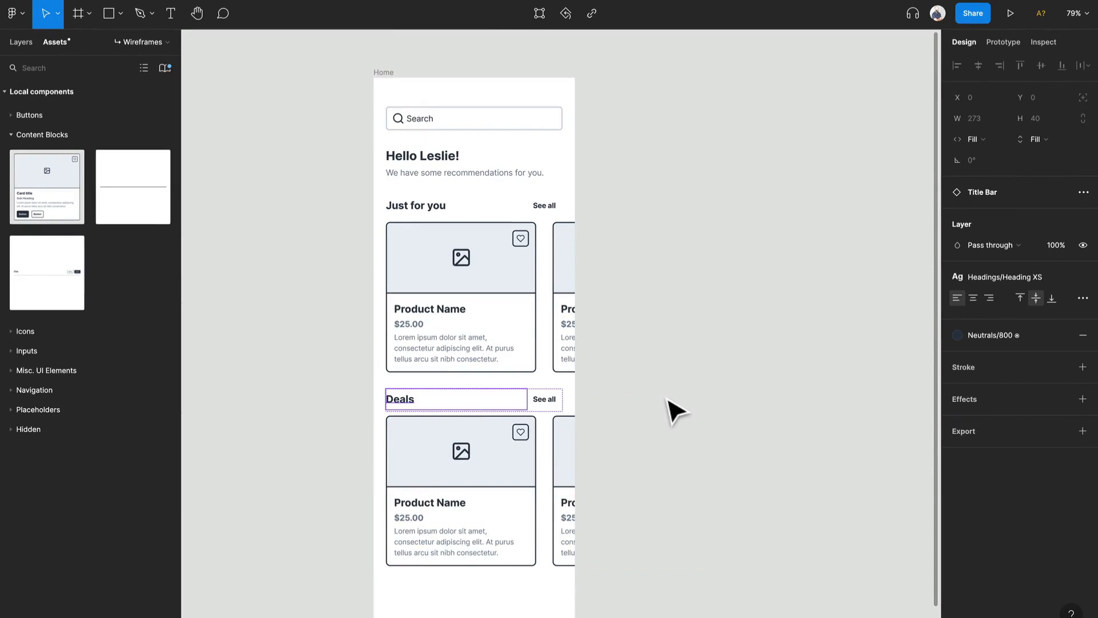
- Set the width of the Deals section and of its card row to Fill container
double_click(497, 458)
left_click(663, 382)
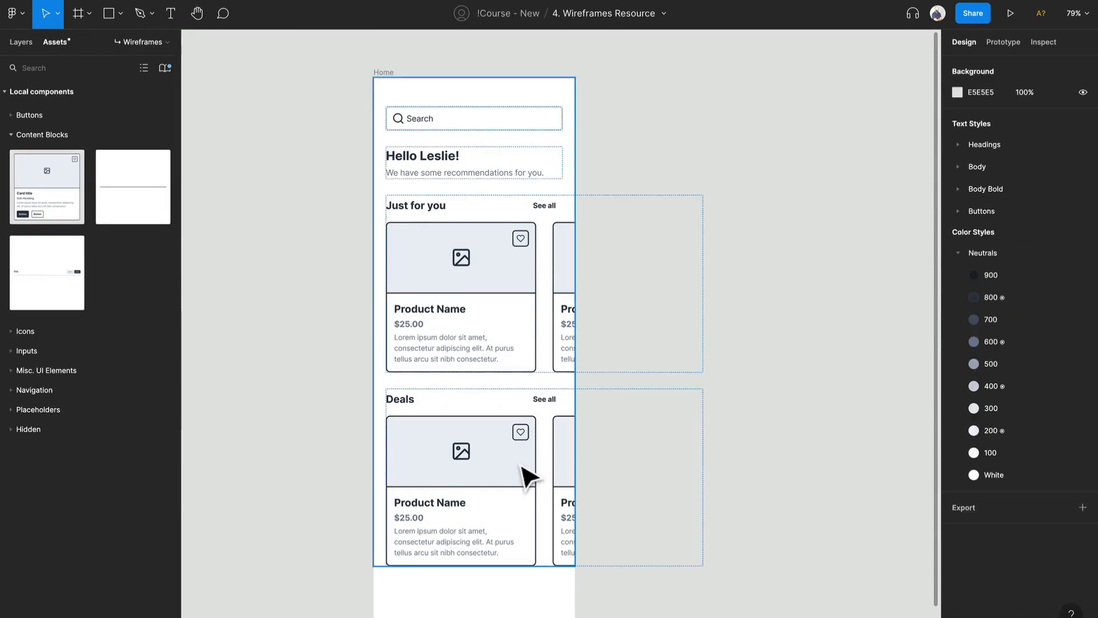
left_click(526, 474)
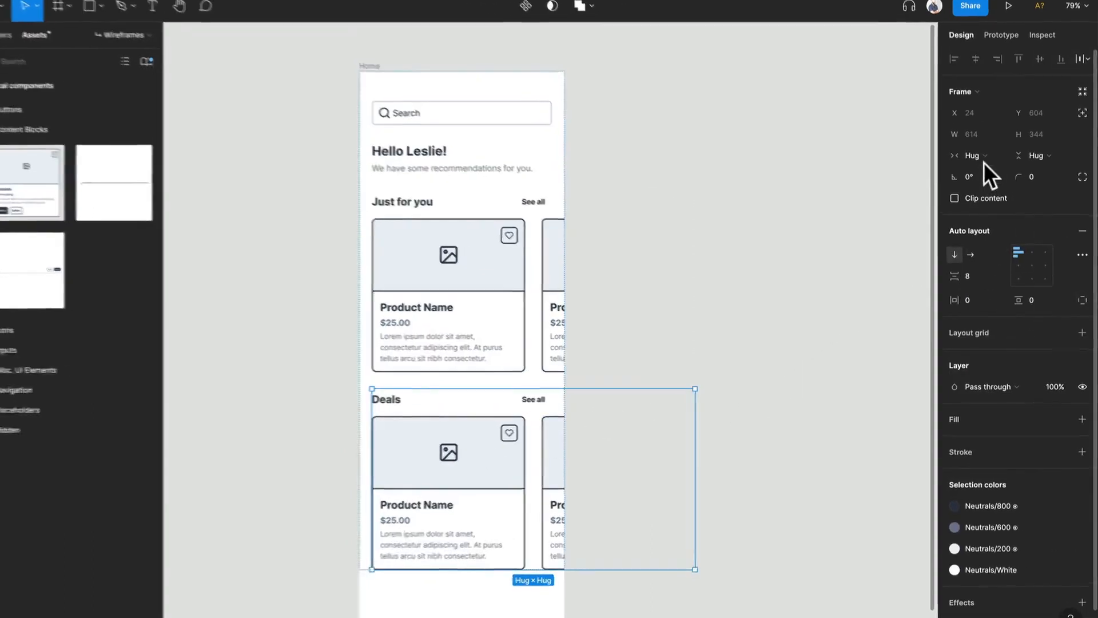
left_click(977, 160)
left_click(982, 175)
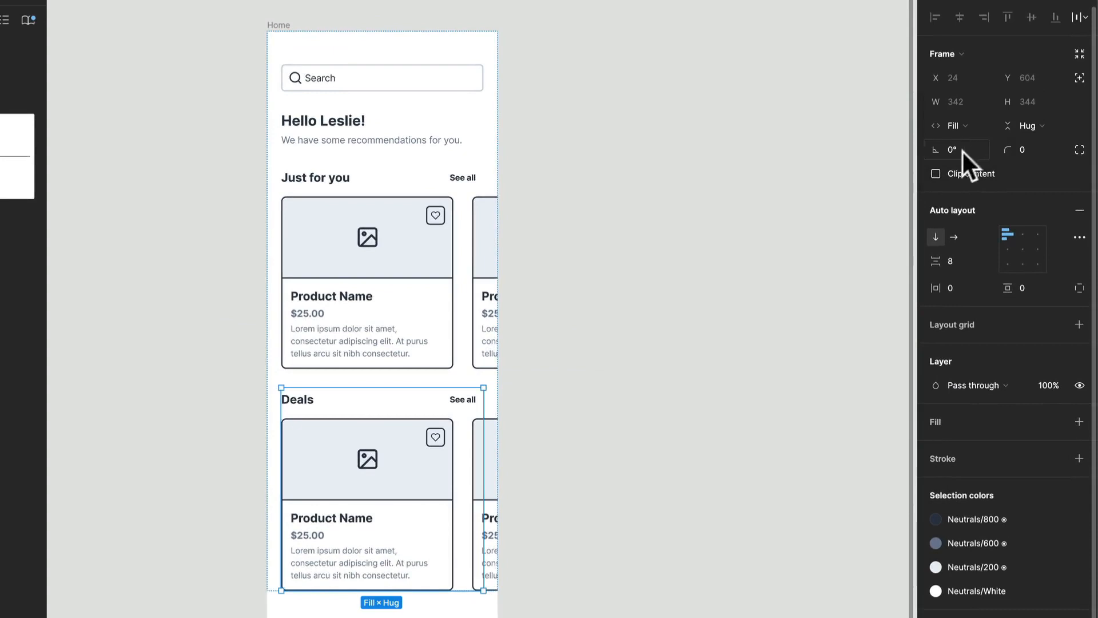
left_click(423, 480)
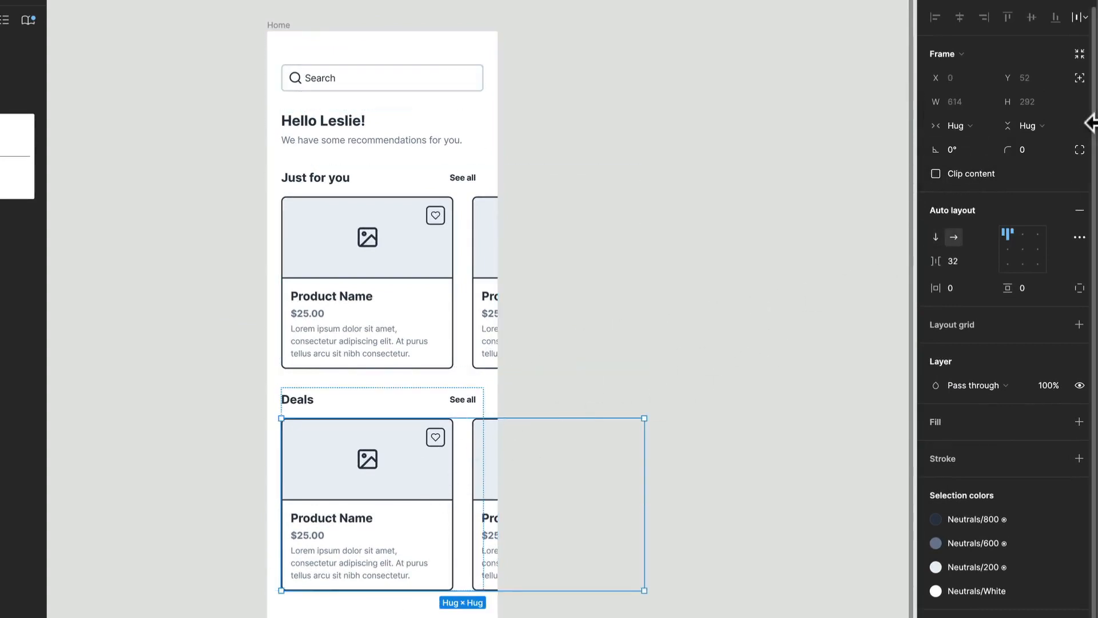
left_click(980, 129)
left_click(977, 142)
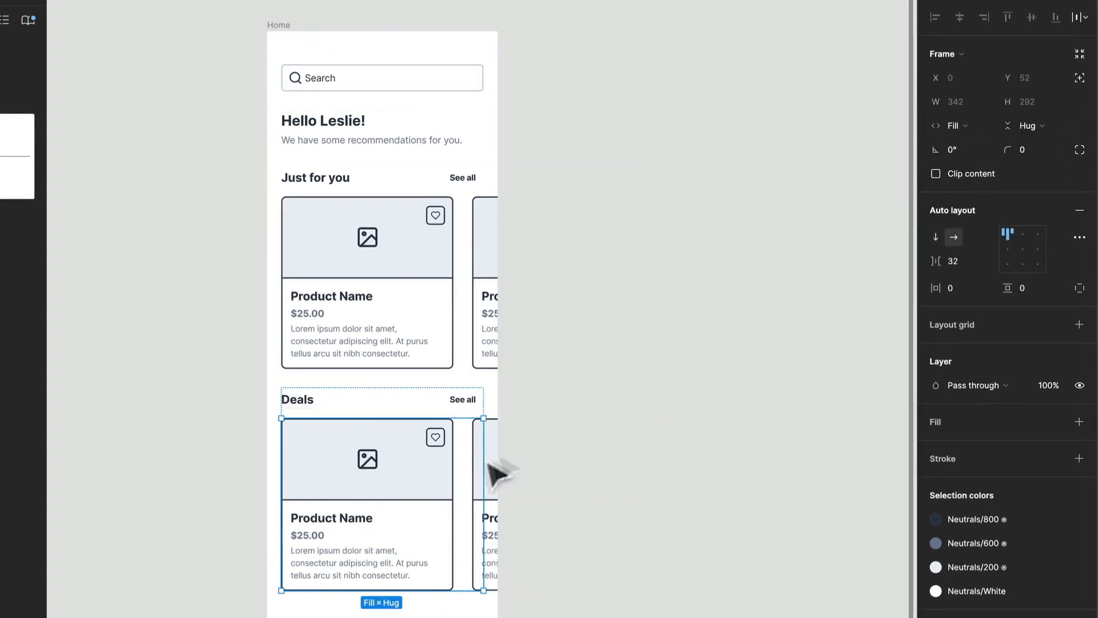
- Set both Deals cards' width to Fill container and turn off their Content property
left_click(411, 486)
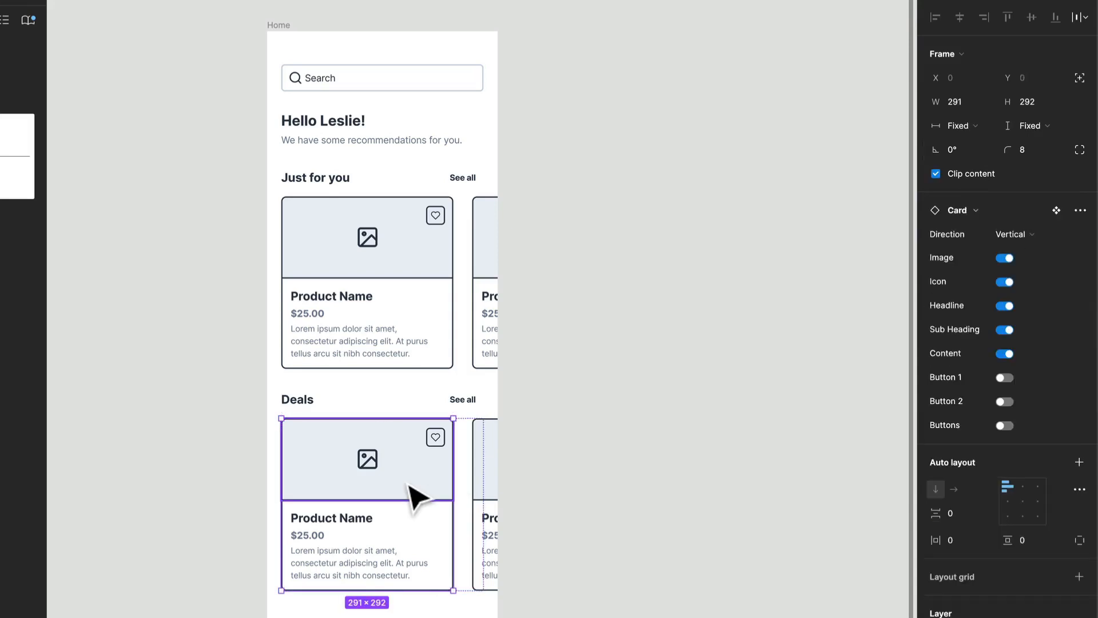
key("ctrl+a")
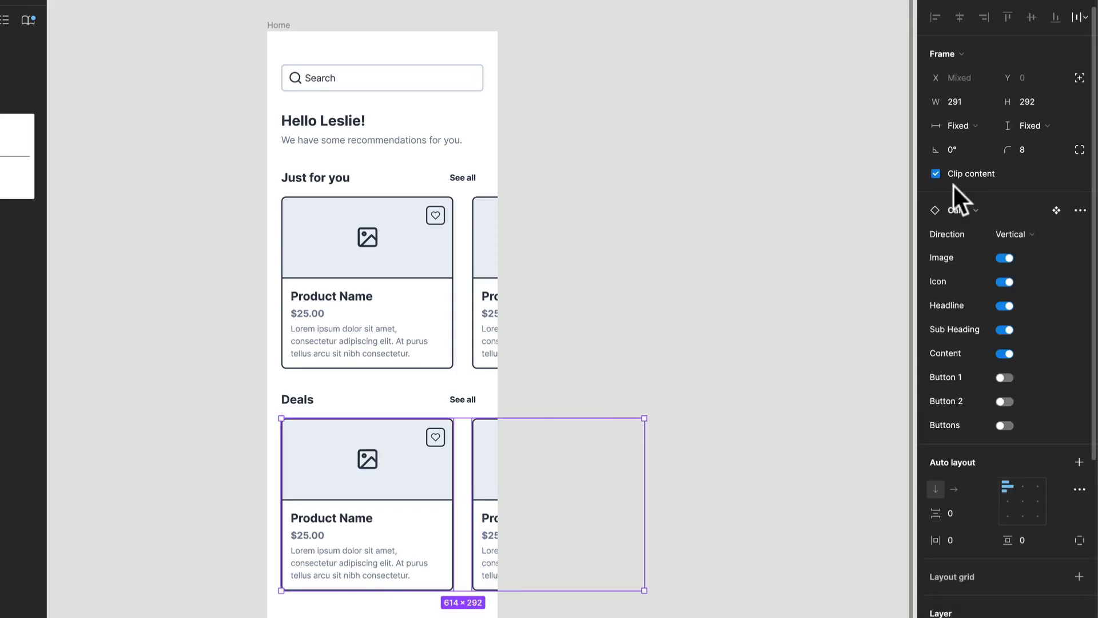
left_click(957, 119)
left_click(963, 163)
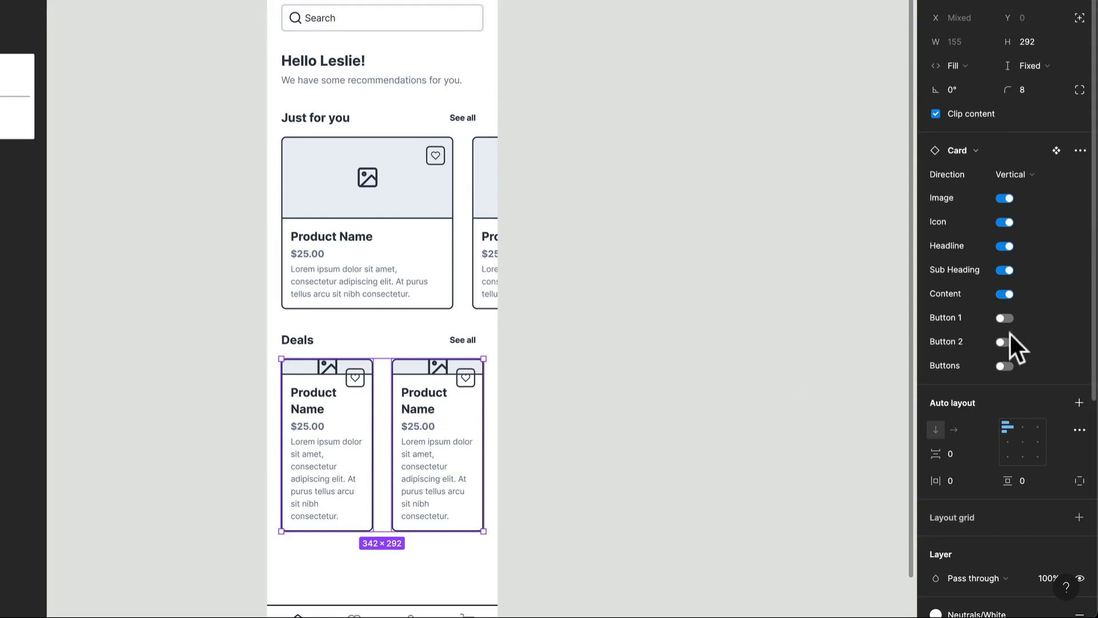
left_click(1004, 294)
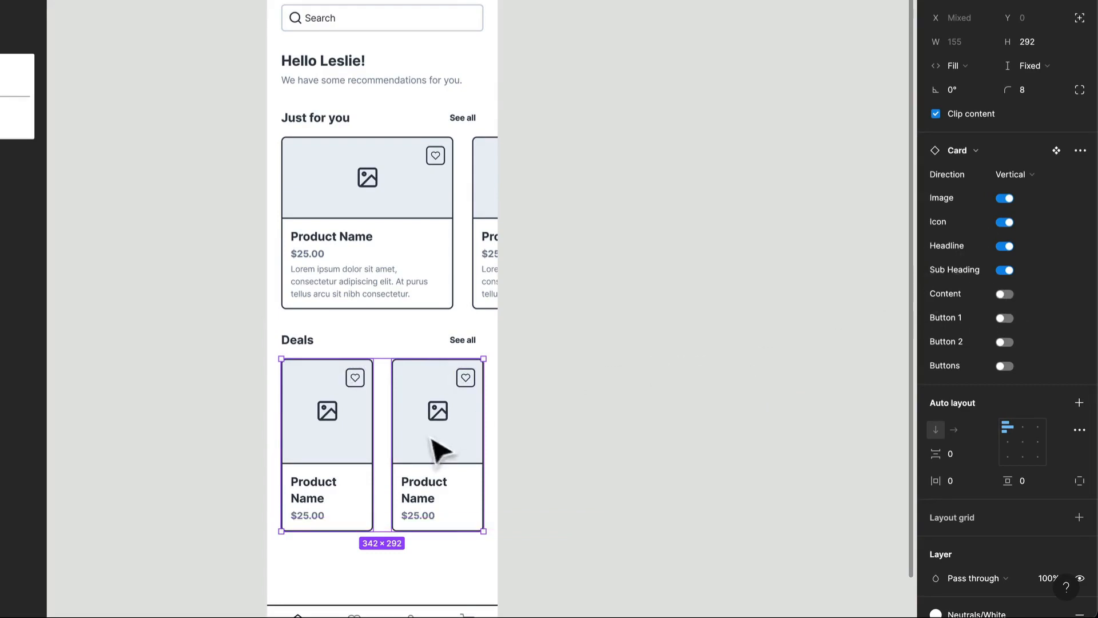
left_click(533, 426)
double_click(448, 418)
double_click(448, 418)
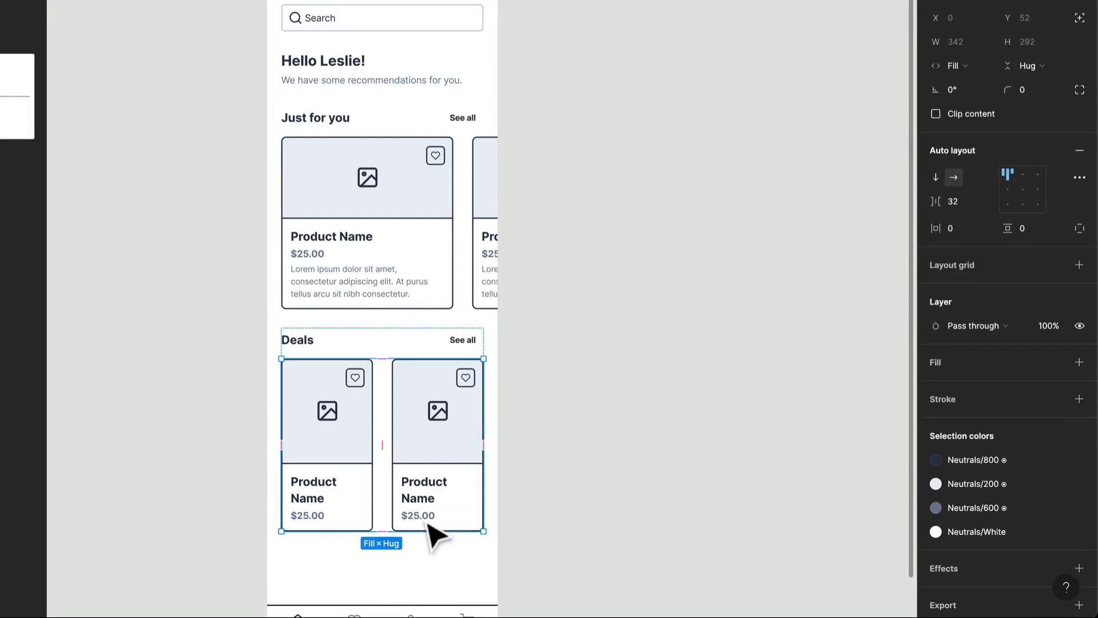
left_click_drag(427, 531, 426, 455)
key("ctrl+z")
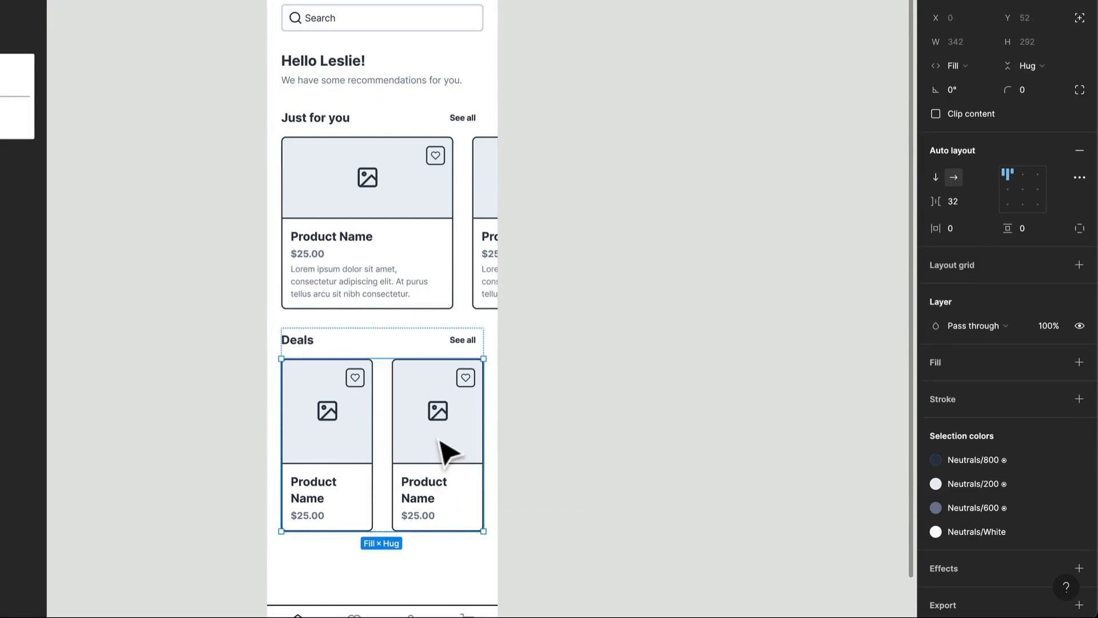
- Select both Deals cards and reduce their height to 224
left_click(441, 446)
left_click(350, 448, "shift")
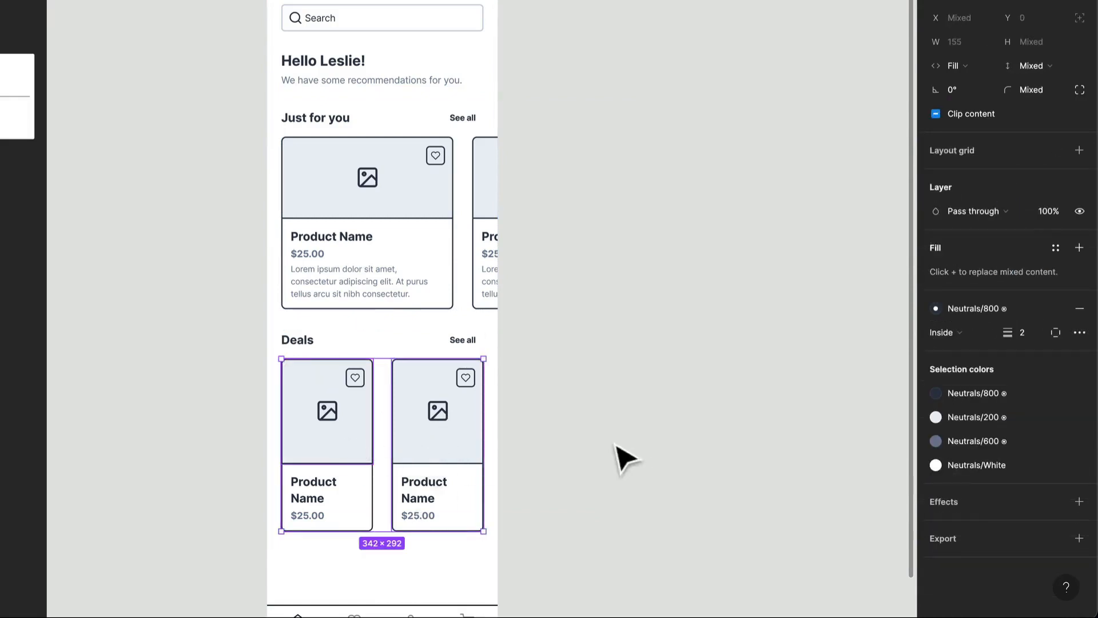
key("shift+a")
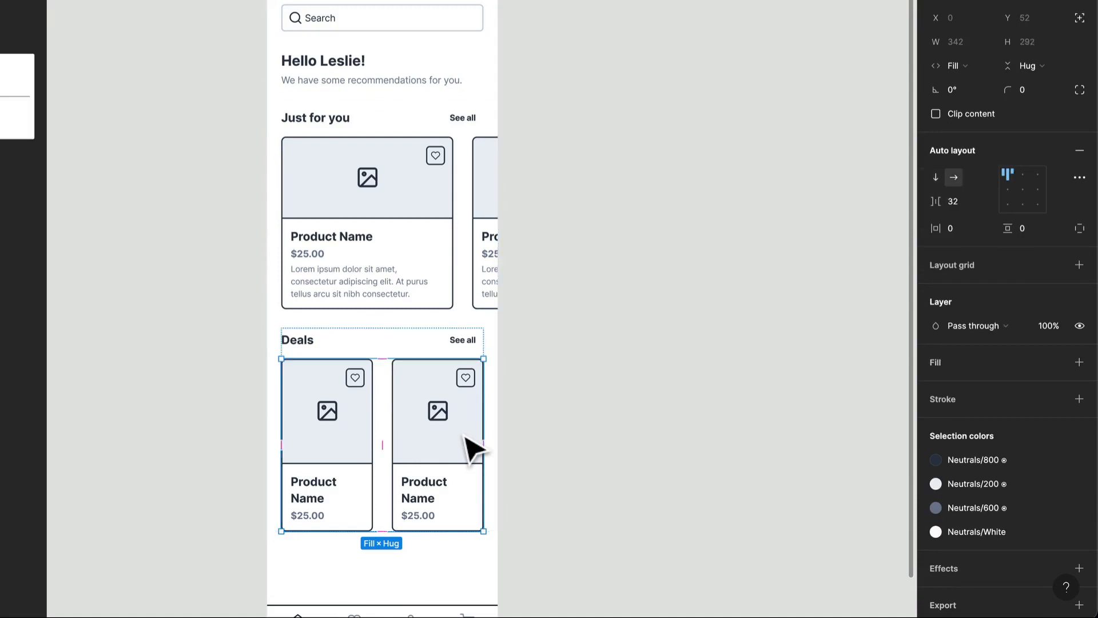
key("ctrl+z")
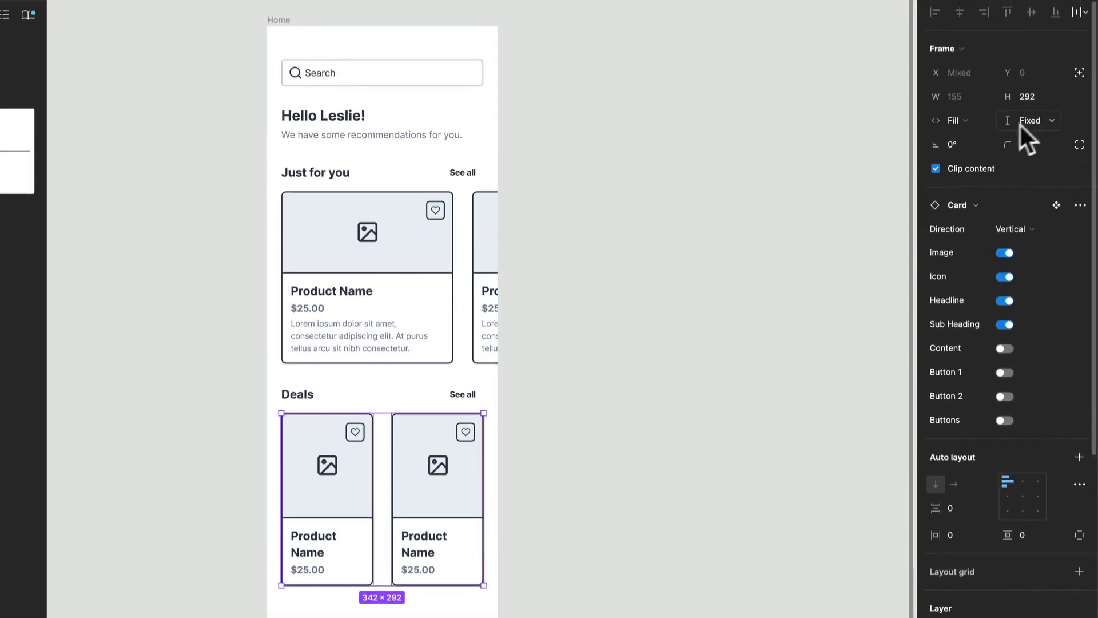
left_click_drag(376, 584, 383, 546)
- Apply the Heading XXS text style to the product names of both Deals cards
left_click(432, 517)
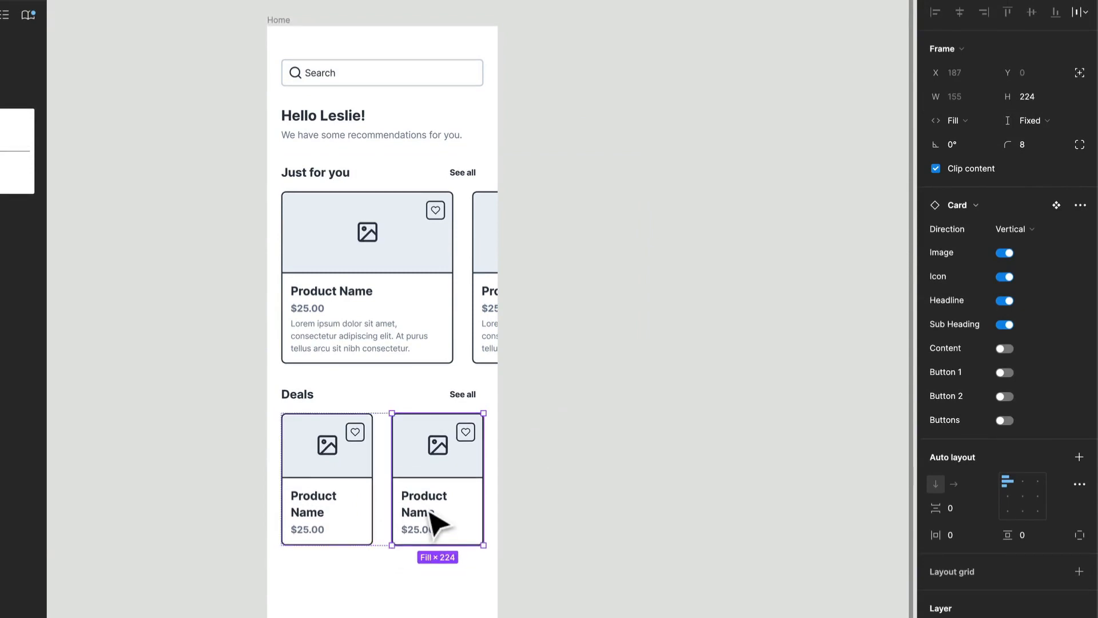
left_click(430, 512)
left_click(432, 518)
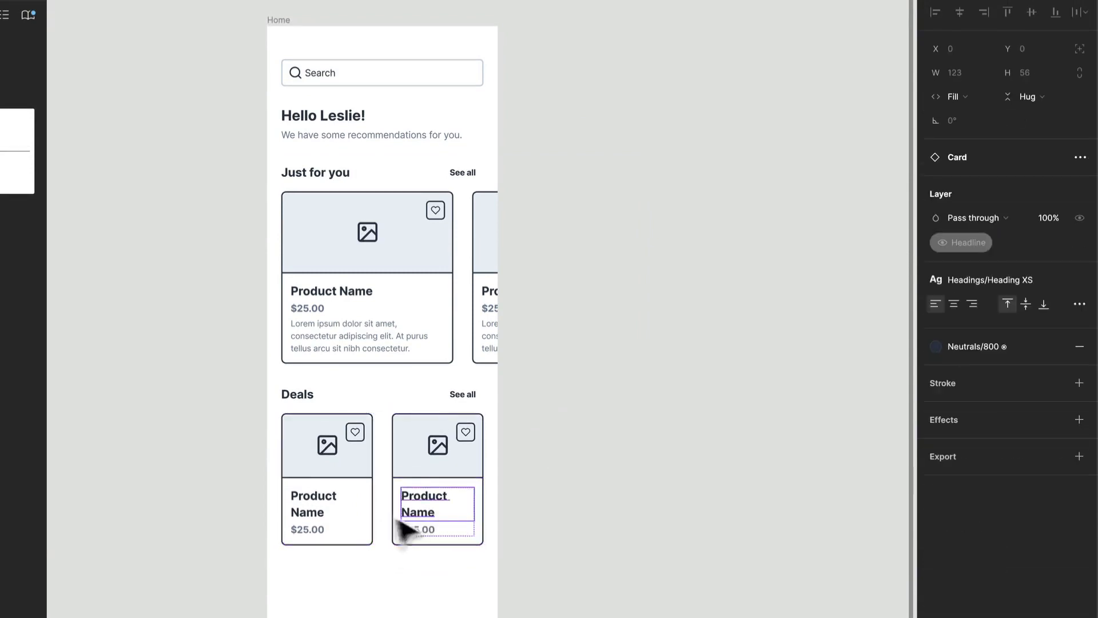
left_click(329, 509, "shift")
double_click(326, 509)
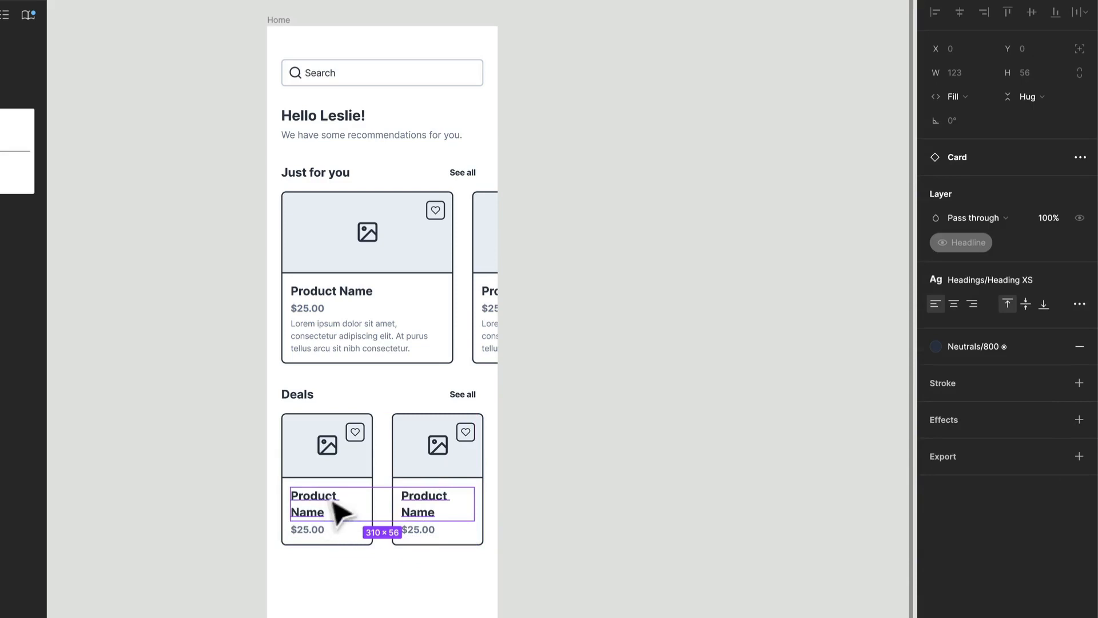
left_click(1025, 282)
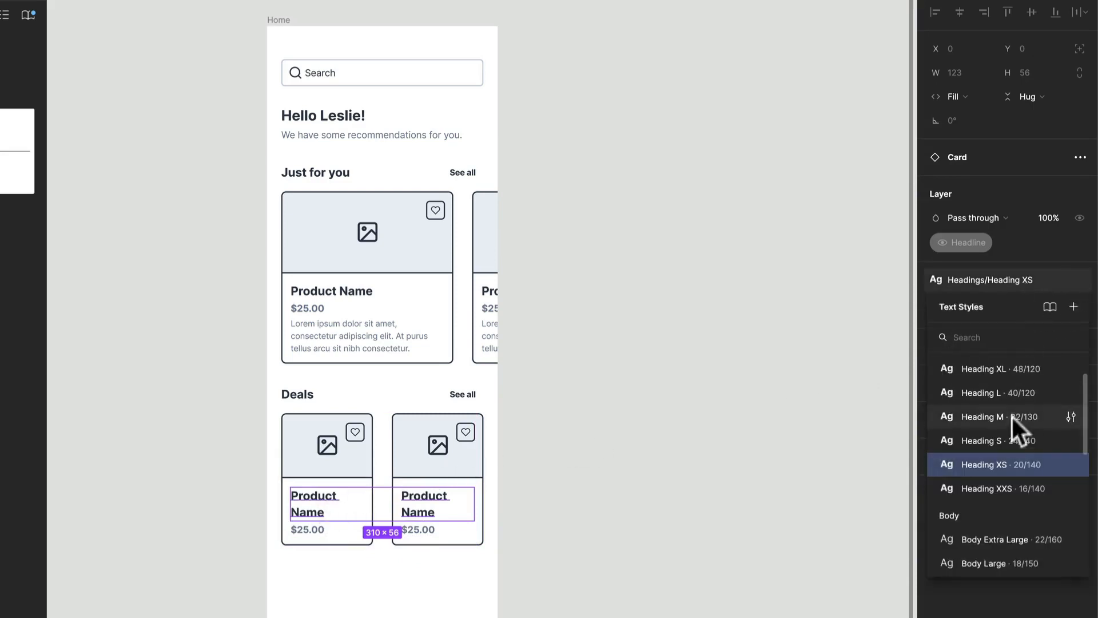
left_click(999, 485)
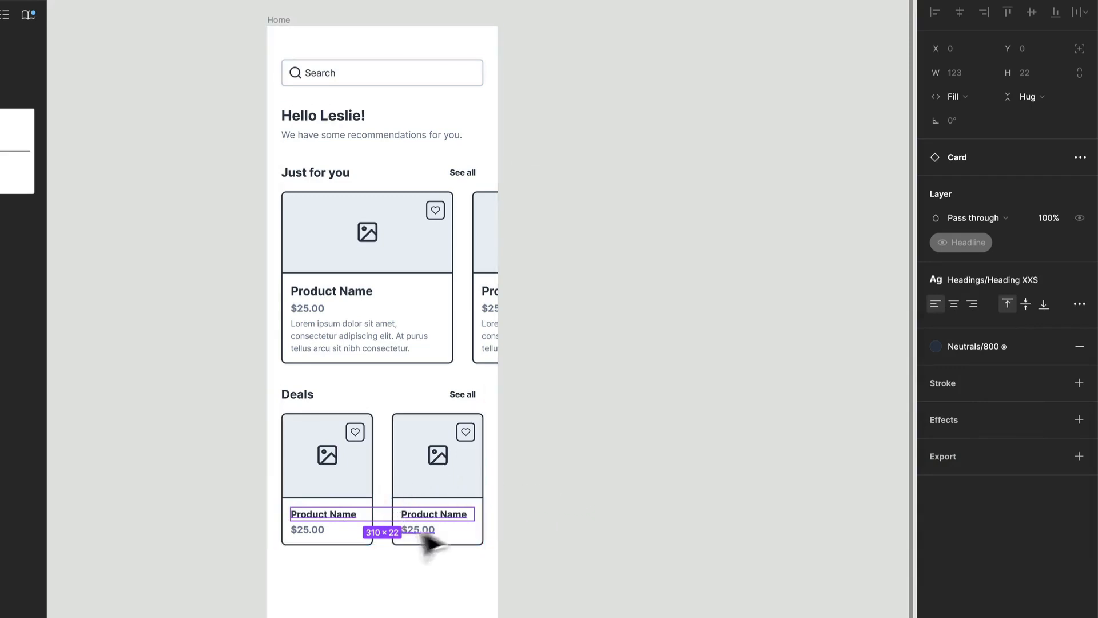
left_click(503, 519)
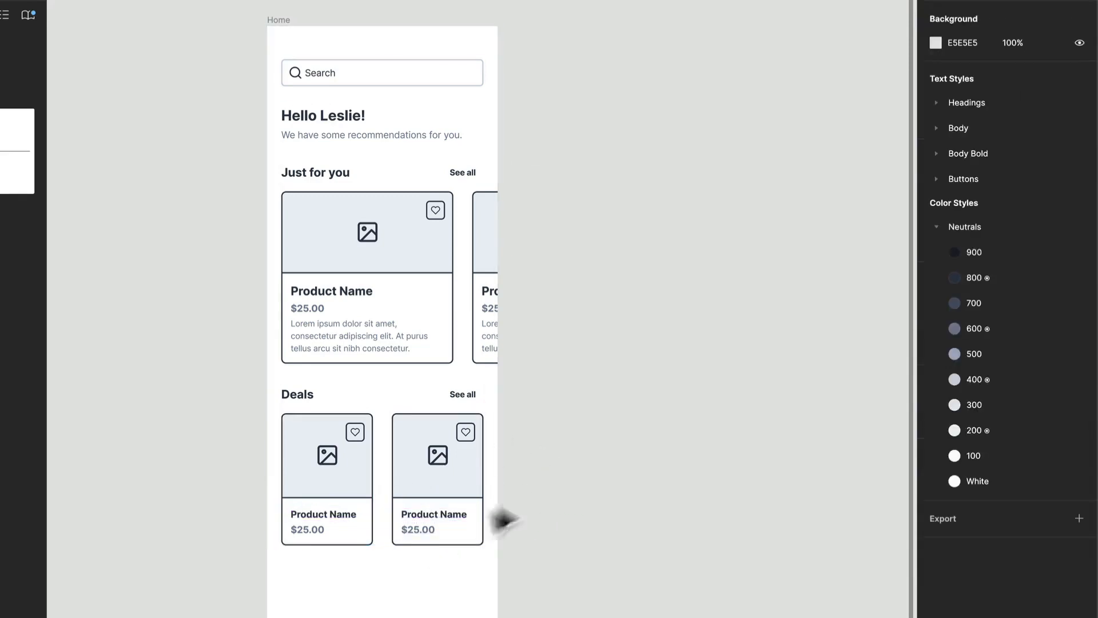
- Reduce the height of both Deals cards to 189
left_click(437, 457)
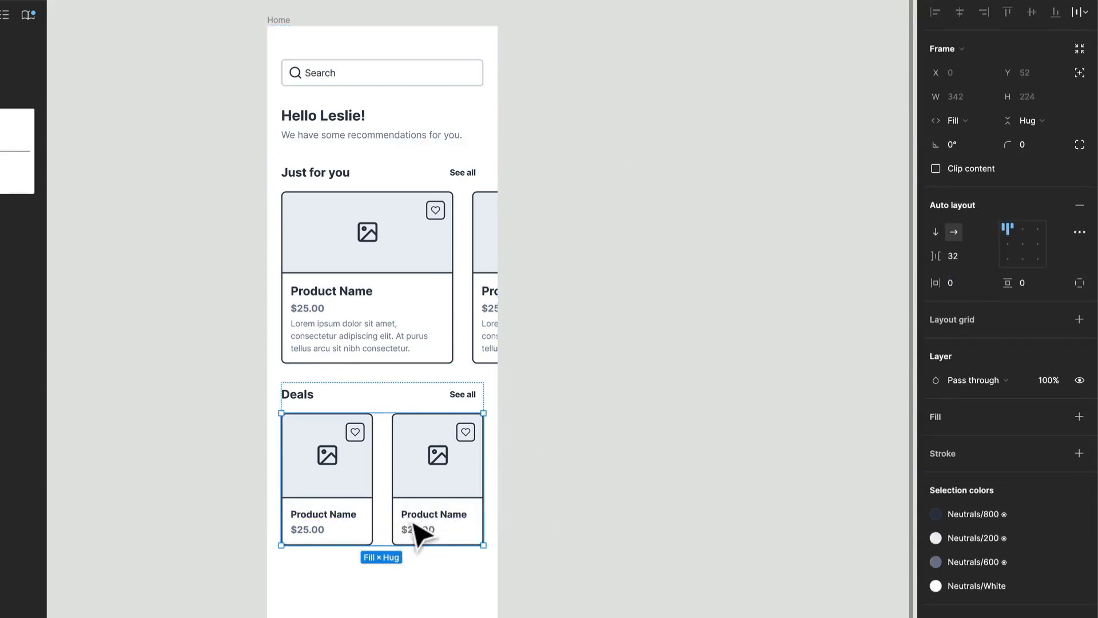
key("Return")
left_click_drag(410, 543, 411, 522)
- Add a copy of the two-card row beneath the first row in the Deals section
scroll(495, 515, "down", 1)
left_click(515, 509)
left_click(395, 426)
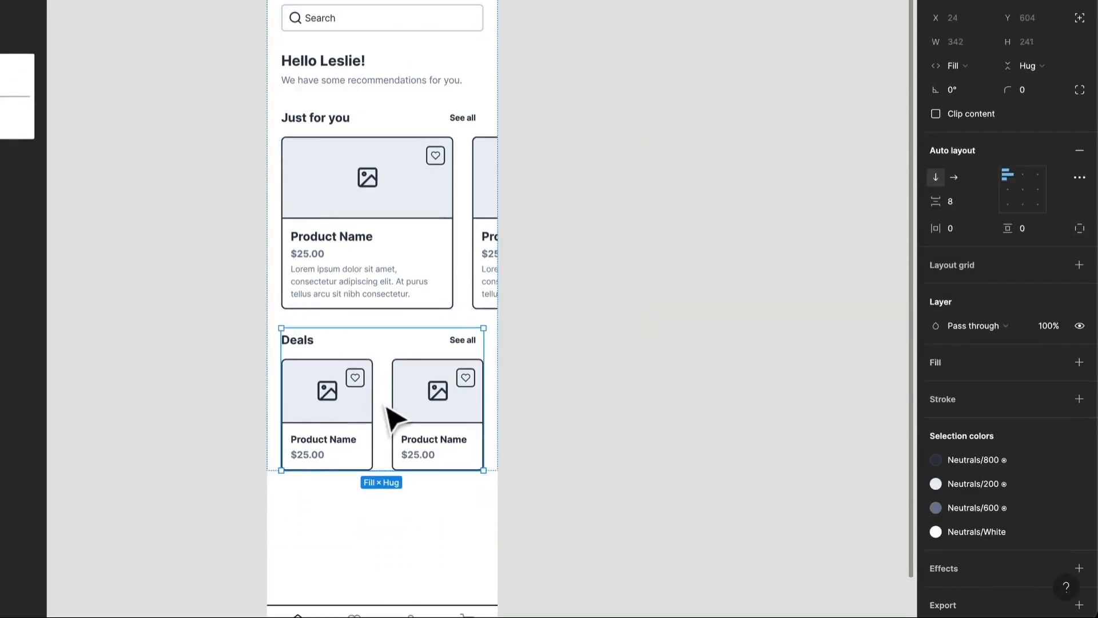
key("ctrl+v")
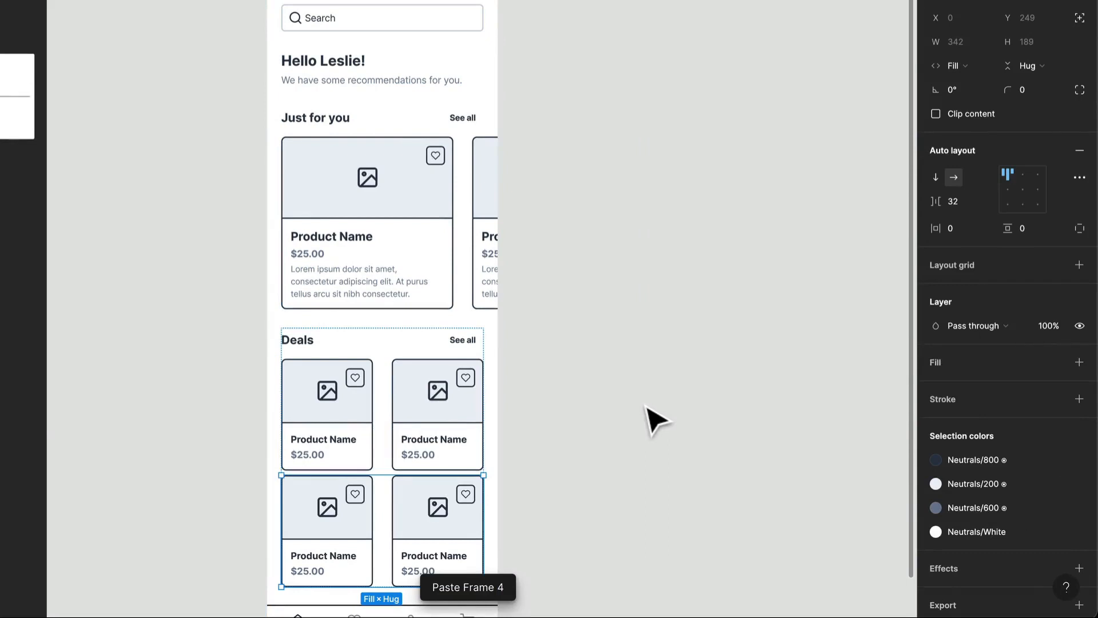
- Wrap both Deals card rows in a vertical auto layout with a spacing of 16
left_click(461, 436, "shift")
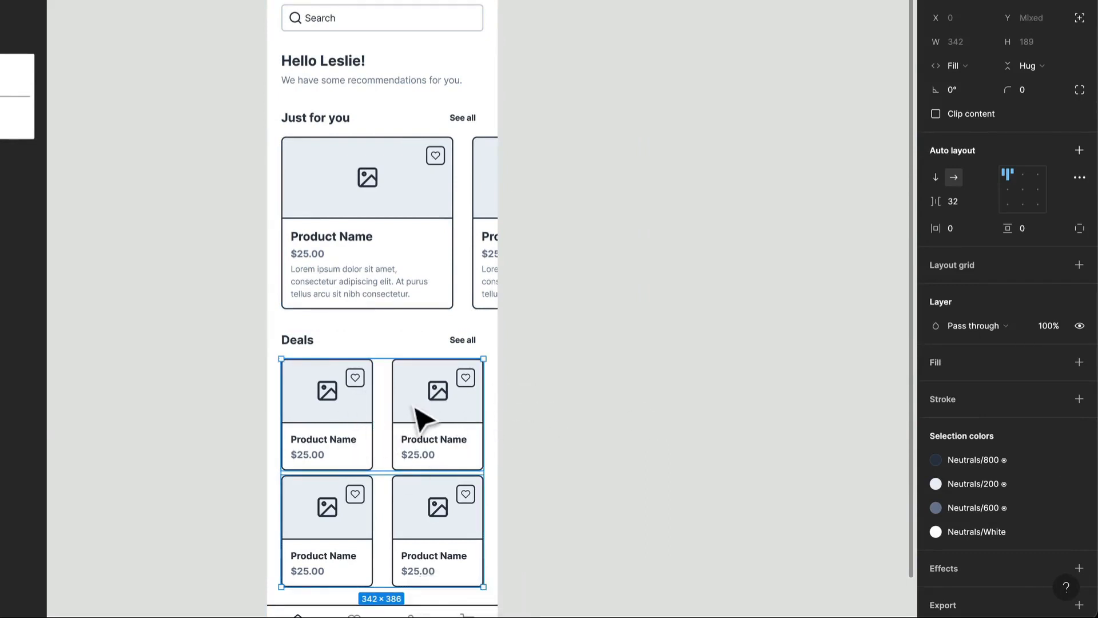
key("shift+a")
left_click(956, 203)
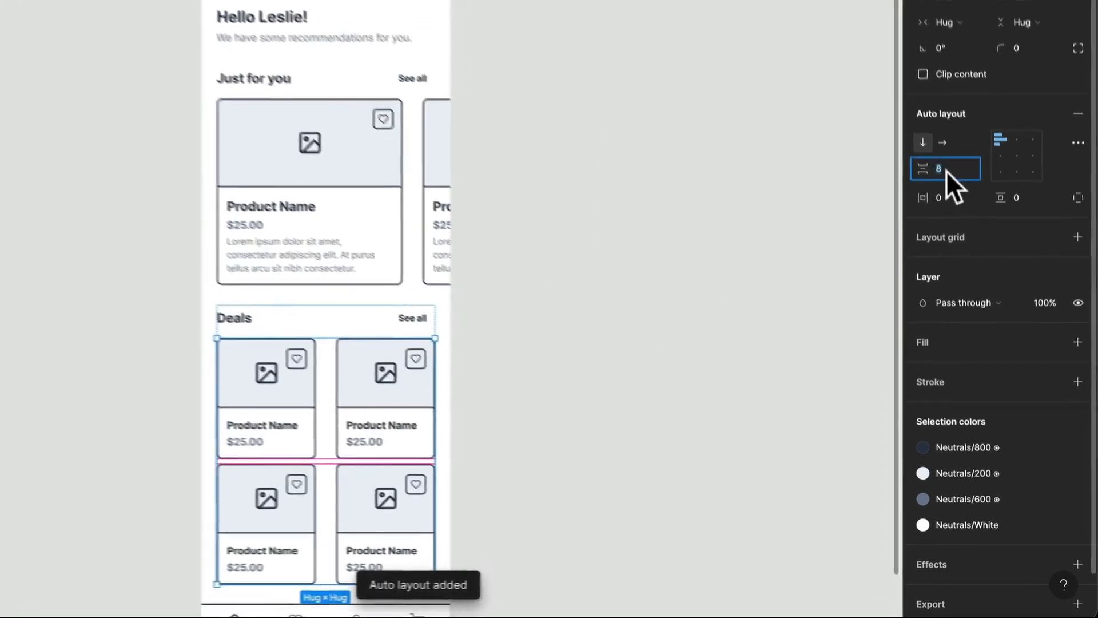
key("Return")
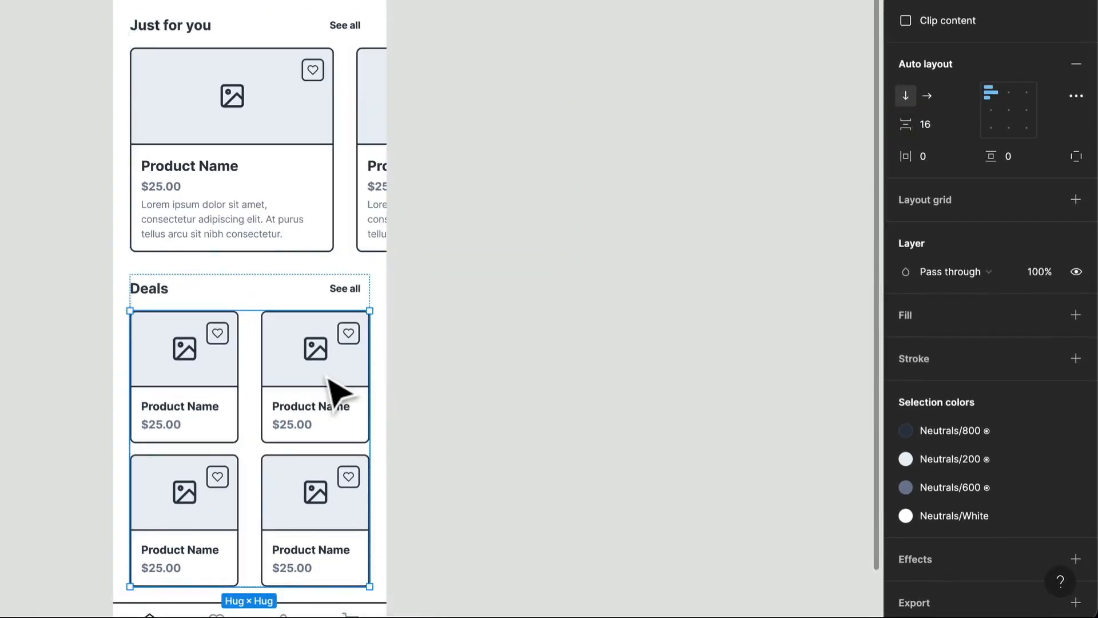
- Set the horizontal gap between the cards in both Deals rows to 16
key("Return")
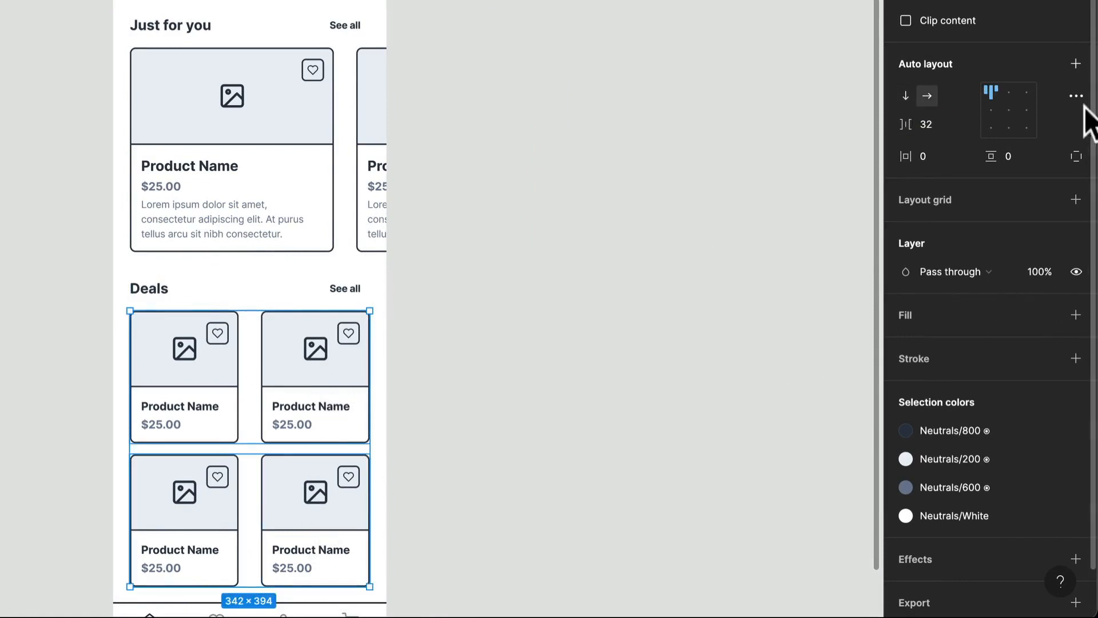
left_click(938, 124)
type("16")
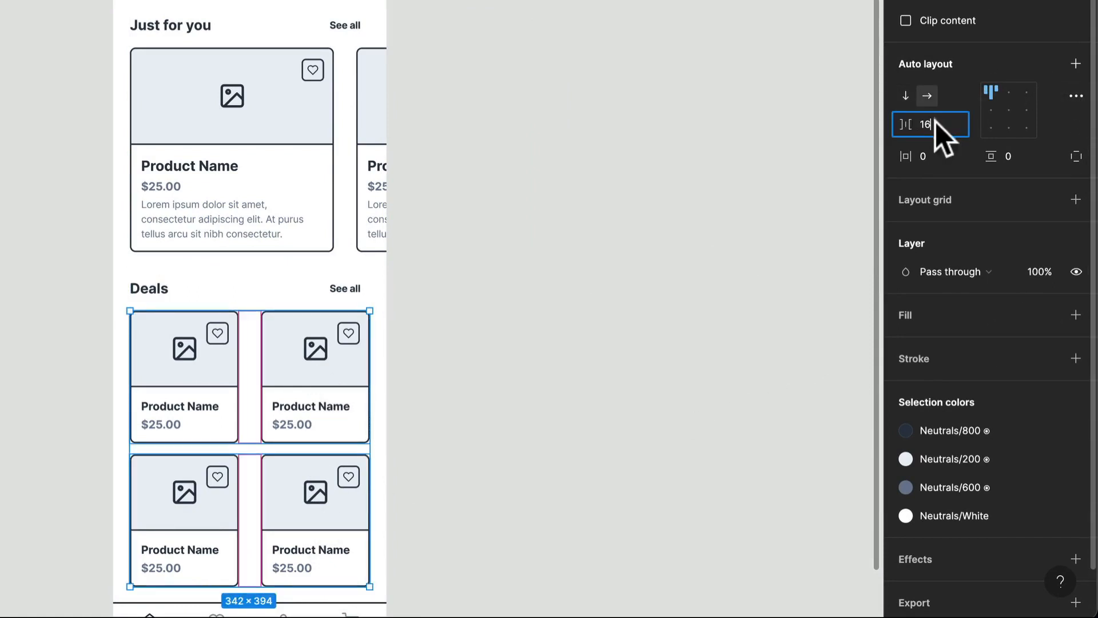
key("Return")
left_click(493, 302)
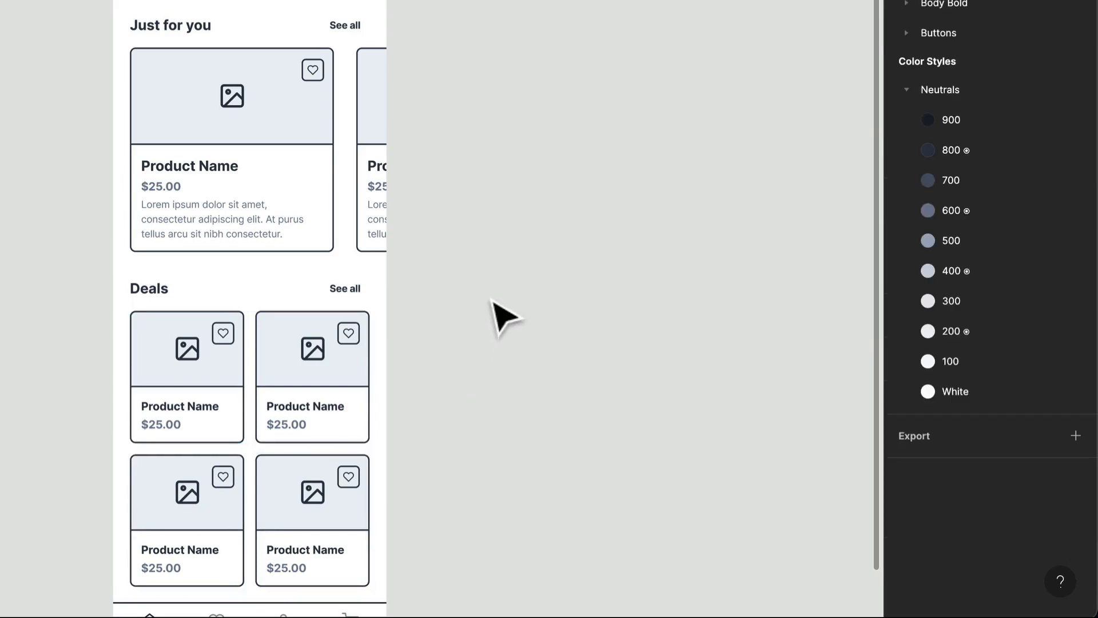
- Extend the Home screen frame downward to a height of 1443
scroll(493, 302, "down", 5)
right_click(360, 300)
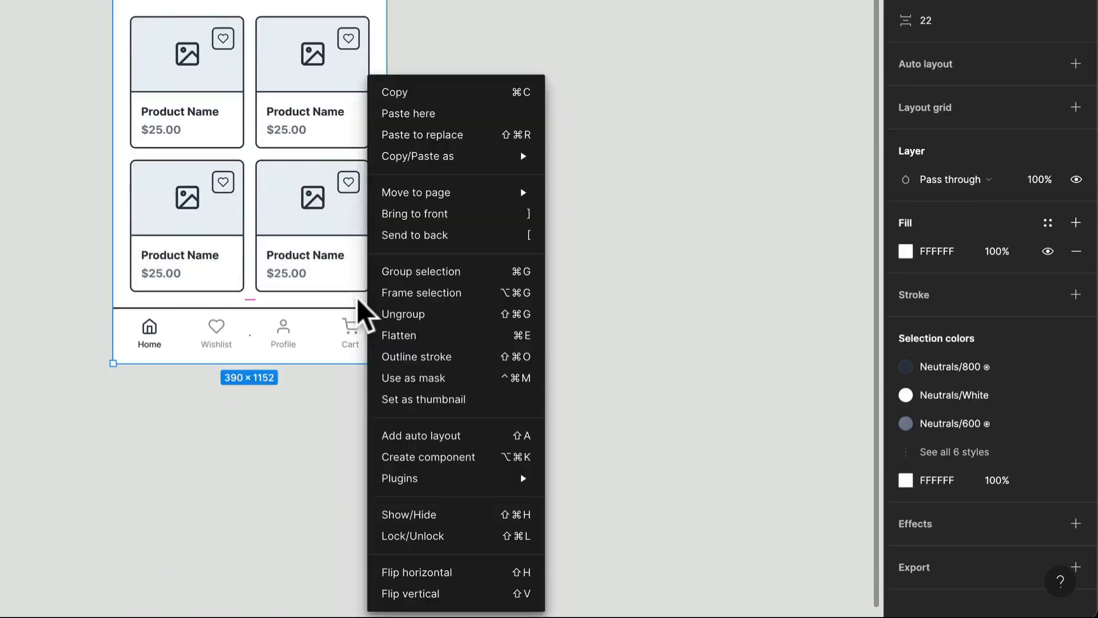
key("Escape")
left_click_drag(348, 362, 347, 566)
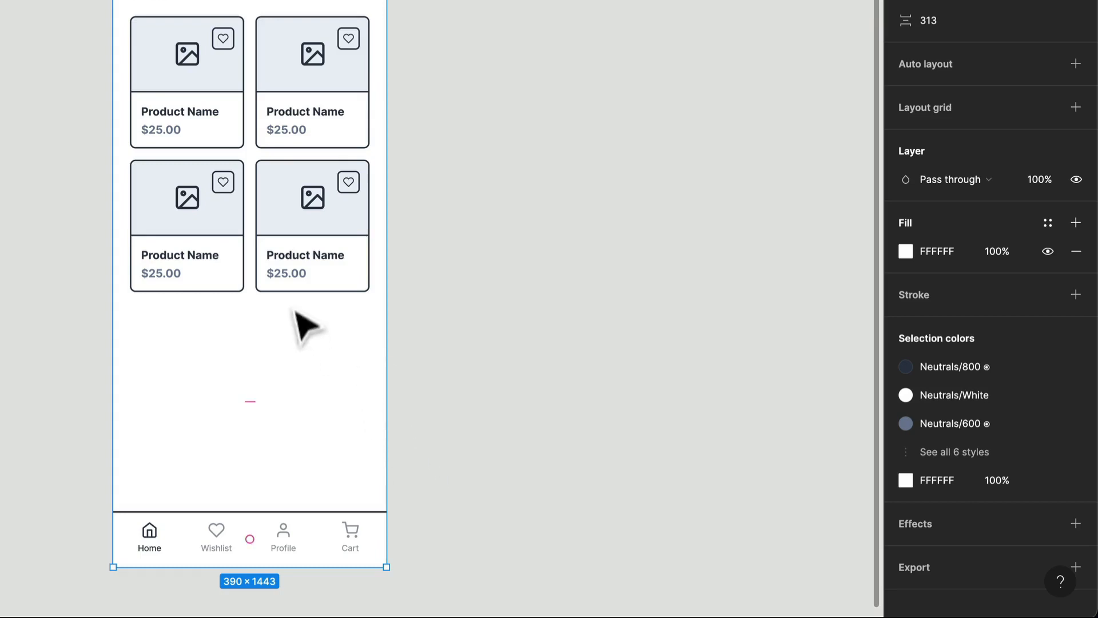
- Add a copy of the Deals section beneath the original and delete one card row from the copy
left_click(266, 71)
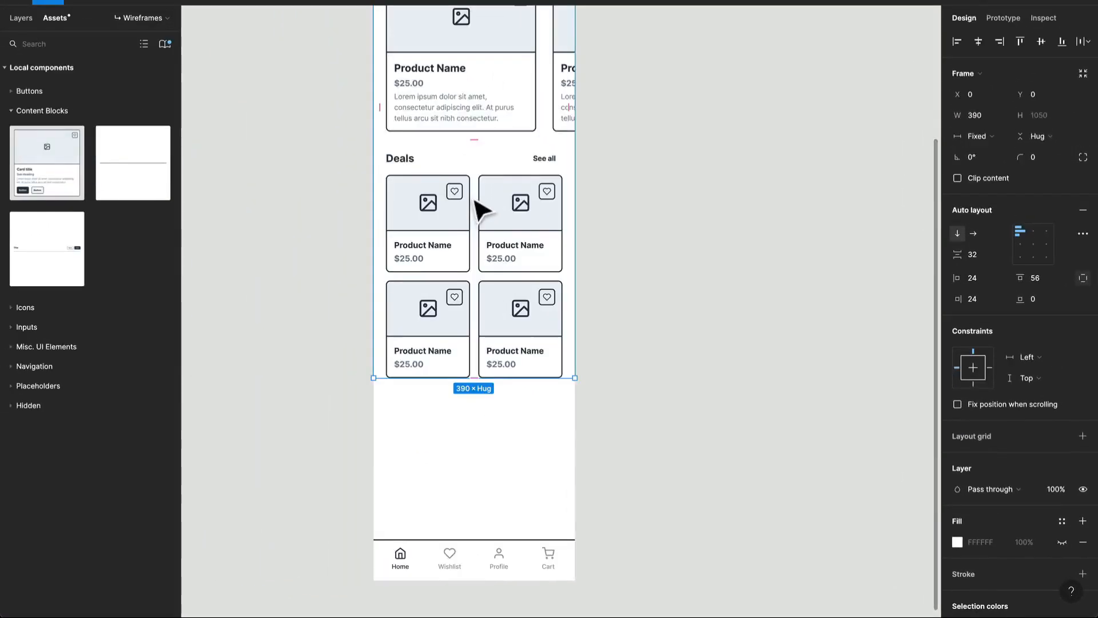
left_click(479, 189)
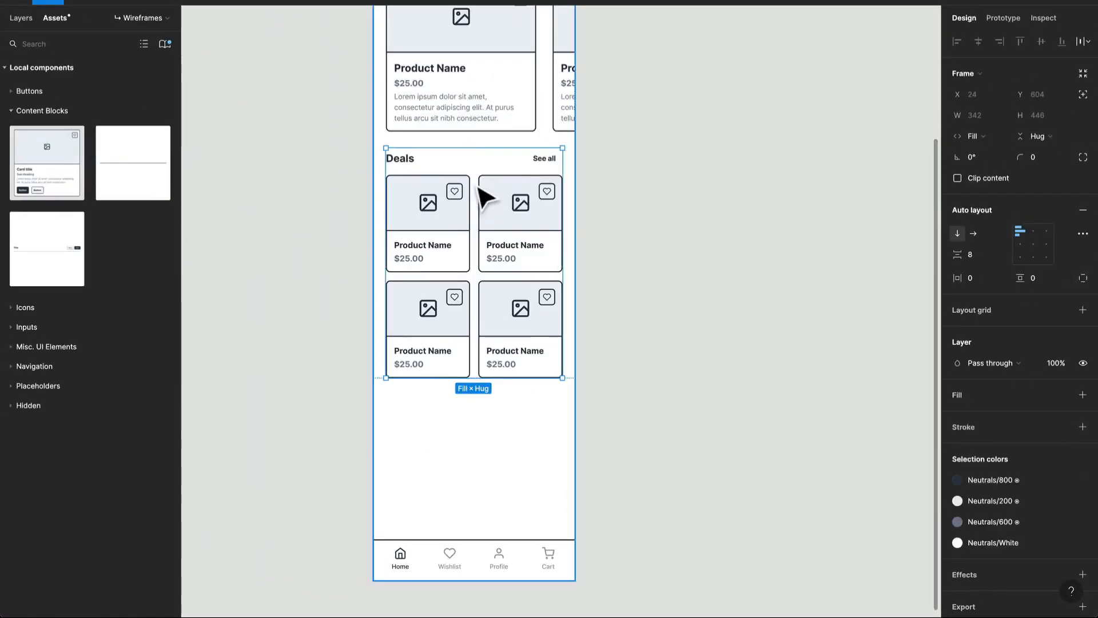
key("ctrl+v")
left_click(423, 450)
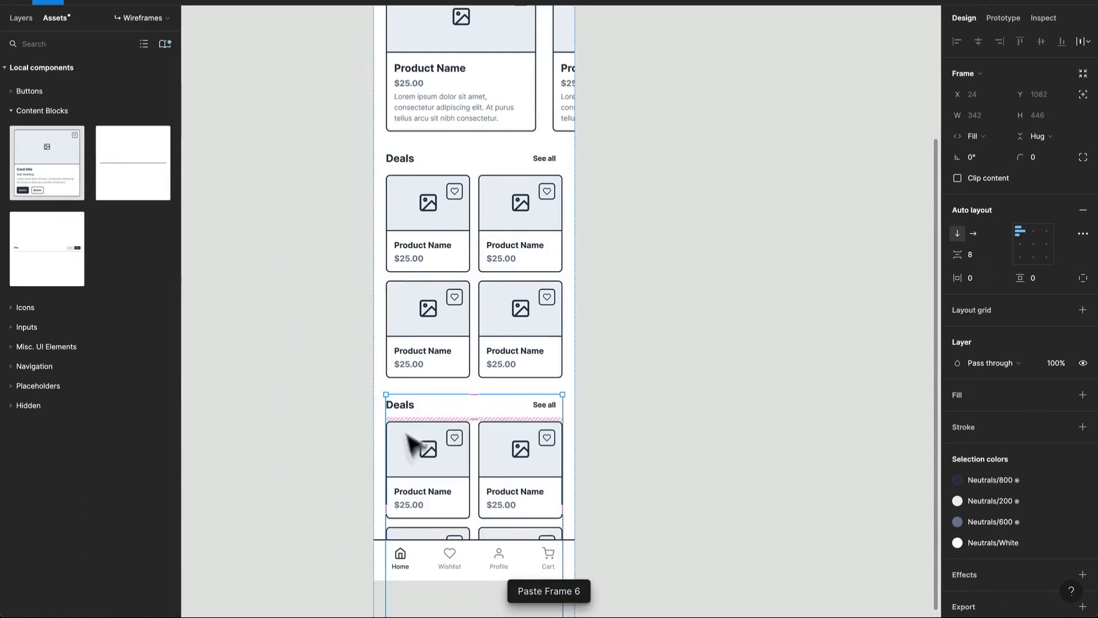
double_click(431, 480)
key("Delete")
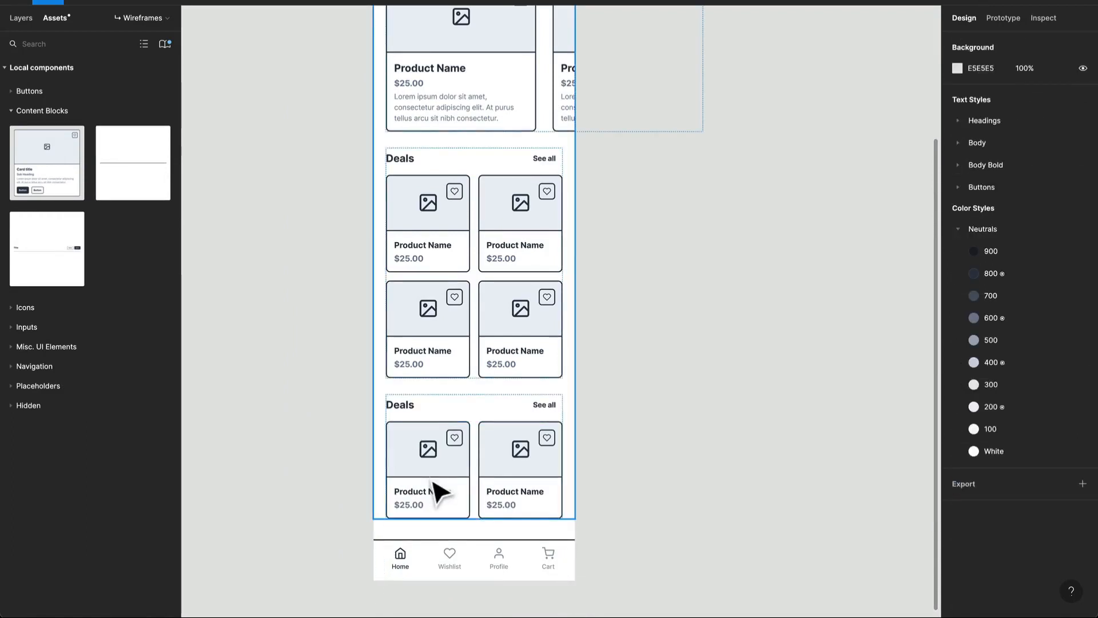
- Change the title of the copied Deals section to "Categories"
triple_click(432, 483)
double_click(413, 406)
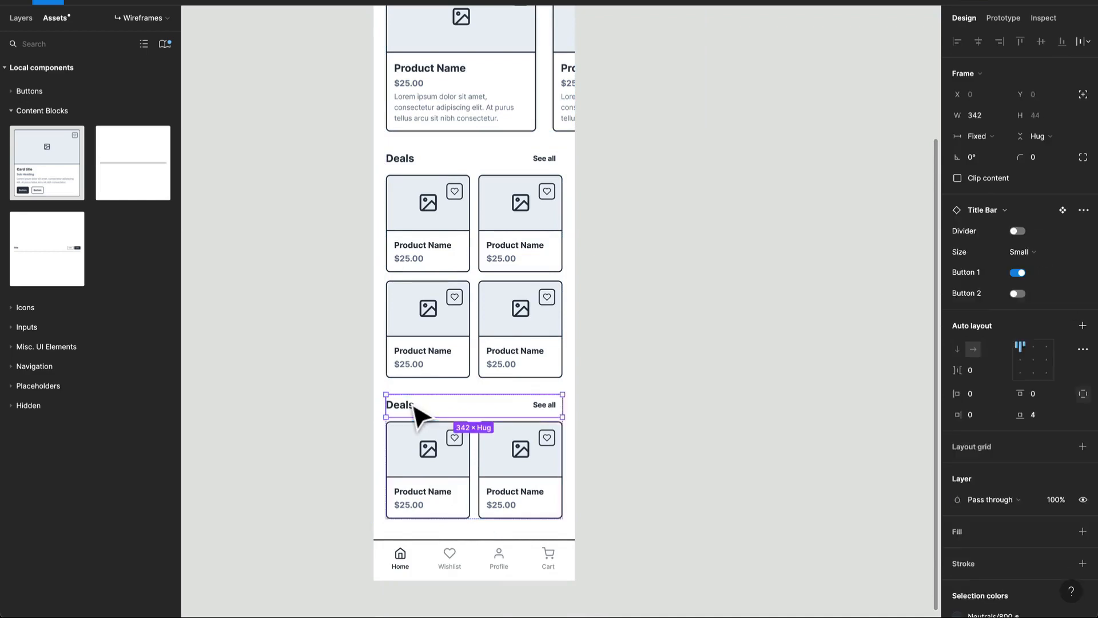
double_click(412, 405)
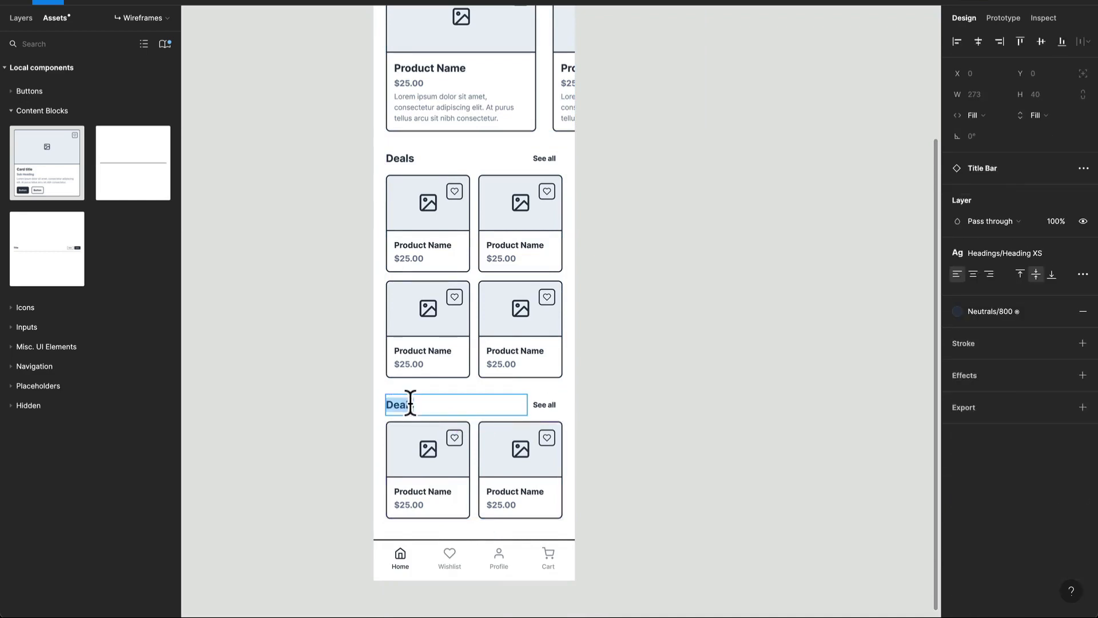
type("Categories")
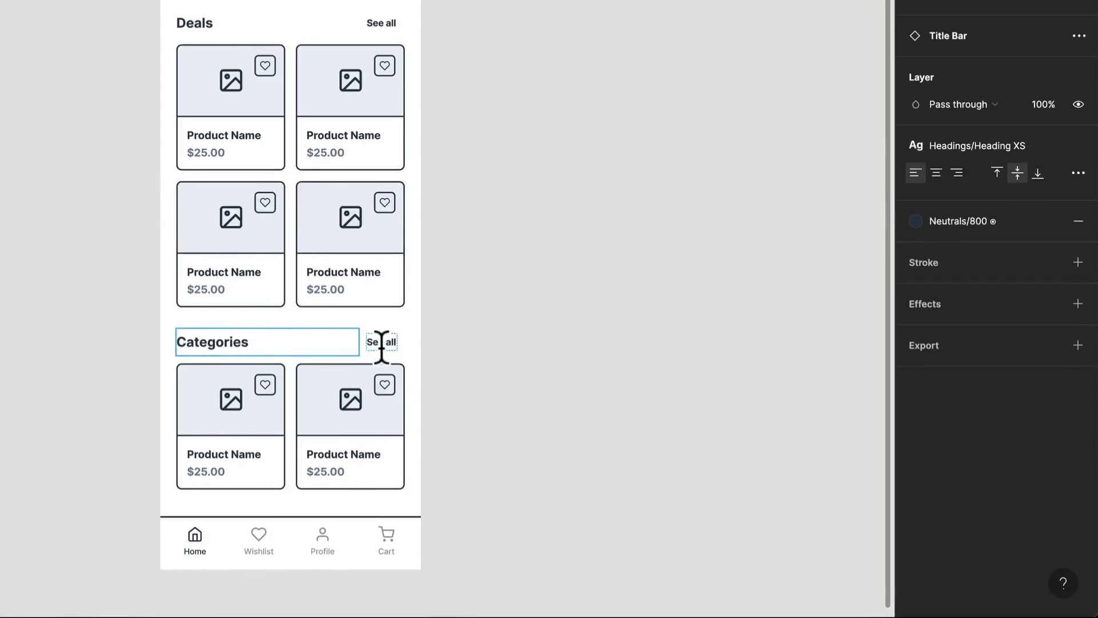
key("Escape")
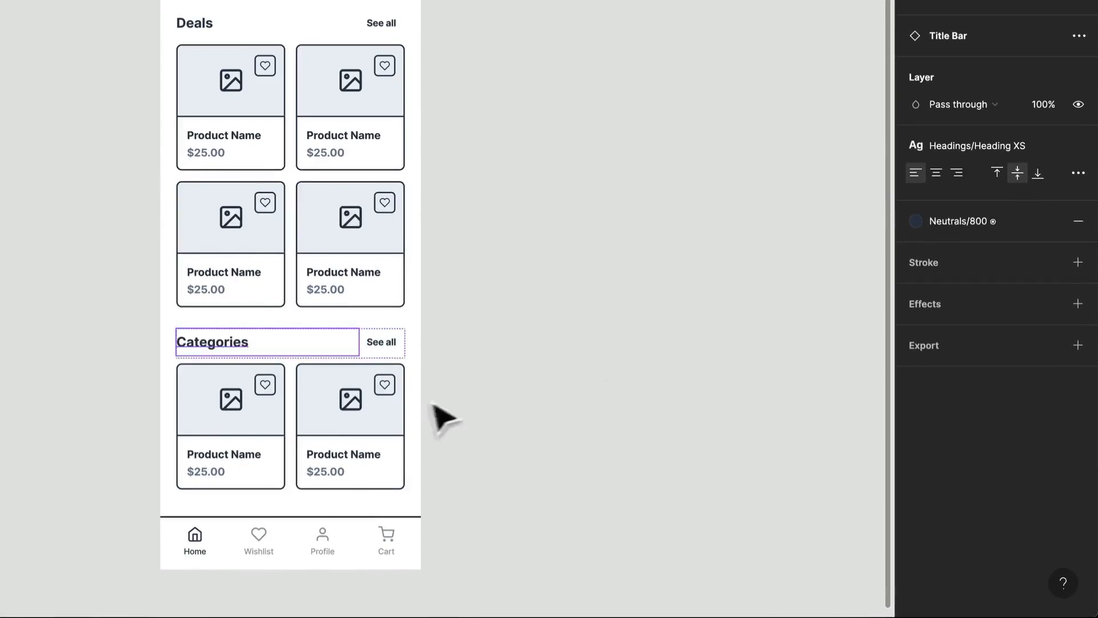
- Hide the image, icon and sub heading on both Categories cards
left_click(262, 413)
left_click(268, 426)
left_click(341, 430, "shift")
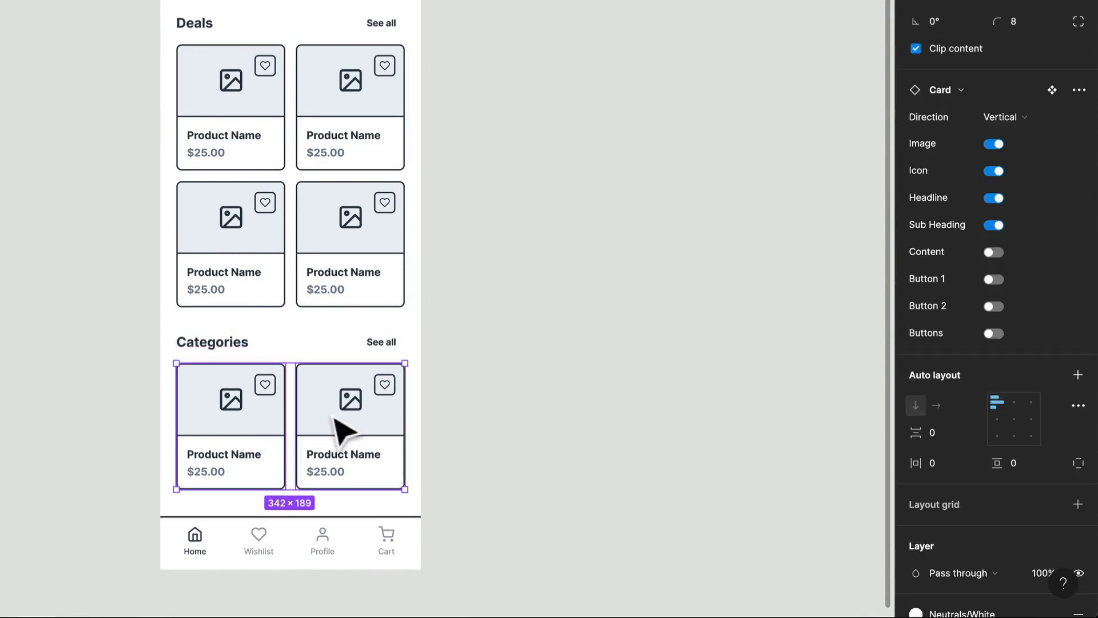
left_click(995, 144)
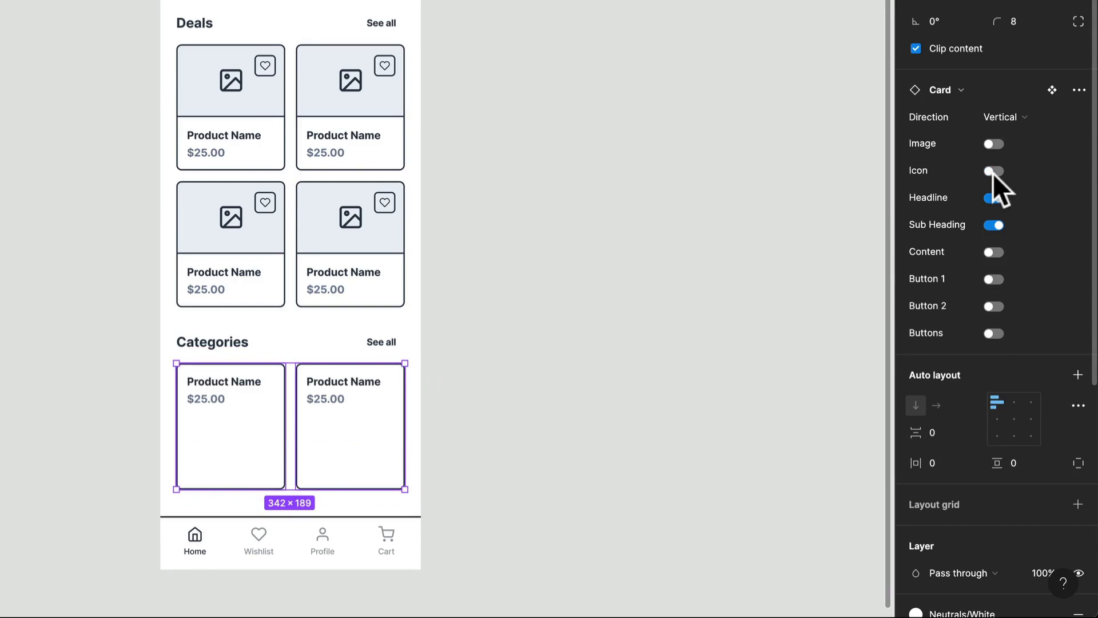
left_click(994, 224)
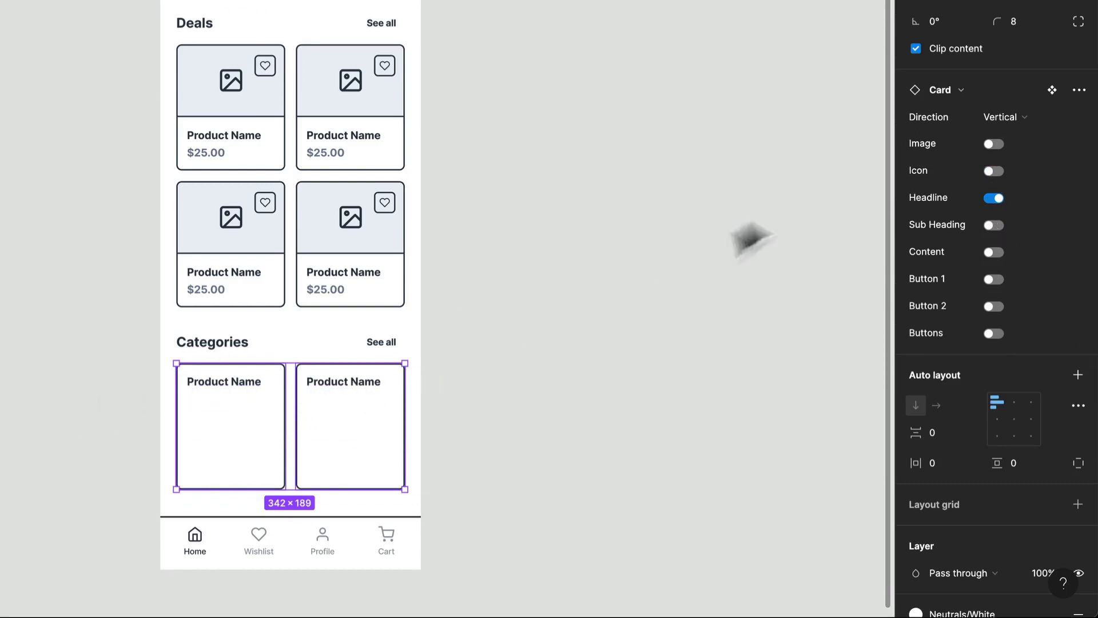
- Centre the auto layout alignment of both Categories cards and of their inner content stacks
left_click(1013, 420)
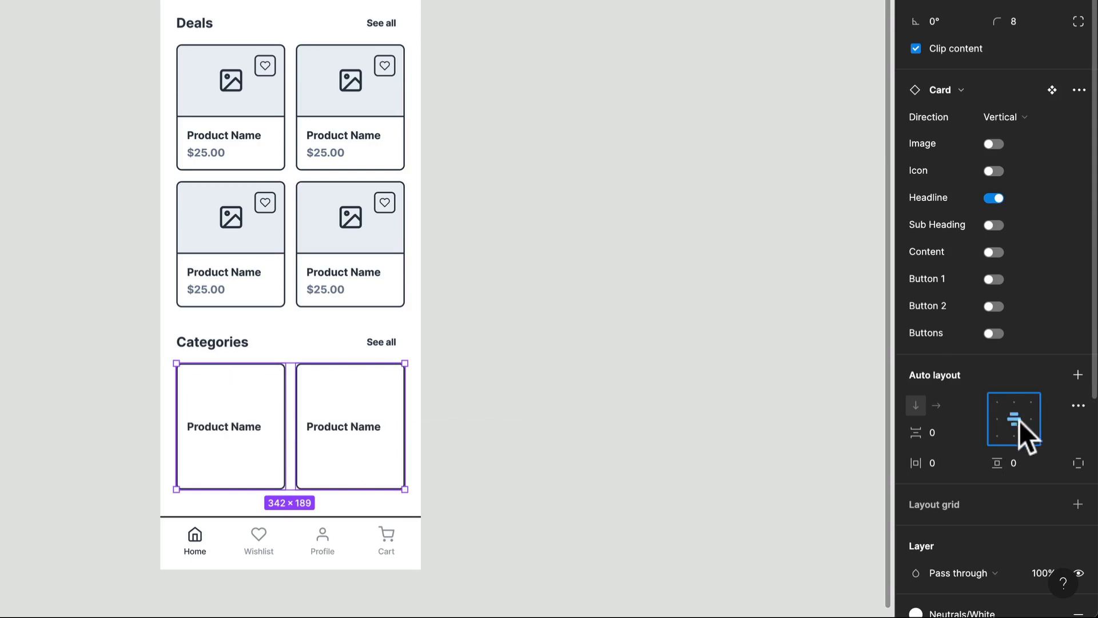
double_click(358, 433)
double_click(356, 432)
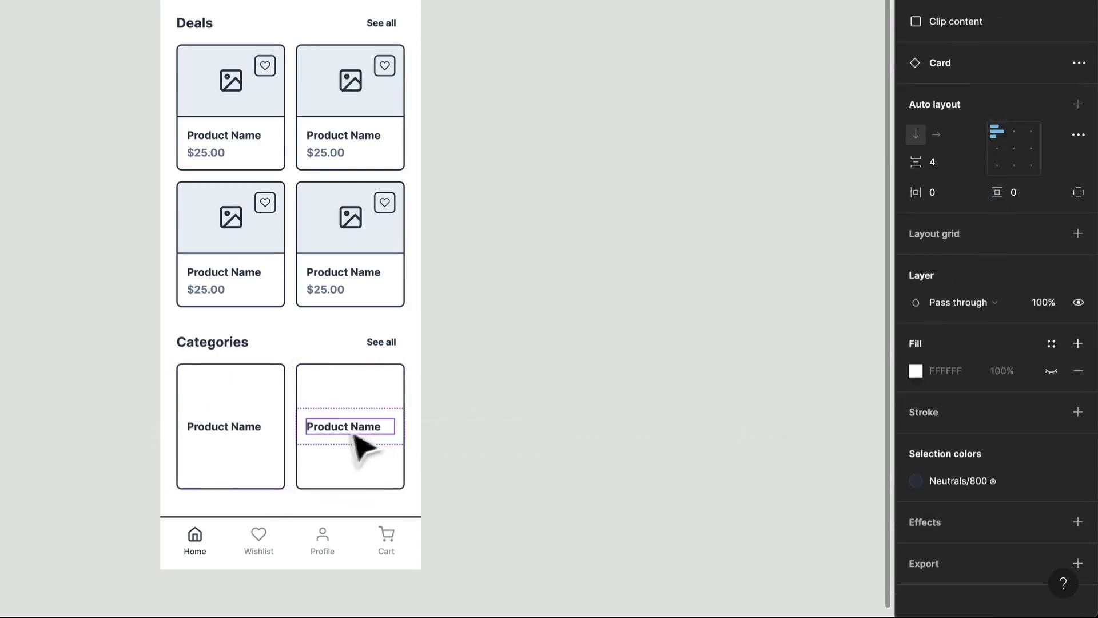
left_click(216, 436, "shift")
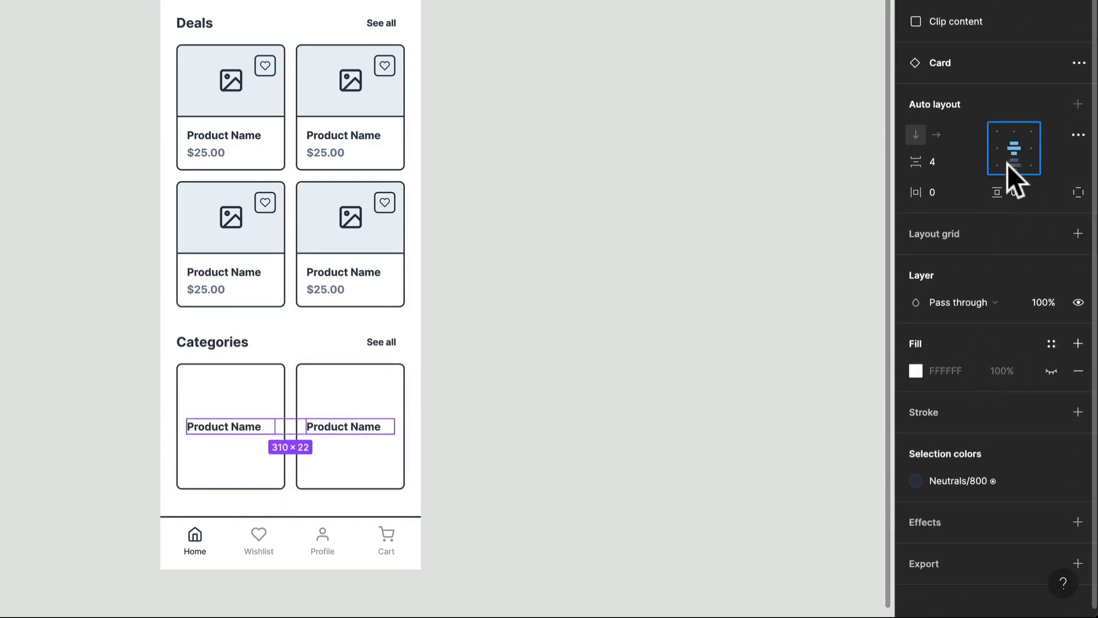
- Centre-align the product name text in both Categories cards
left_click(226, 427)
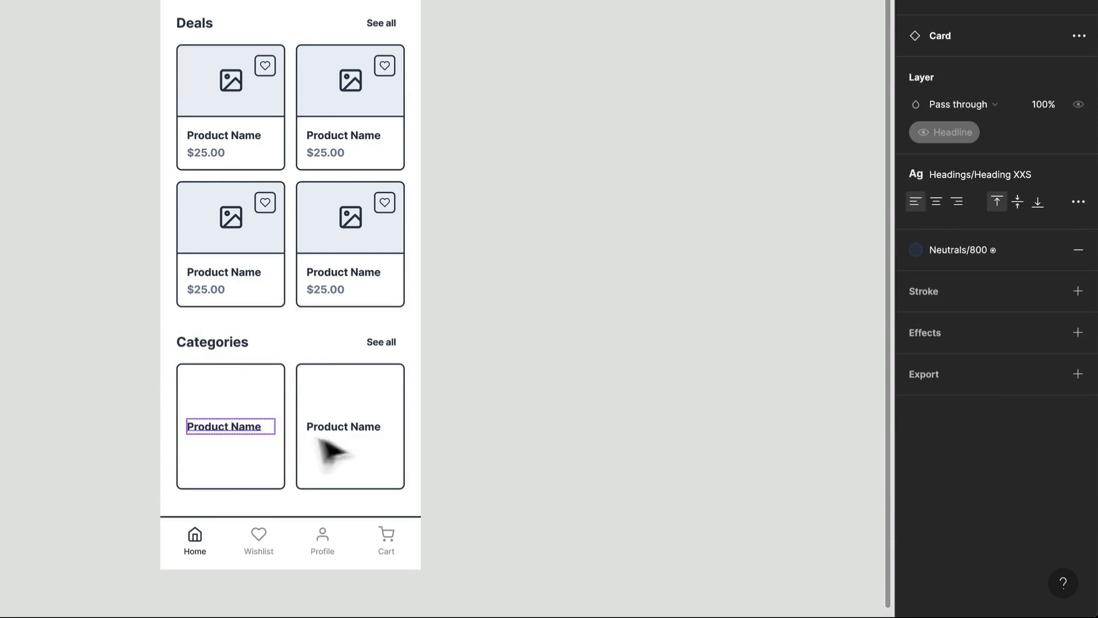
double_click(361, 431, "shift")
double_click(361, 431, "shift")
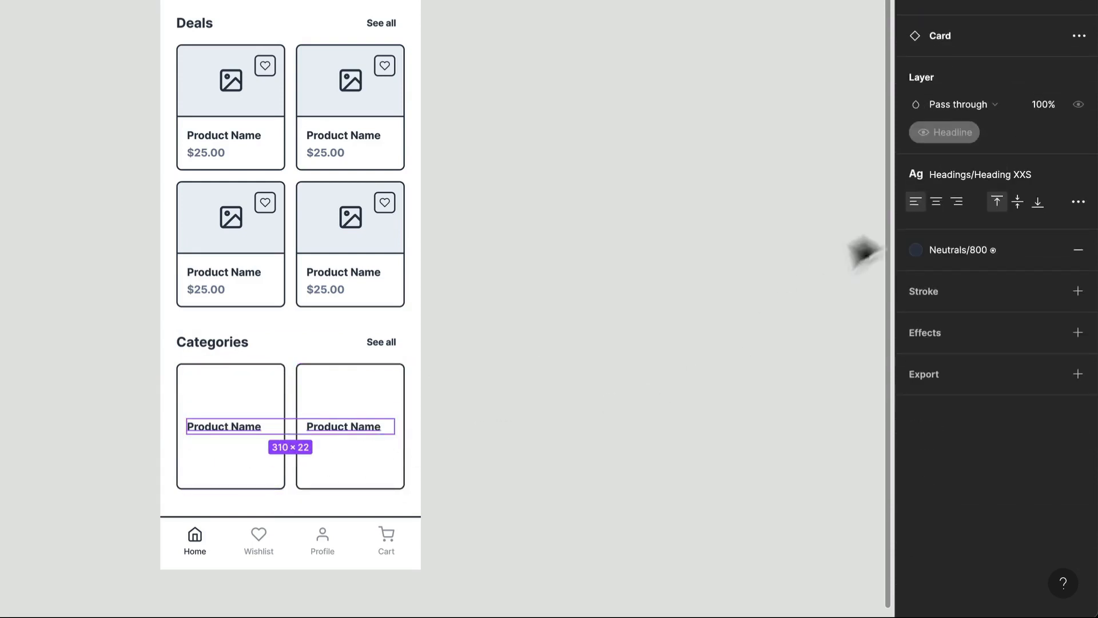
left_click(936, 201)
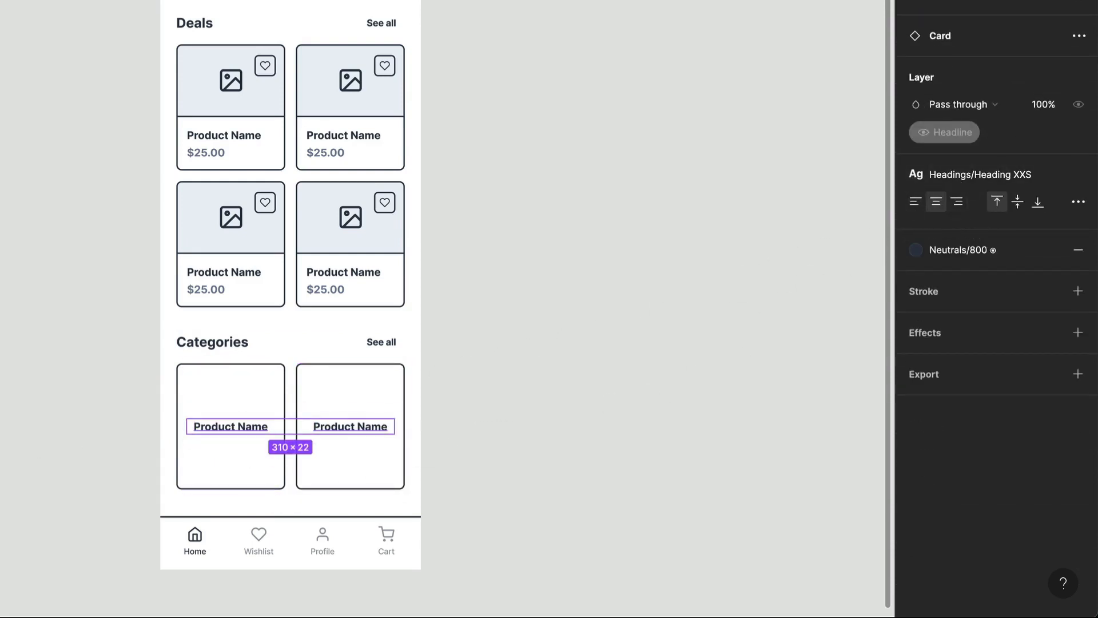
- Reduce the height of both Categories cards to 148
left_click(274, 404)
left_click(372, 409, "shift")
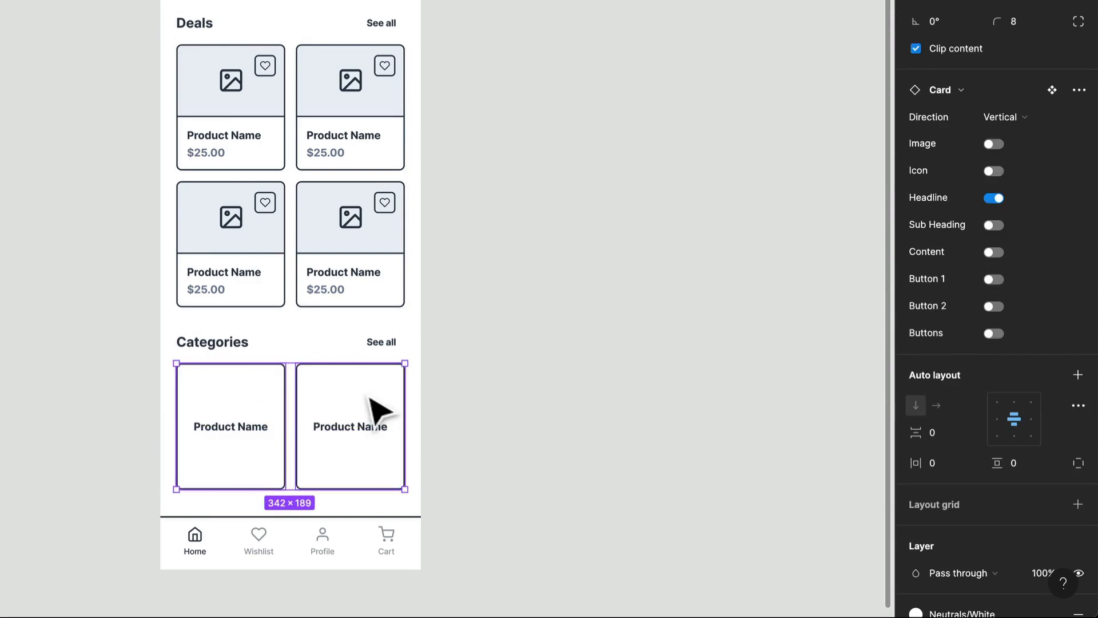
left_click_drag(345, 489, 349, 463)
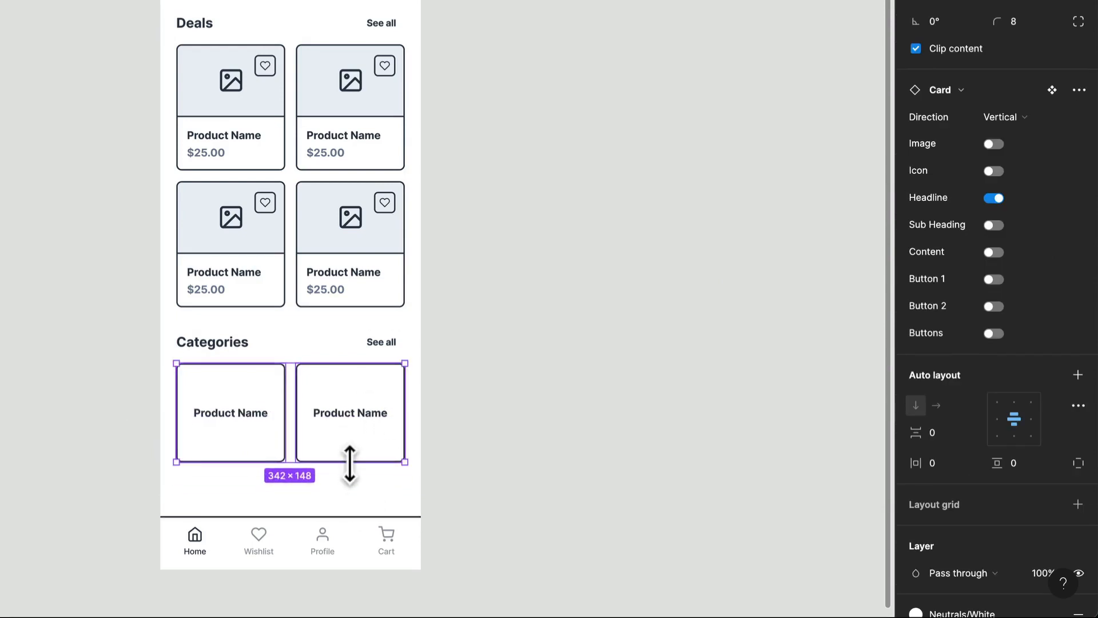
- Add a copy of the second Categories card as a third card in the row
left_click(366, 457)
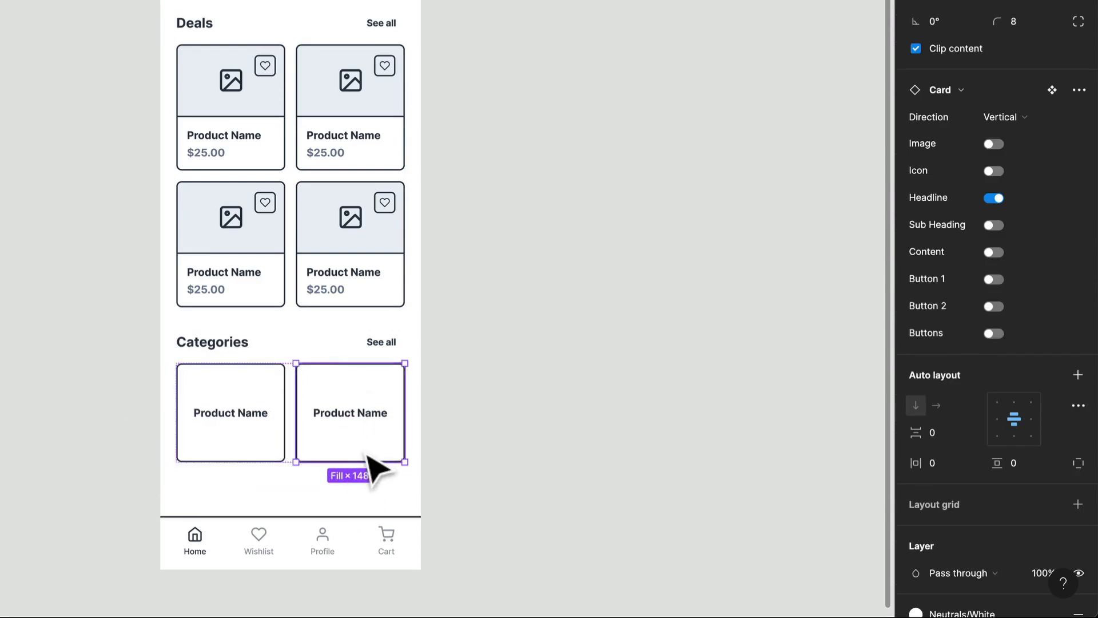
key("ctrl+v")
left_click(527, 424)
- Make the Categories section and the frame holding its cards hug their contents horizontally
left_click(360, 418)
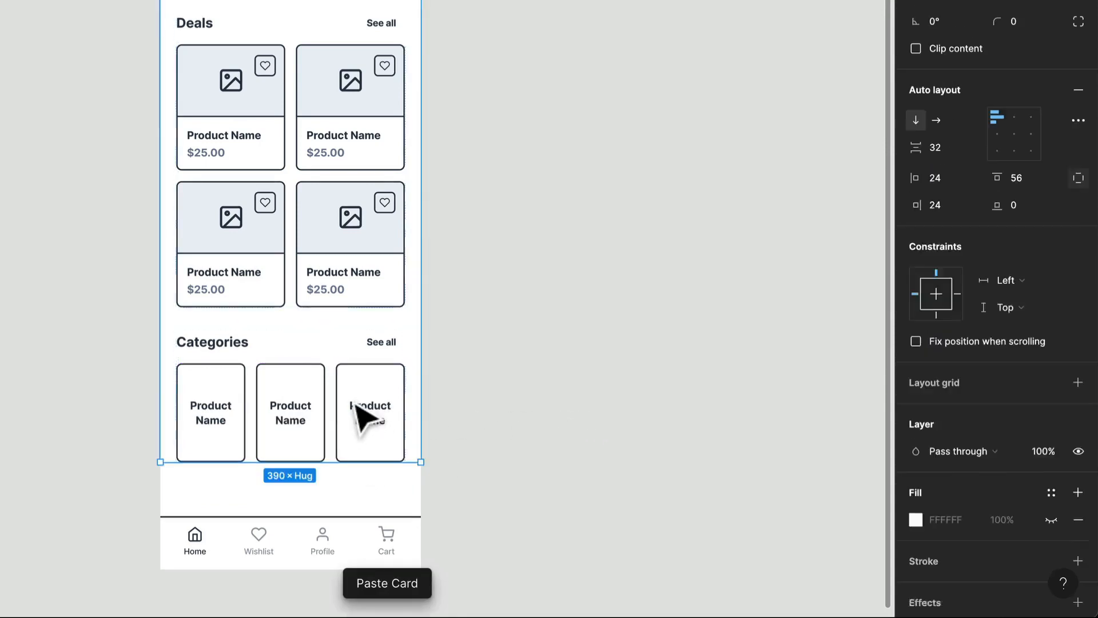
left_click(354, 403)
left_click(952, 163)
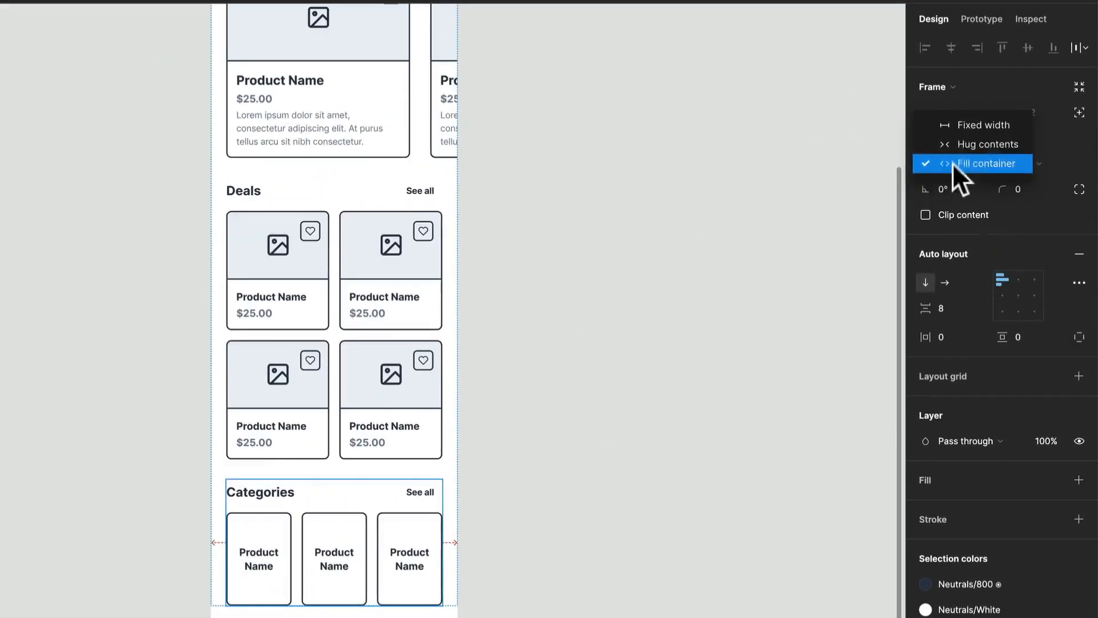
left_click(966, 143)
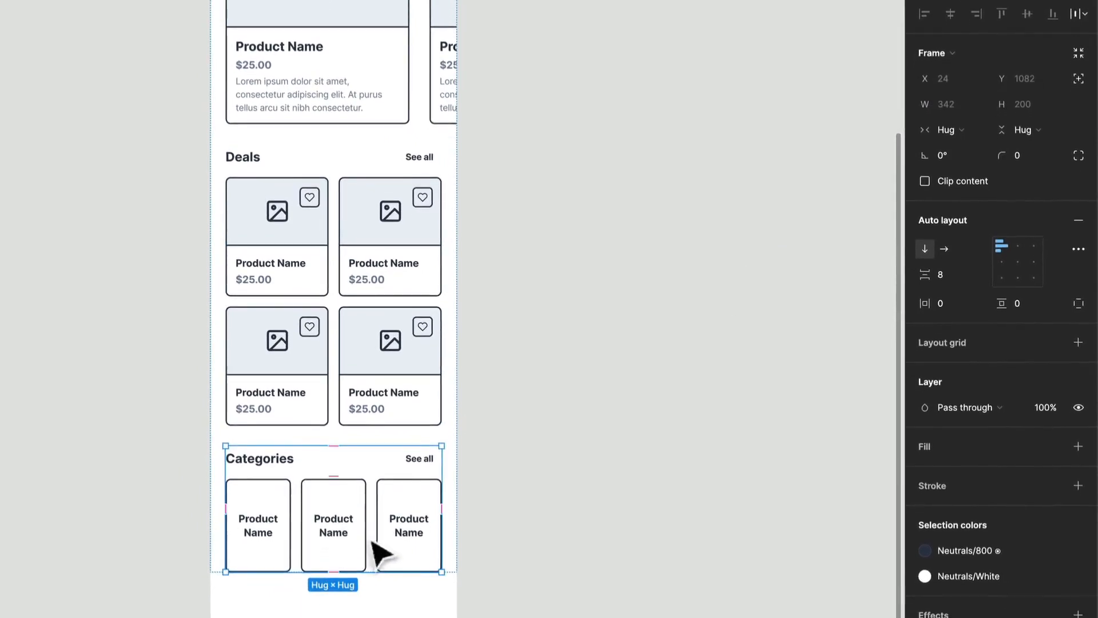
left_click(416, 520)
left_click(963, 129)
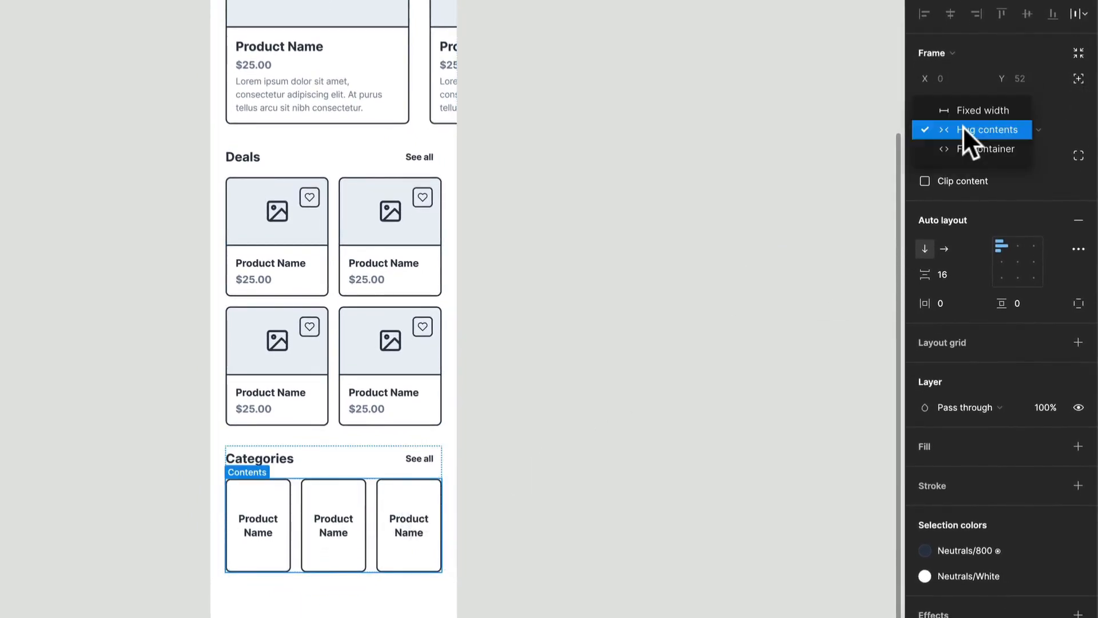
left_click(963, 128)
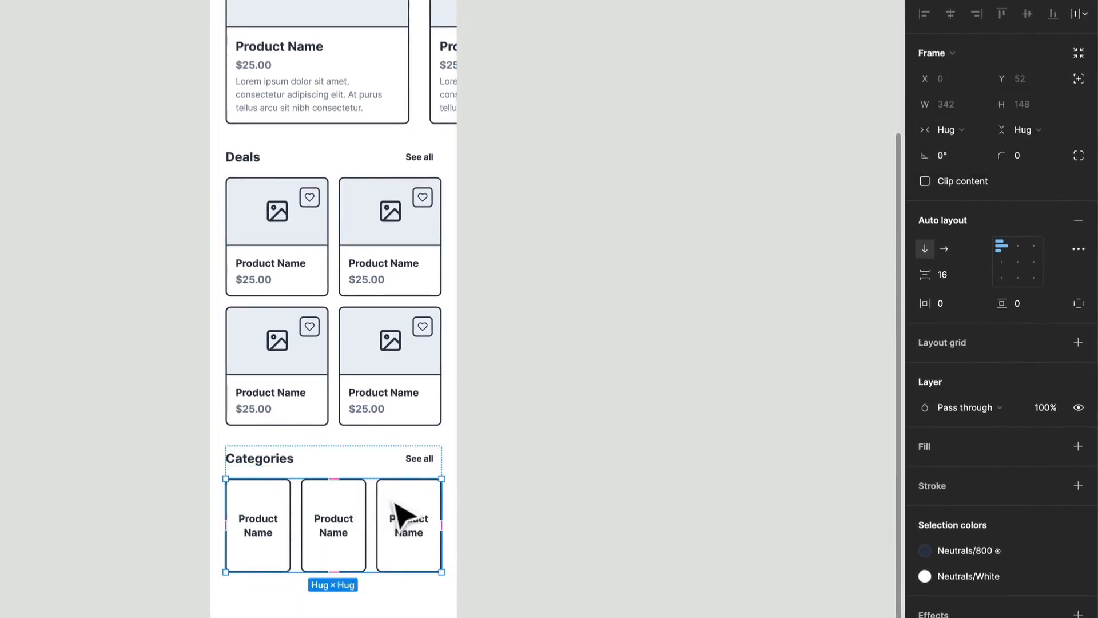
- Ungroup the redundant inner Frame 6 so the card row sits directly inside the Categories section
double_click(394, 503)
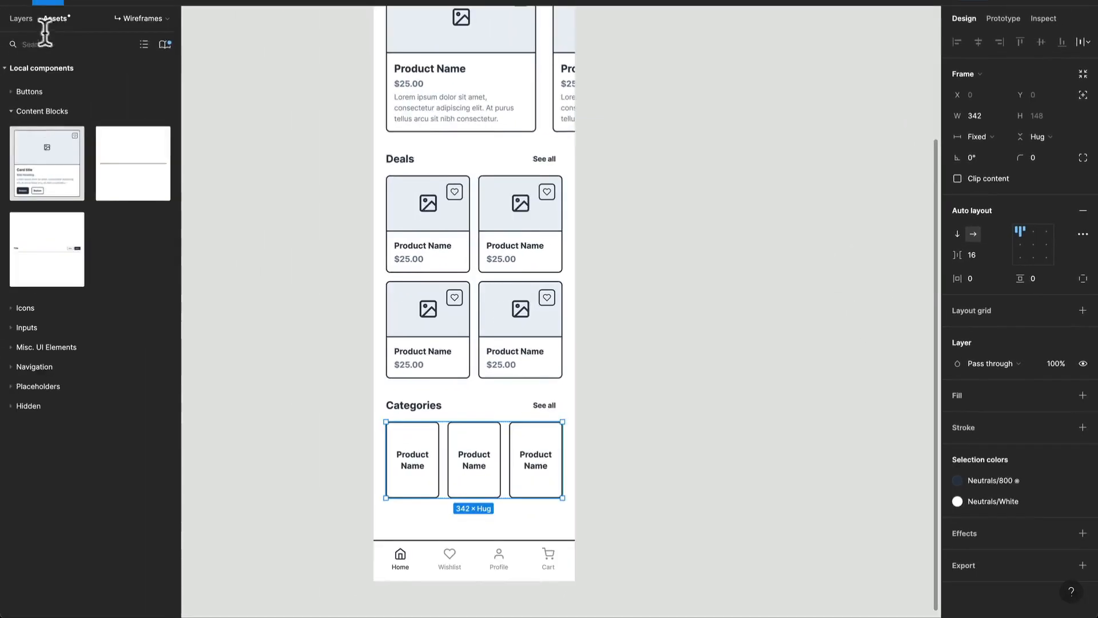
left_click(23, 18)
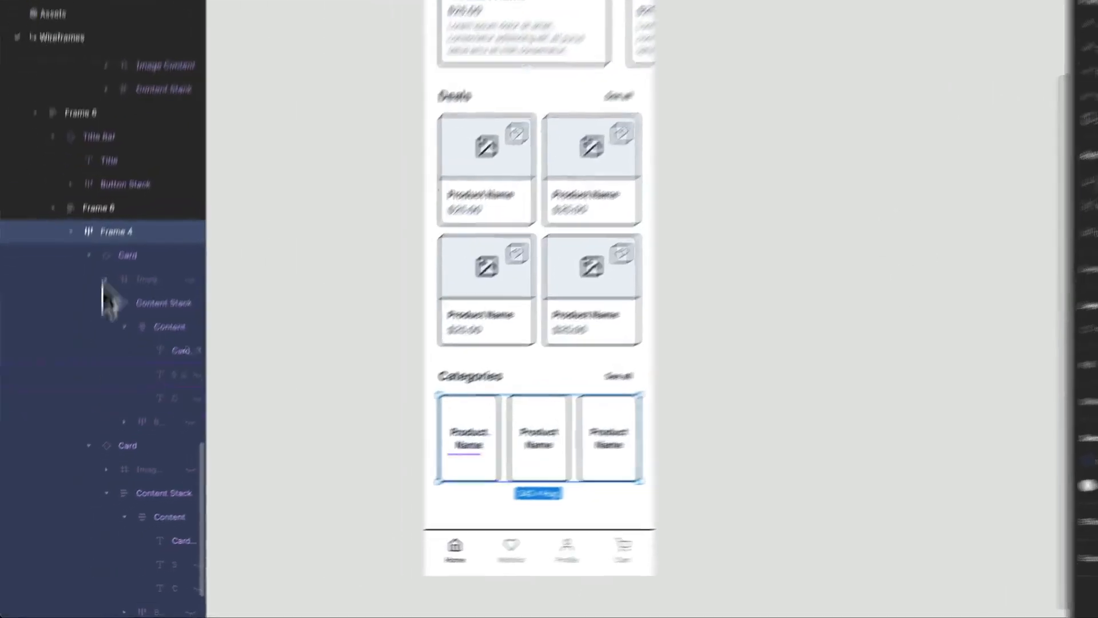
left_click(71, 231)
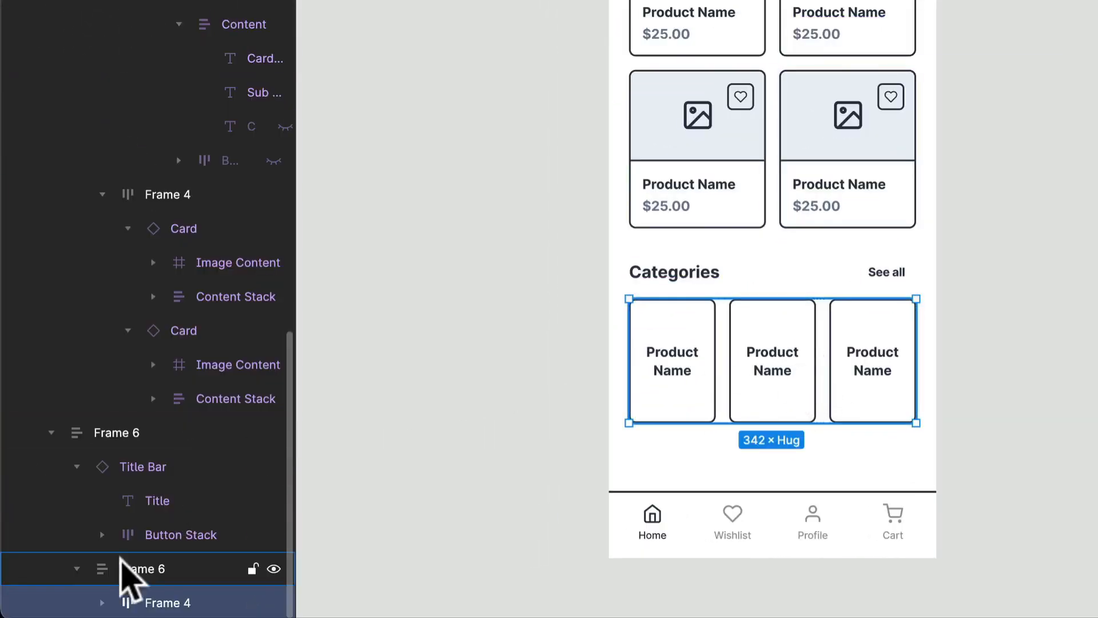
left_click(122, 563)
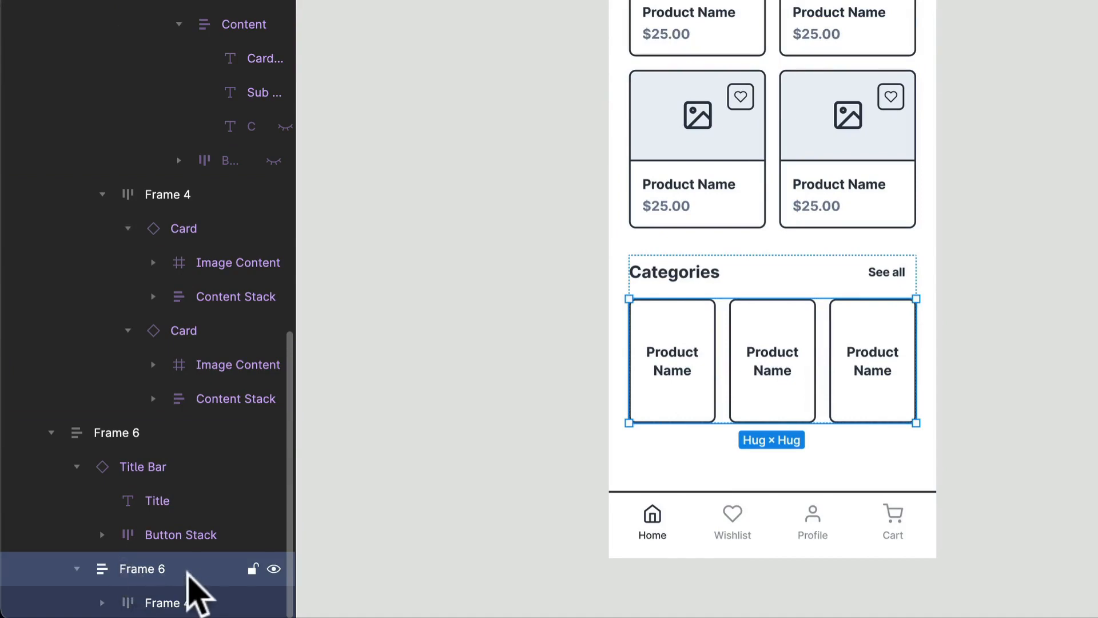
key("shift+super+g")
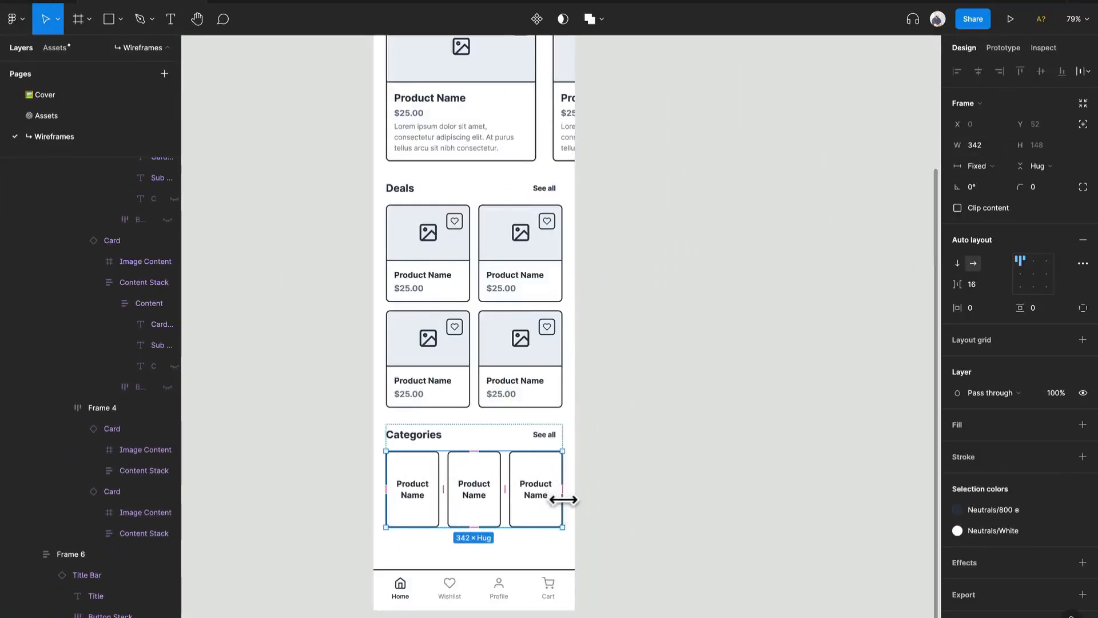
- Widen the Categories card row to 439 and reduce the height of its three cards to 128
left_click_drag(563, 499, 630, 501)
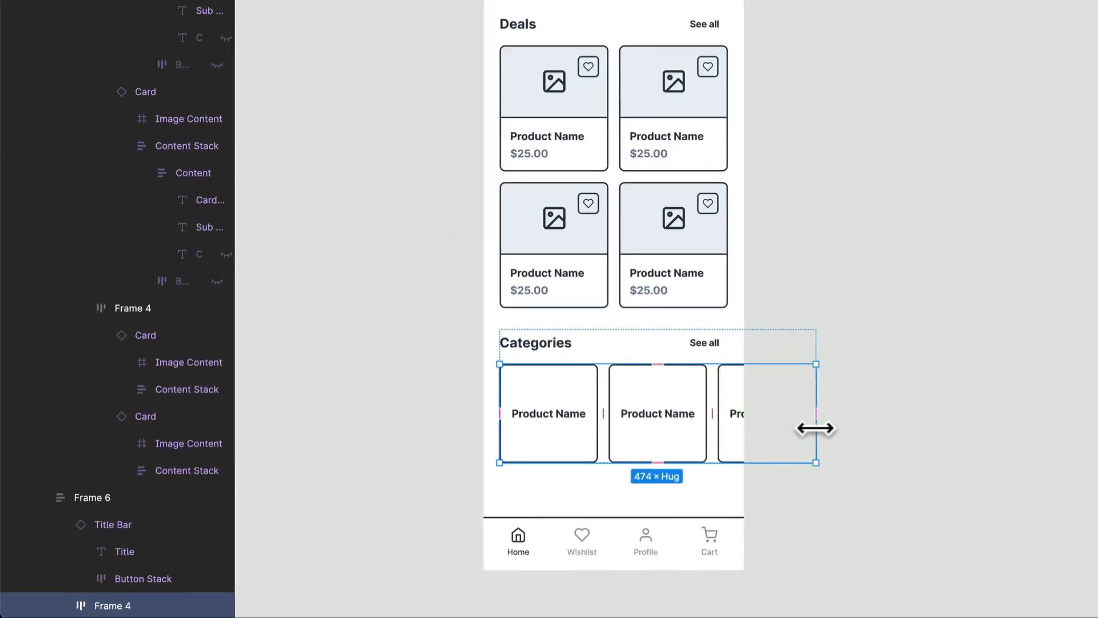
left_click_drag(816, 428, 793, 427)
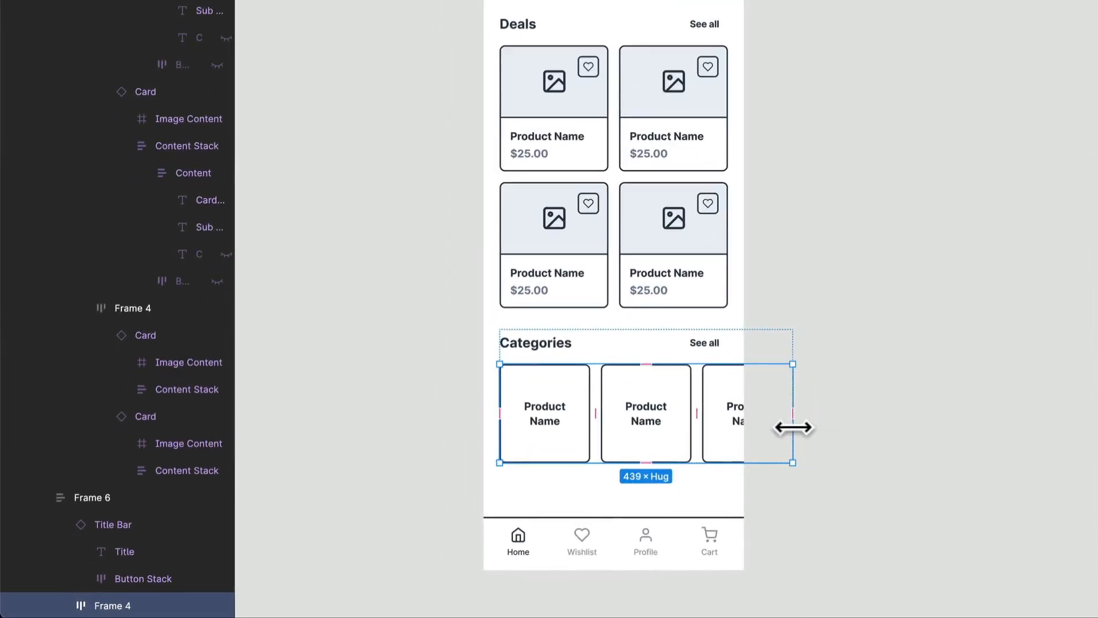
left_click(686, 436)
key("ctrl+a")
left_click_drag(684, 462, 685, 451)
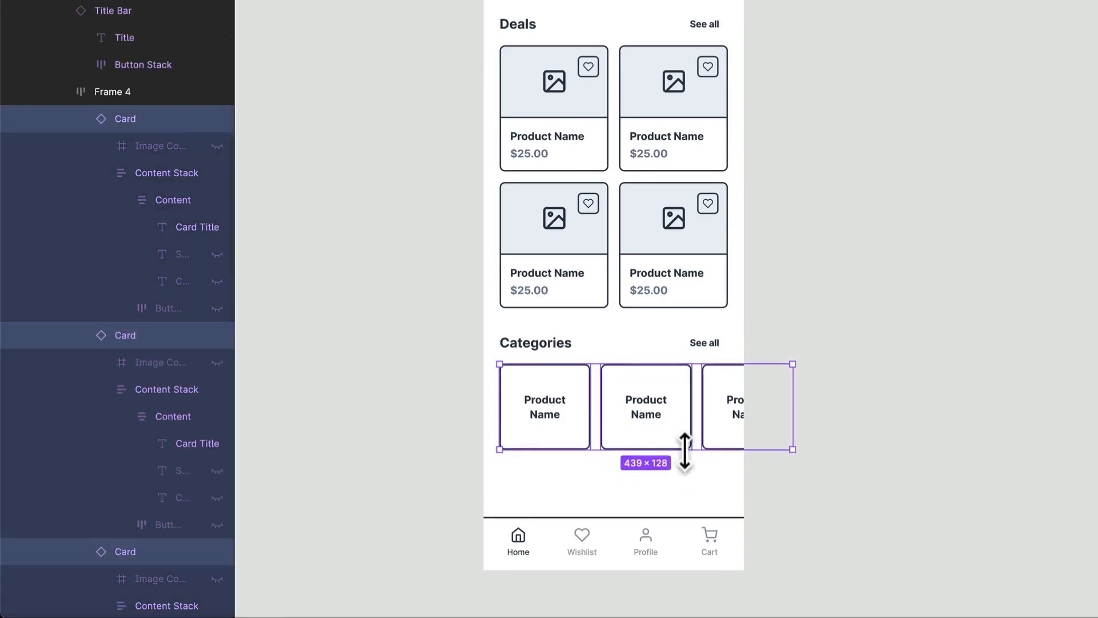
- Change the titles of the three Categories cards to Tech, Fashion and Gaming
double_click(537, 410)
double_click(538, 410)
double_click(537, 410)
double_click(538, 407)
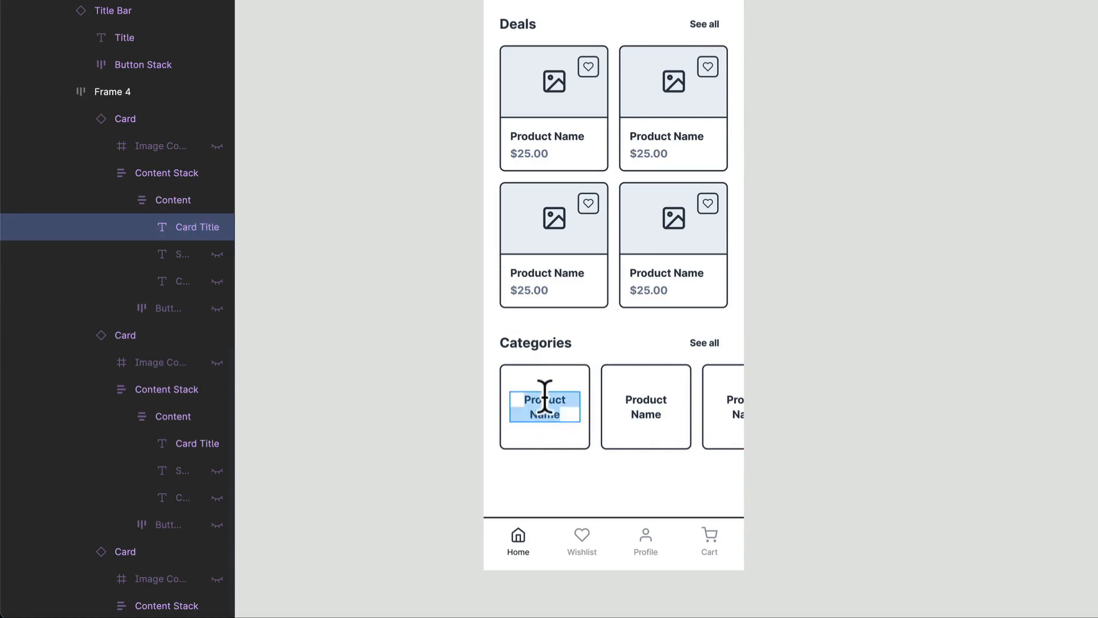
type("Tech")
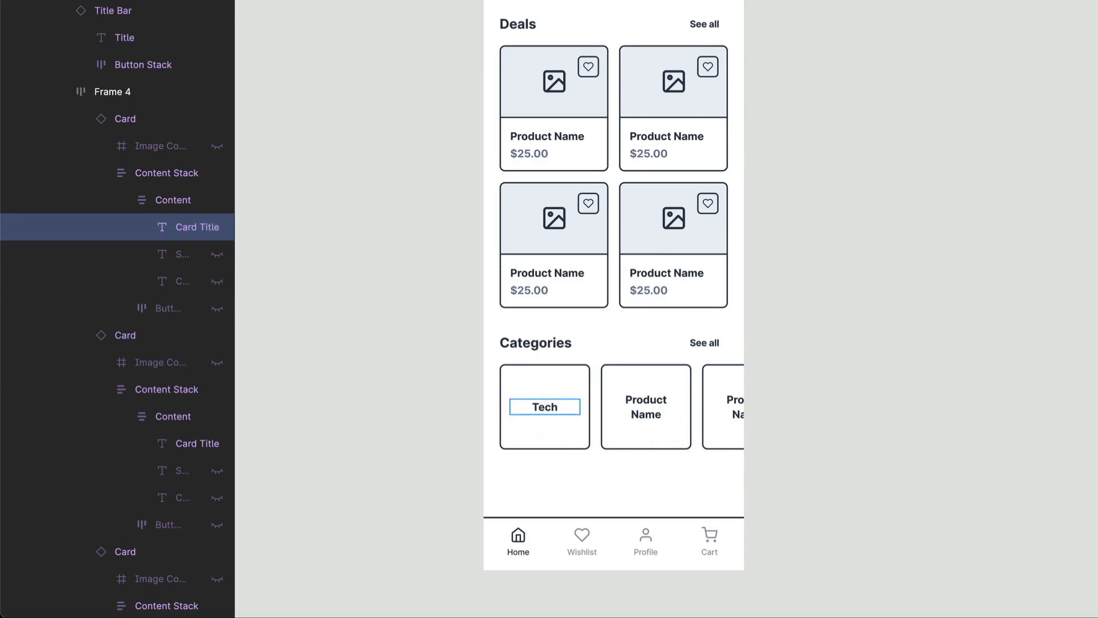
triple_click(638, 413)
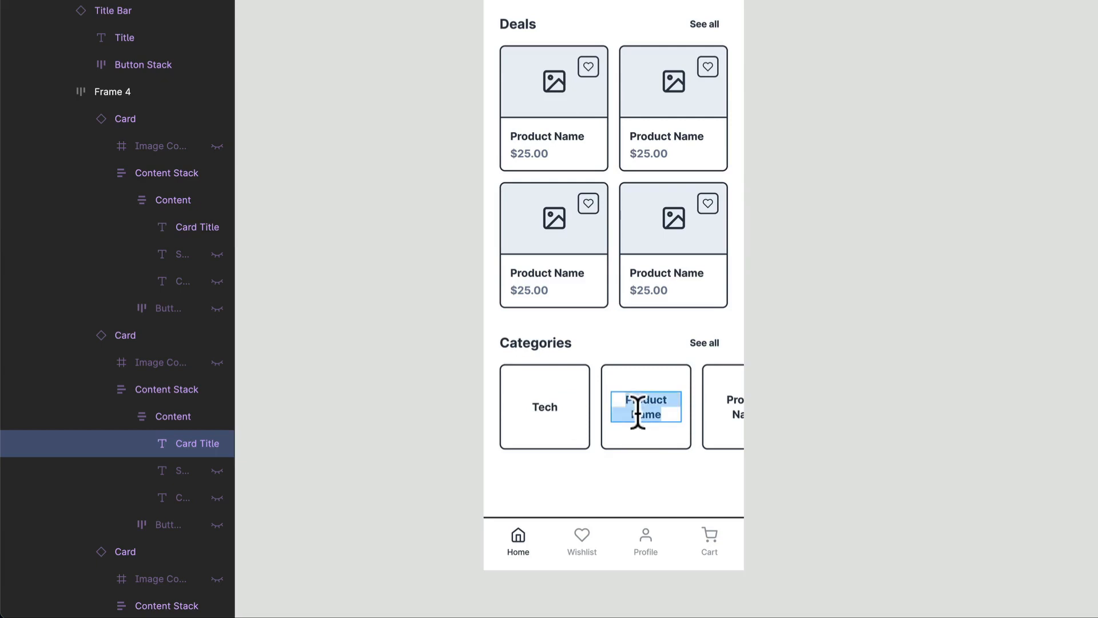
type("Fashion")
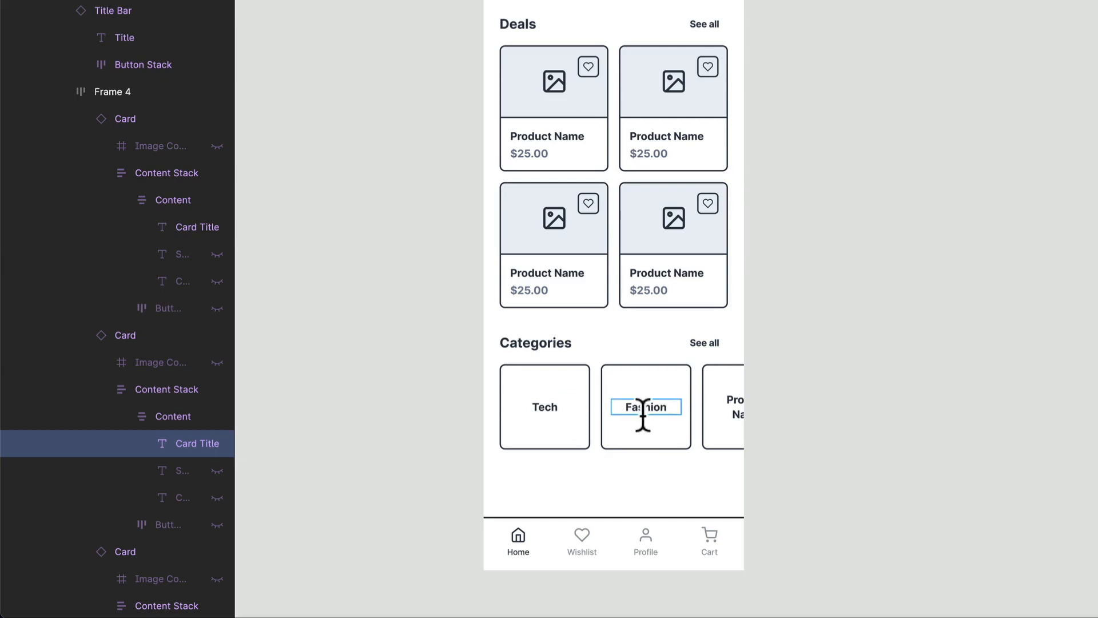
double_click(730, 397)
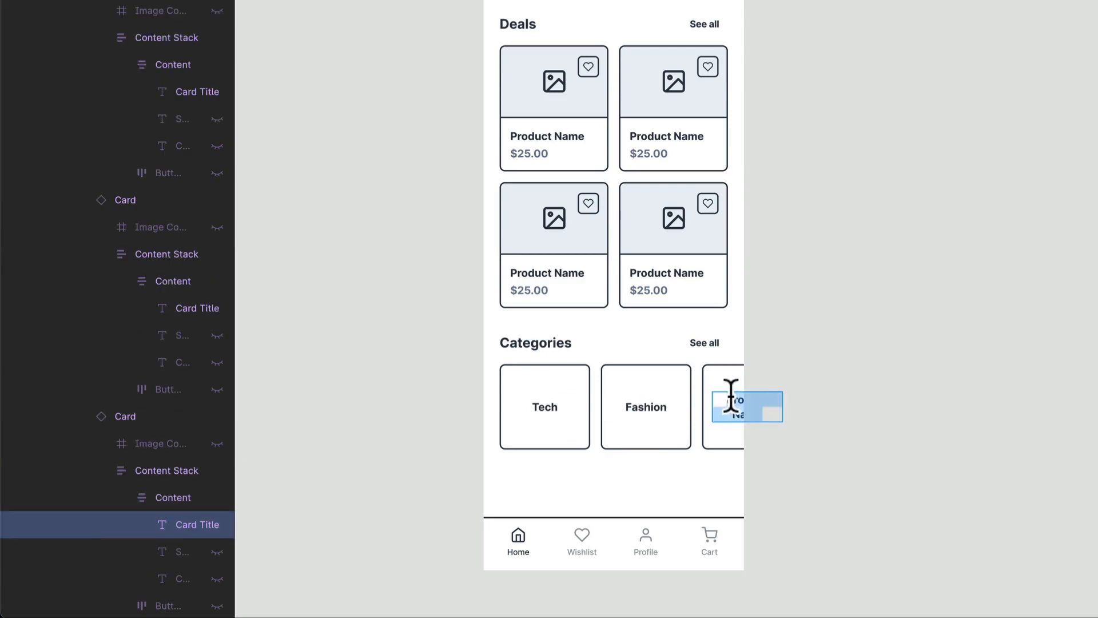
type("C")
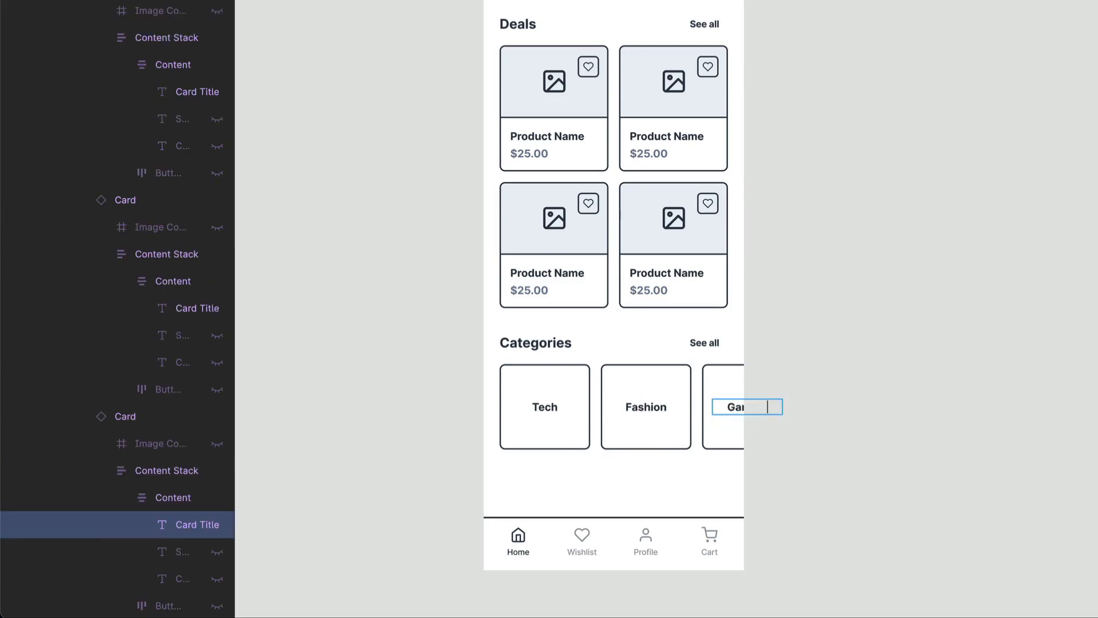
left_click(841, 394)
- Narrow the Categories card row to 401 and slightly reduce the height of all three cards
left_click(716, 400)
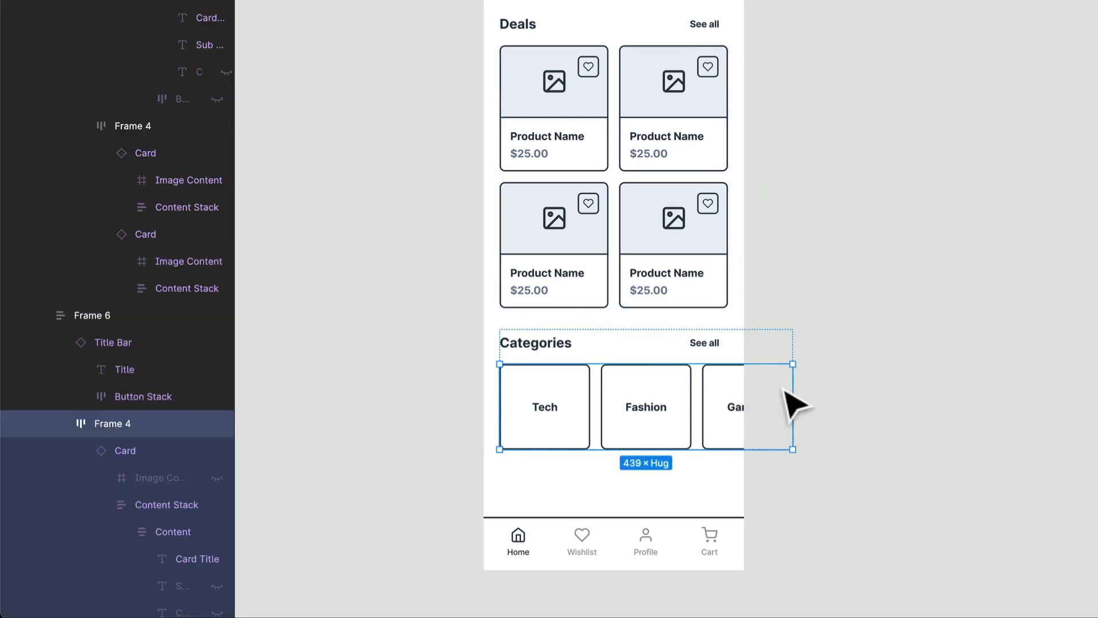
left_click_drag(792, 388, 766, 390)
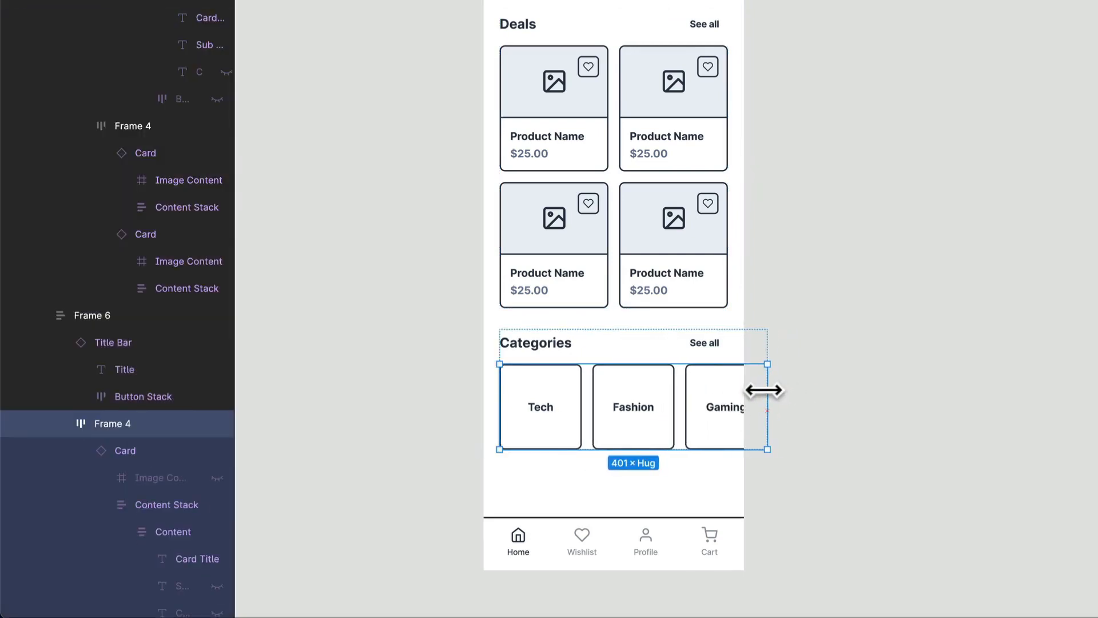
left_click(698, 432)
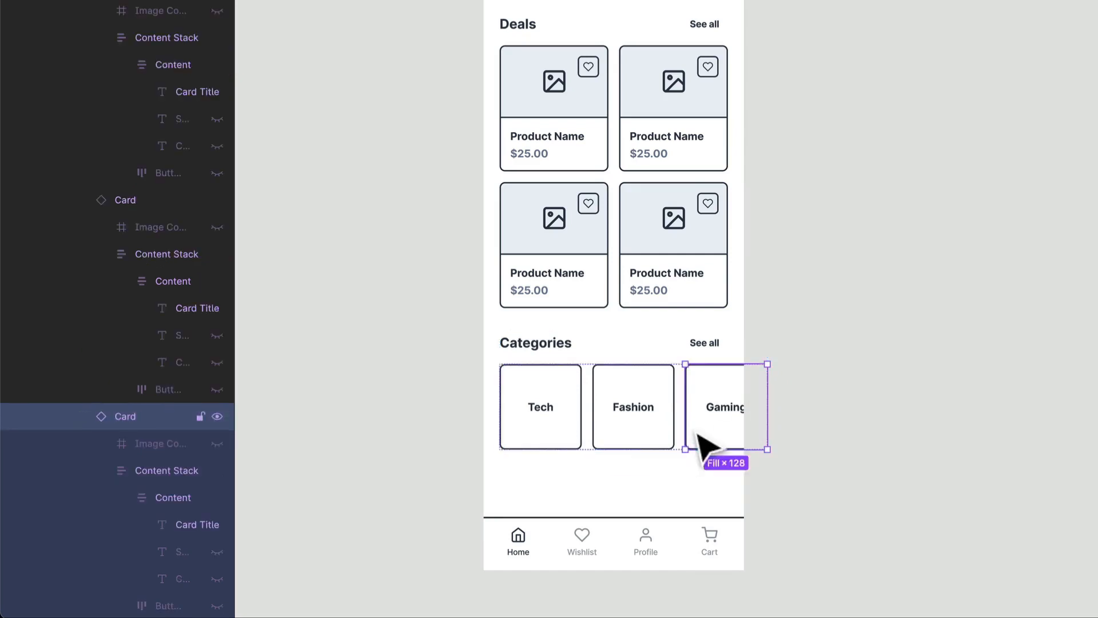
key("ctrl+a")
left_click_drag(679, 449, 681, 441)
left_click(1000, 449)
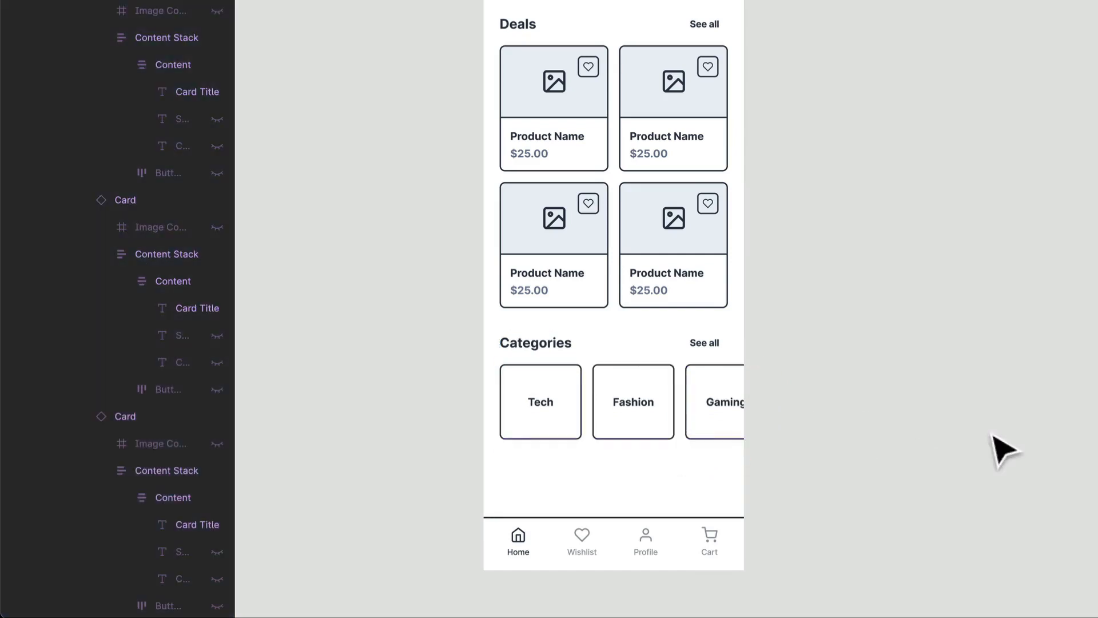
- Shorten the Home frame to a height of 1367, tightening the empty space between the Categories row and the toolbar
left_click(703, 479)
left_click(641, 576)
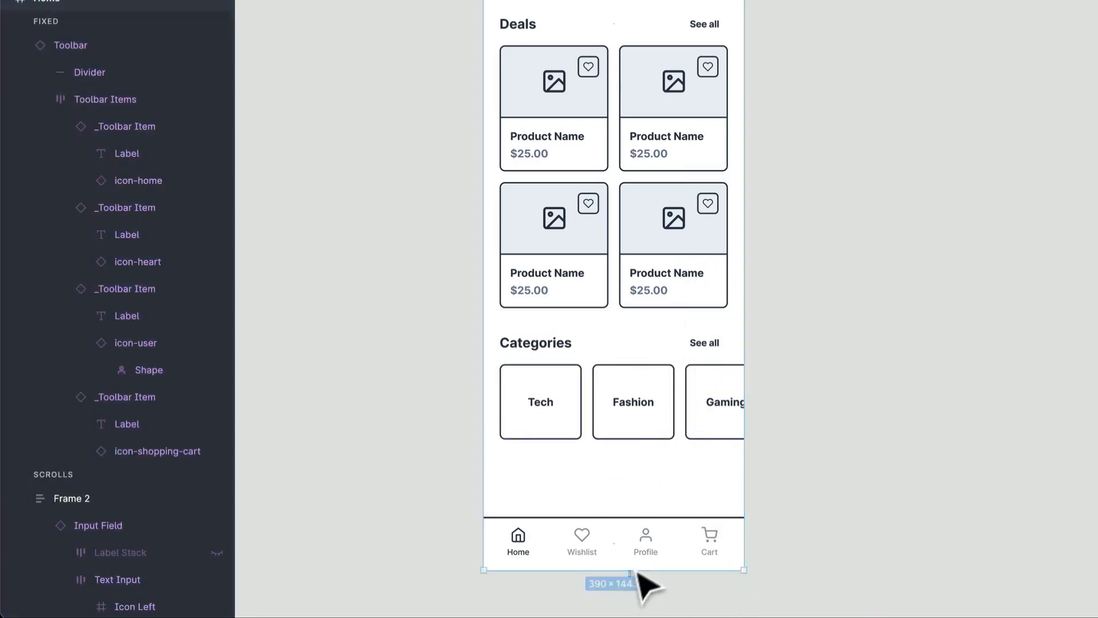
left_click(645, 556)
right_click(665, 473)
left_click(619, 473)
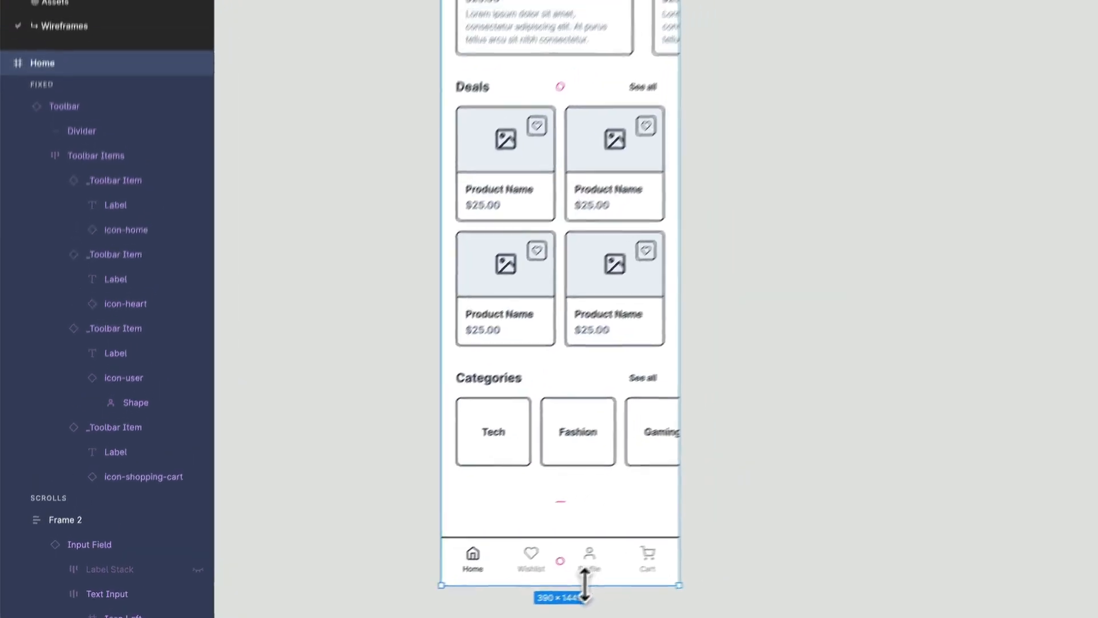
left_click_drag(646, 572, 646, 521)
scroll(514, 539, "down", 3)
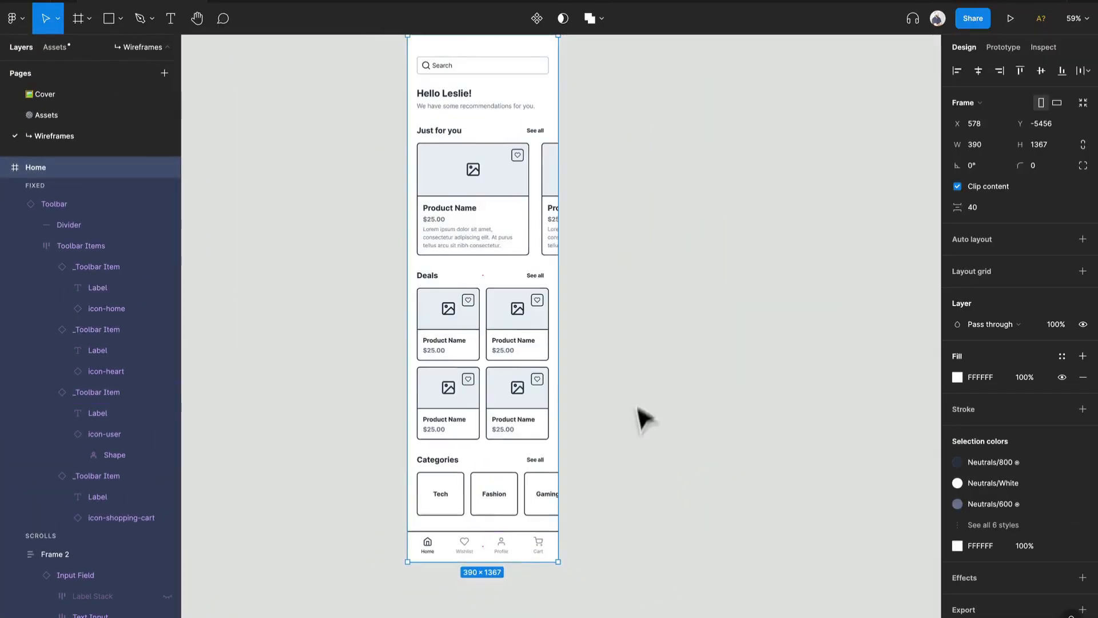
left_click_drag(642, 391, 618, 412)
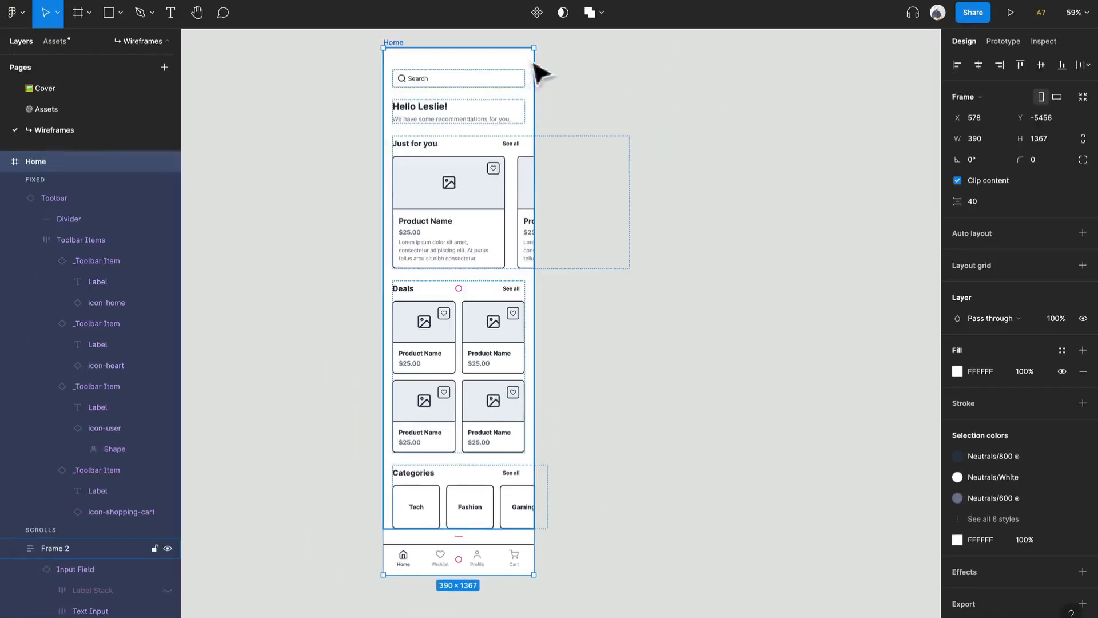
left_click(686, 96)
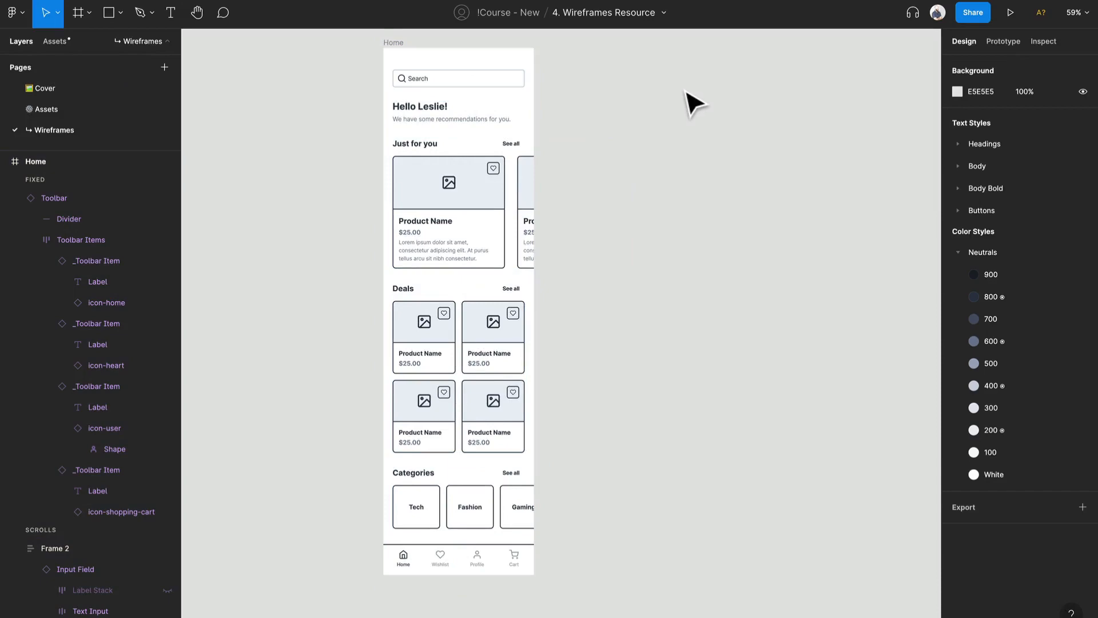